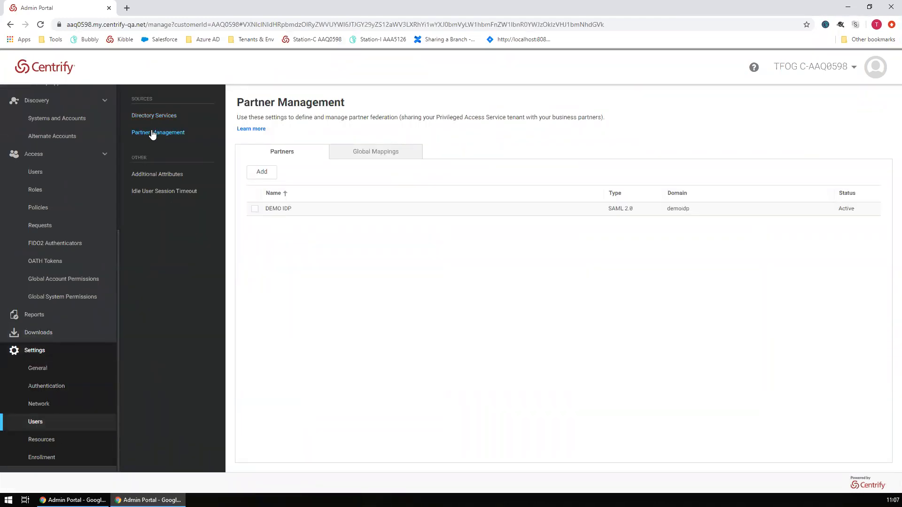
# - Delete the existing DEMO IDP partner and open a blank new SAML 2.0 partner form
pyautogui.click(254, 209)
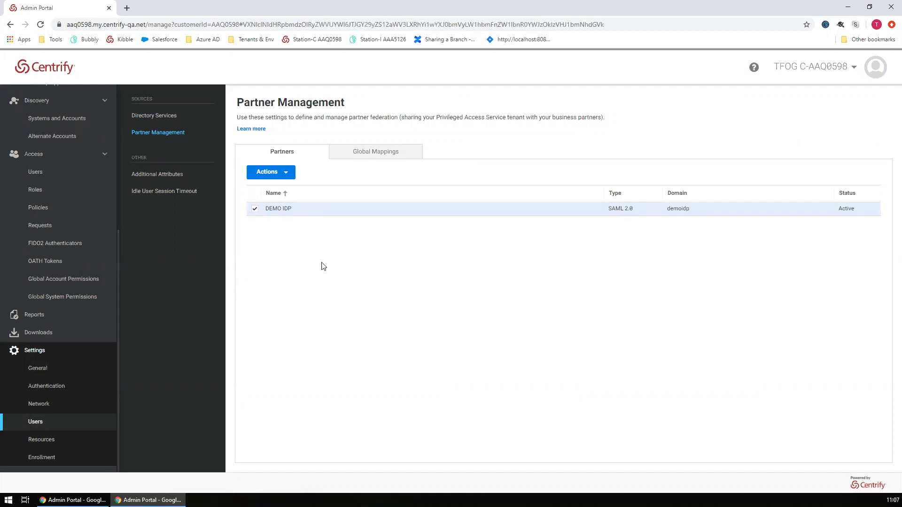
pyautogui.click(281, 174)
pyautogui.click(260, 205)
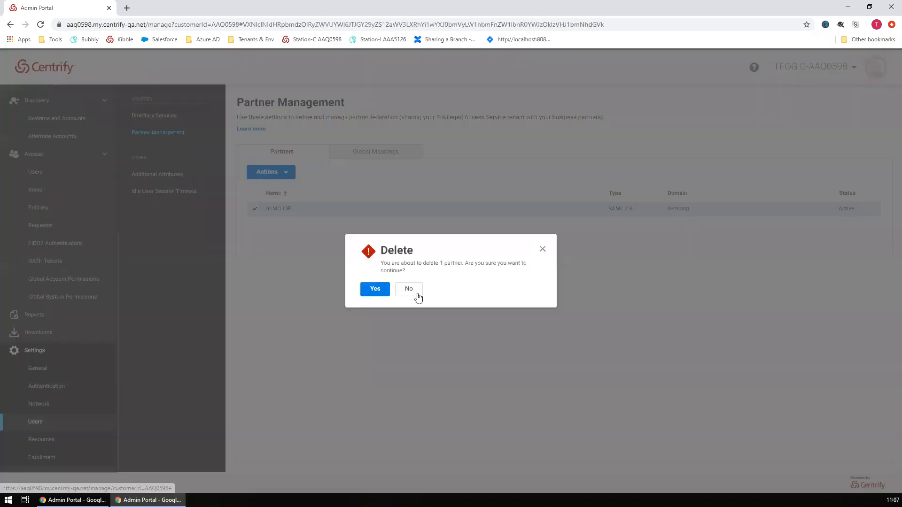
pyautogui.click(375, 290)
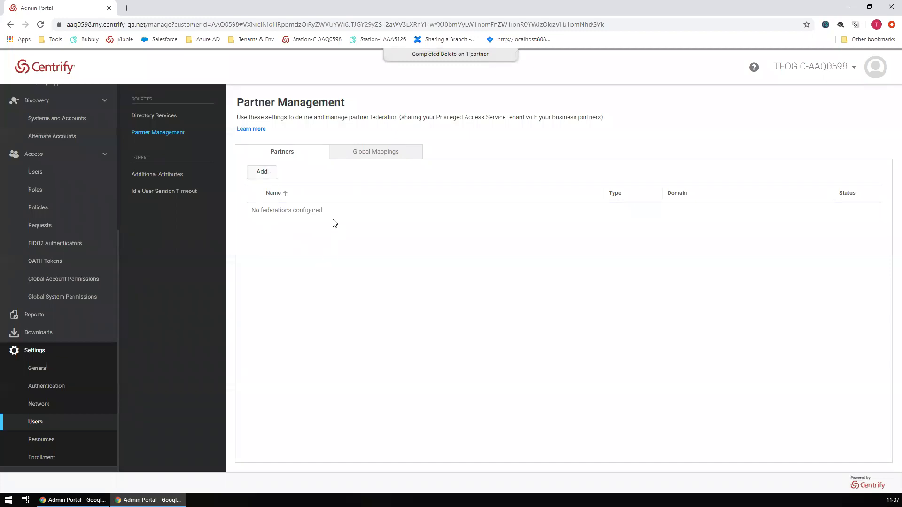
pyautogui.click(262, 172)
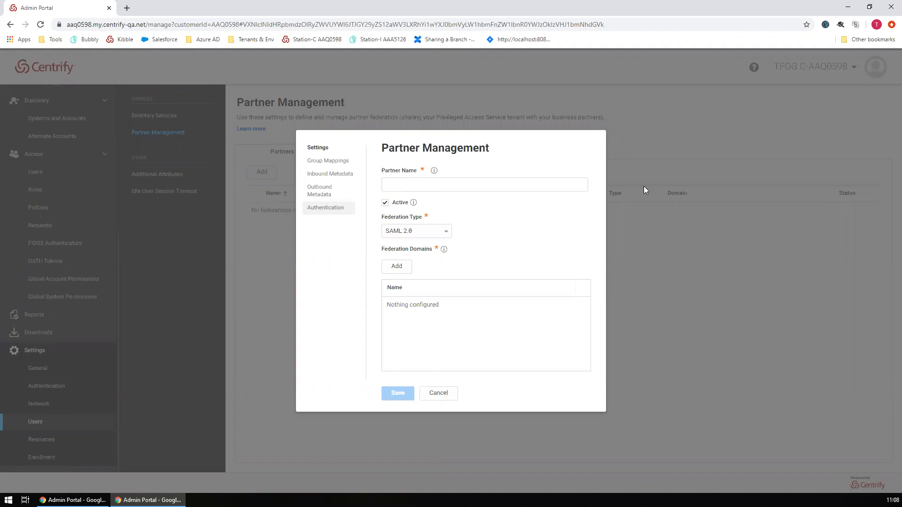
# - Name the new partner DEMO IDP and keep SAML 2.0 as the federation type
pyautogui.click(449, 187)
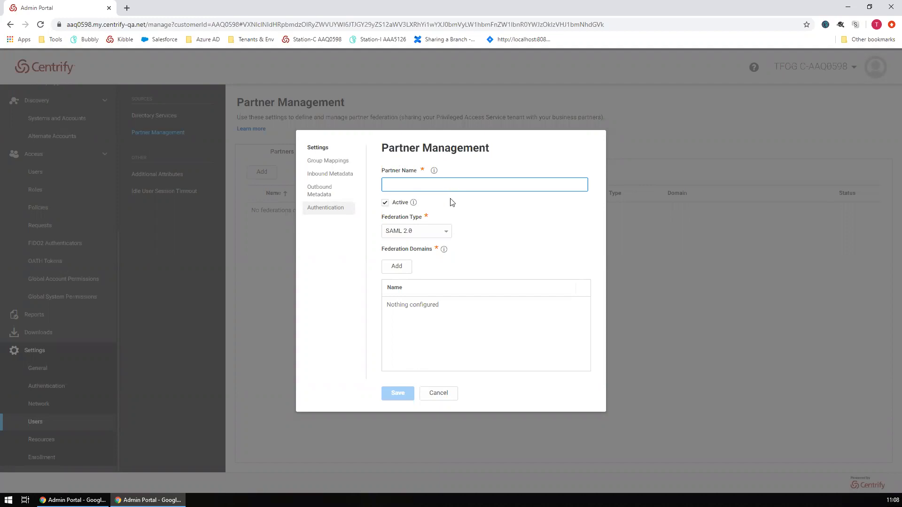
pyautogui.write('DEMO IDP')
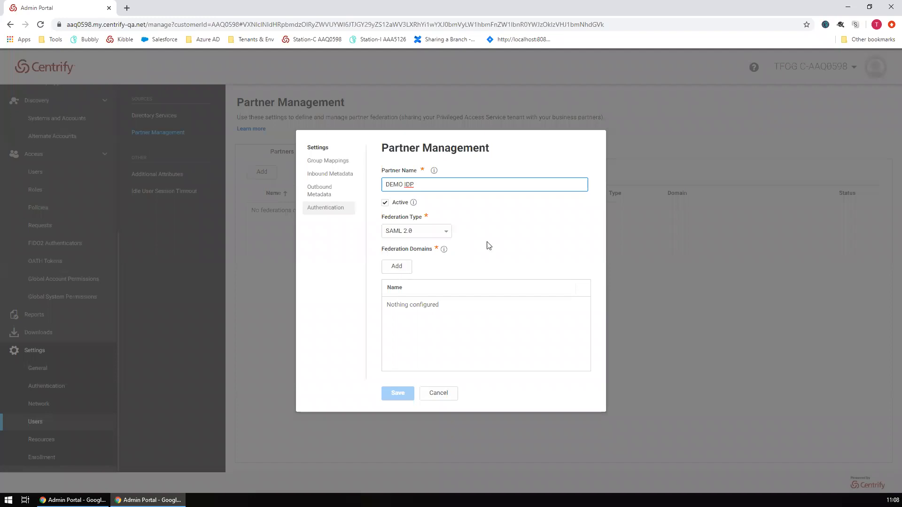
pyautogui.click(445, 236)
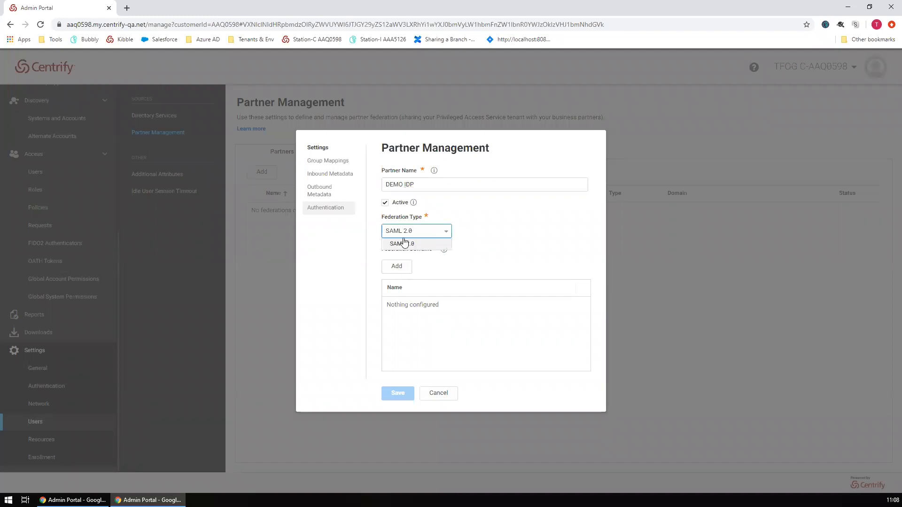
pyautogui.click(486, 238)
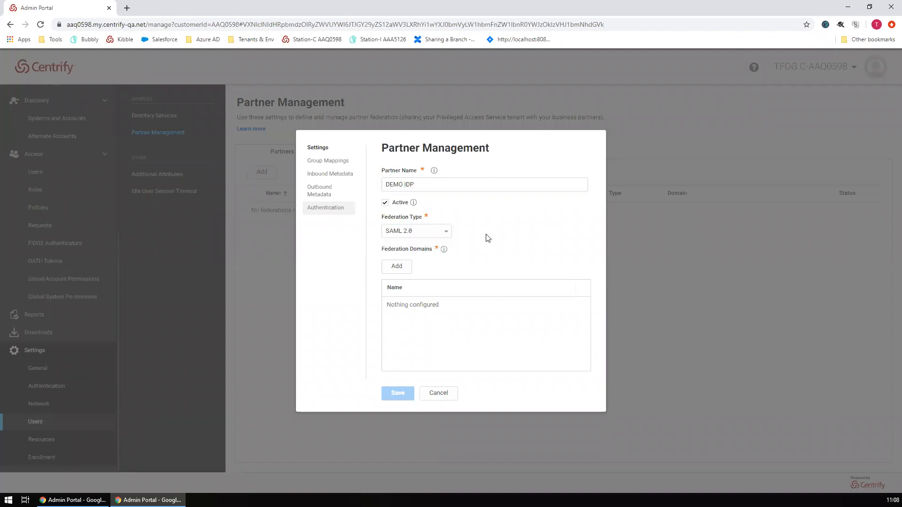
# - Add demoidp to the federation domains, removing the rejected leading @
pyautogui.click(396, 269)
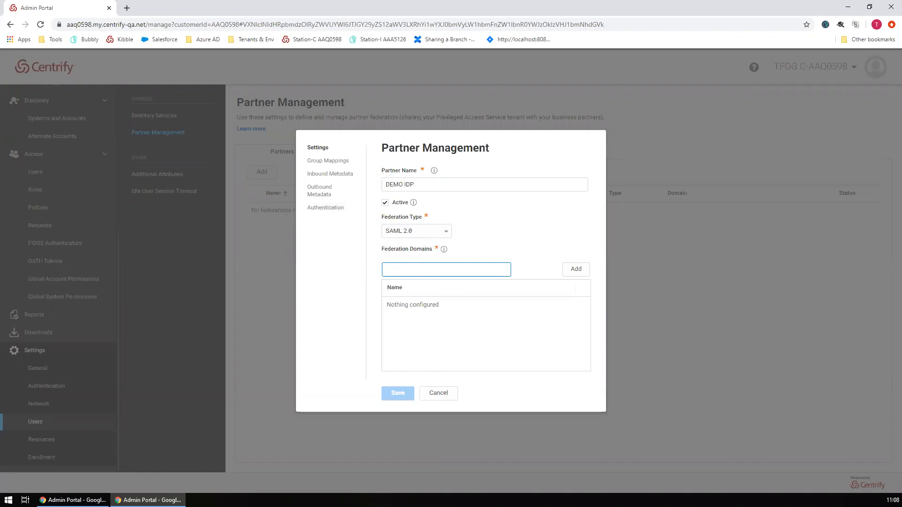
pyautogui.hotkey('alt', 'Tab')
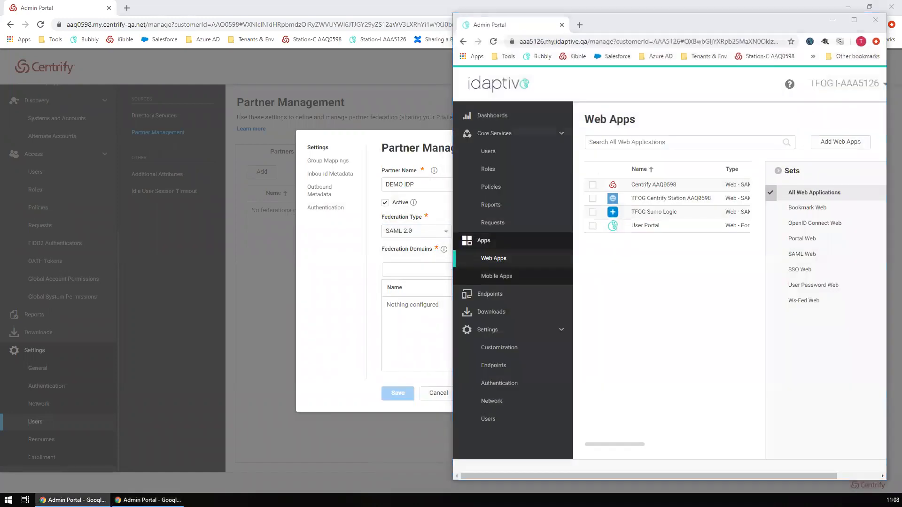
pyautogui.click(834, 22)
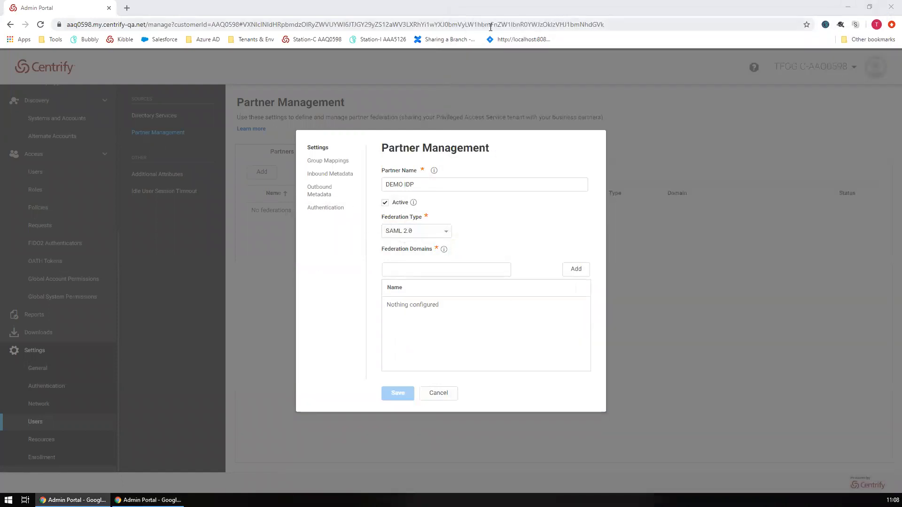
pyautogui.click(428, 271)
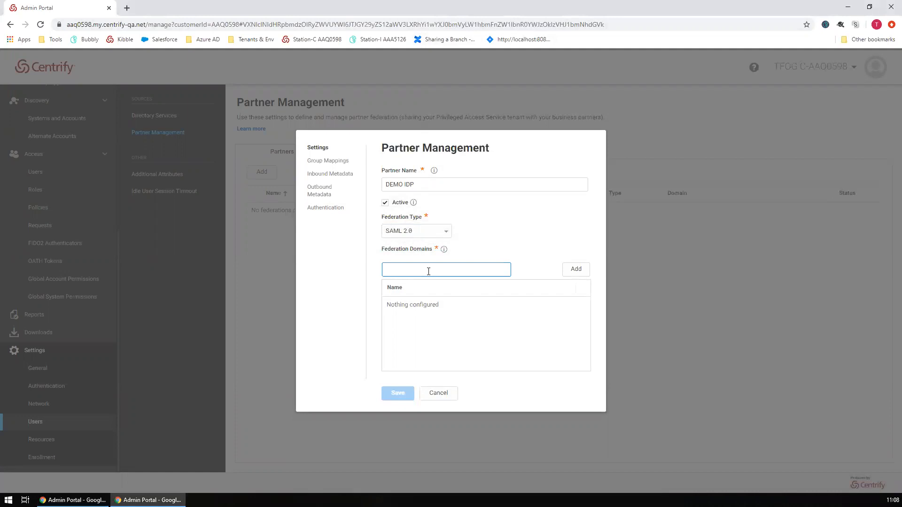
pyautogui.write('@demoidp')
pyautogui.click(581, 275)
pyautogui.click(390, 290)
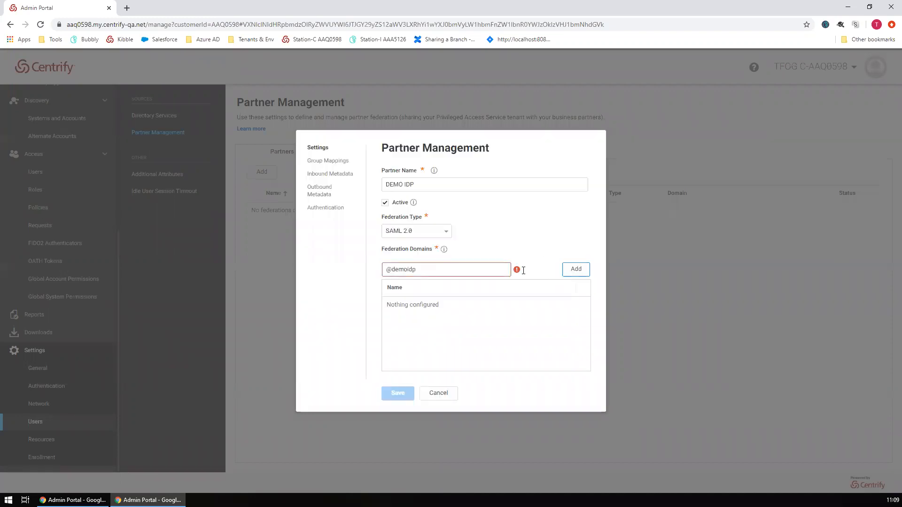
pyautogui.press('Home')
pyautogui.press('Delete')
pyautogui.click(582, 273)
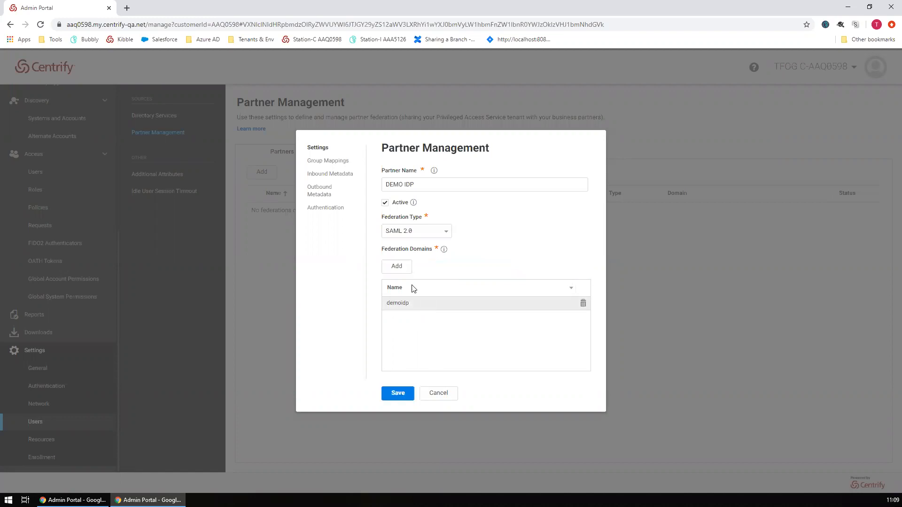
# - Try saving, dismiss the IDP Information Required error, and open the Inbound Metadata section
pyautogui.click(394, 399)
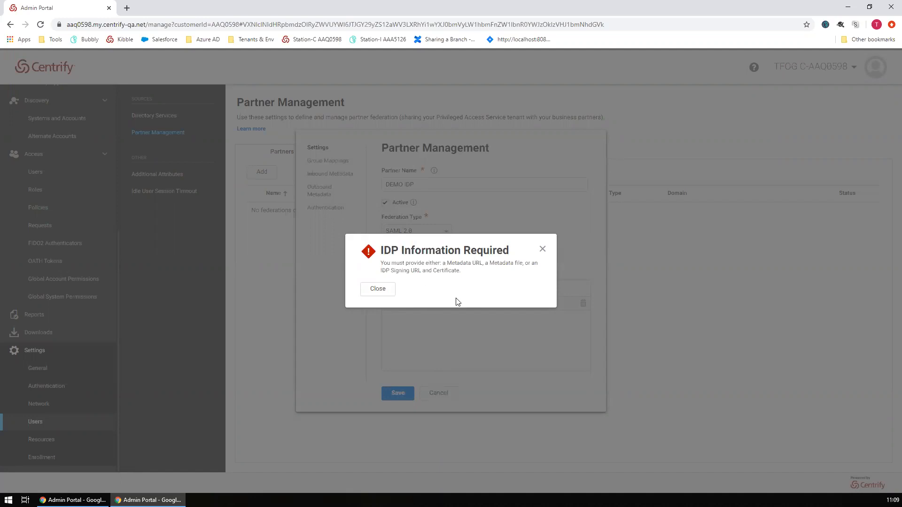
pyautogui.click(385, 301)
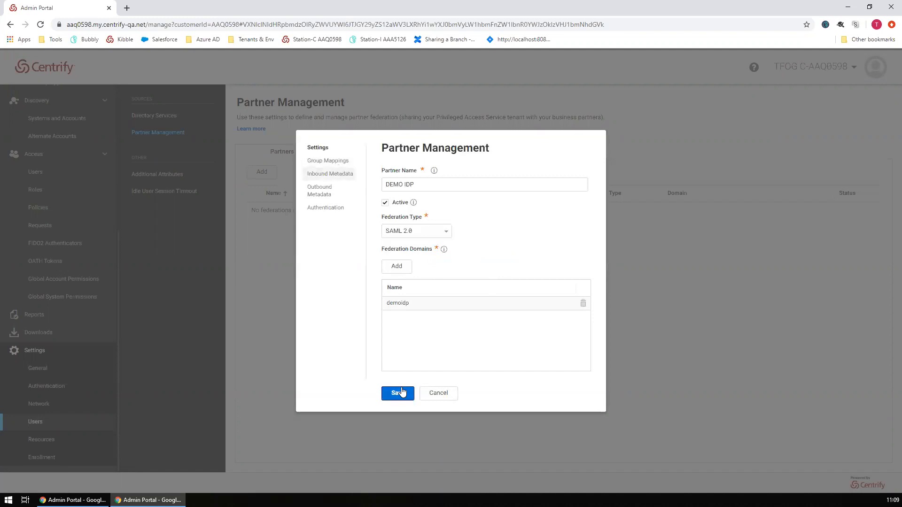
pyautogui.click(324, 177)
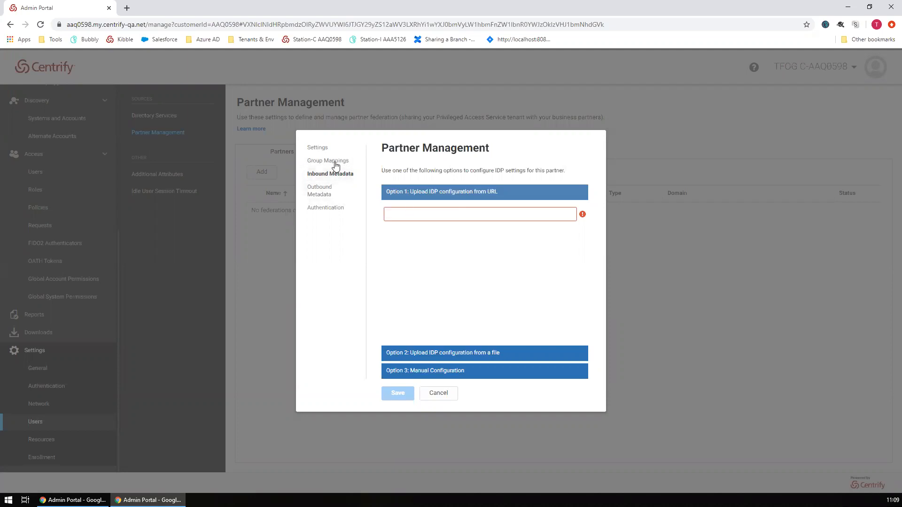
pyautogui.click(420, 215)
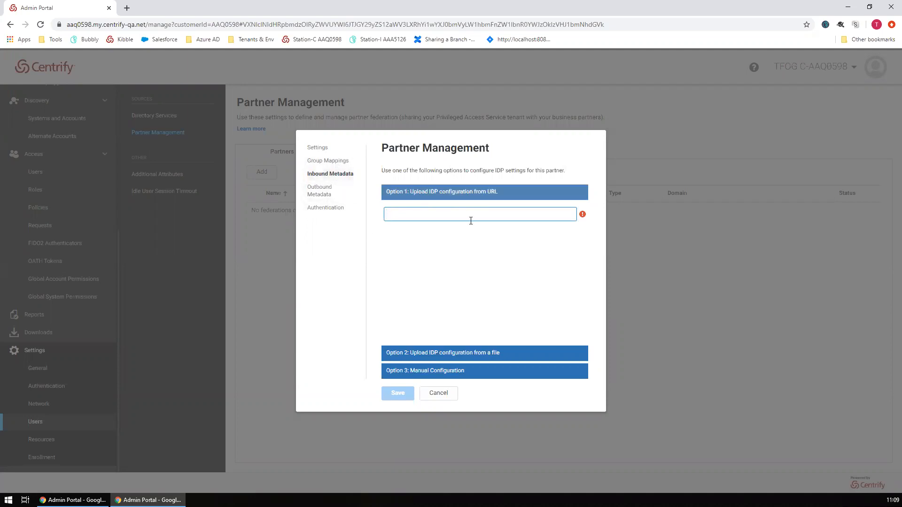
pyautogui.click(457, 195)
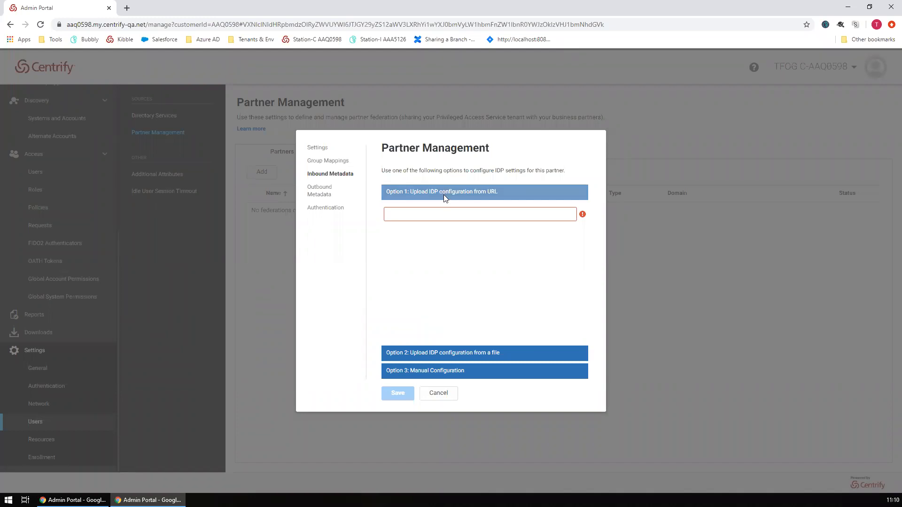
pyautogui.click(432, 353)
pyautogui.click(457, 371)
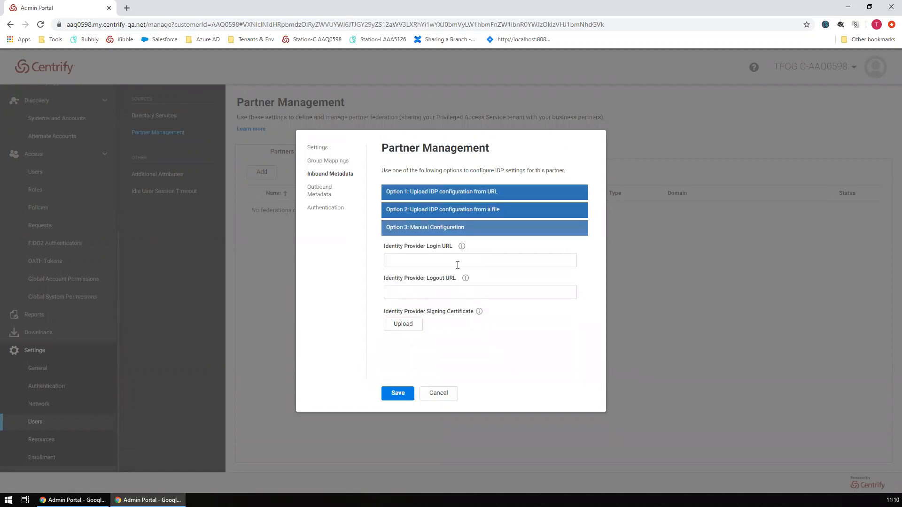
pyautogui.click(447, 194)
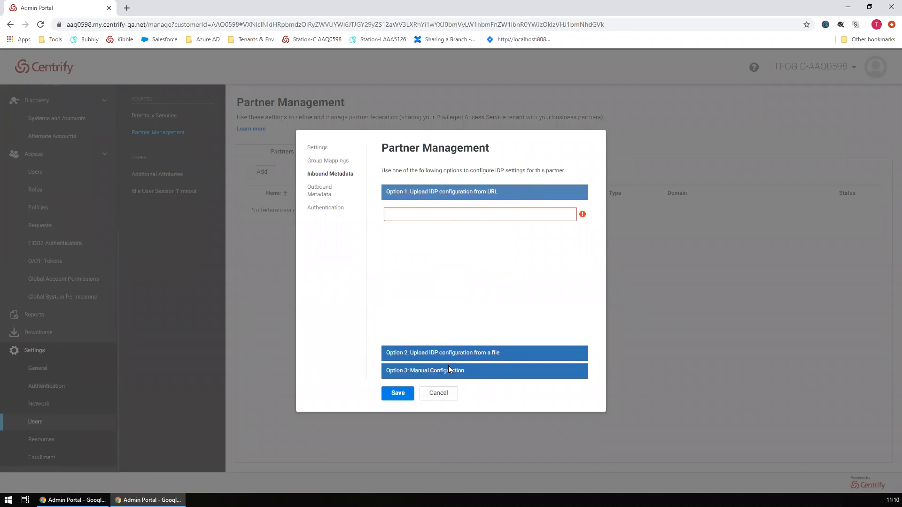
pyautogui.click(448, 366)
pyautogui.click(479, 292)
pyautogui.click(455, 265)
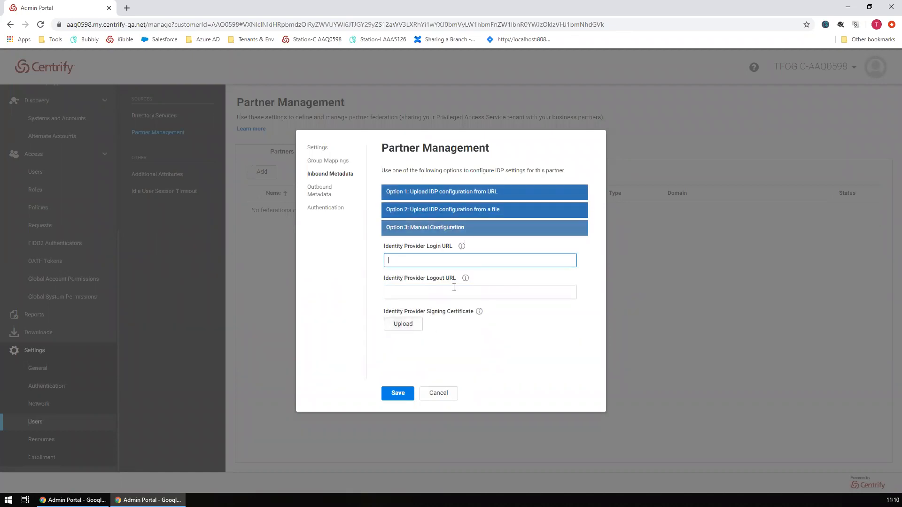
pyautogui.click(481, 195)
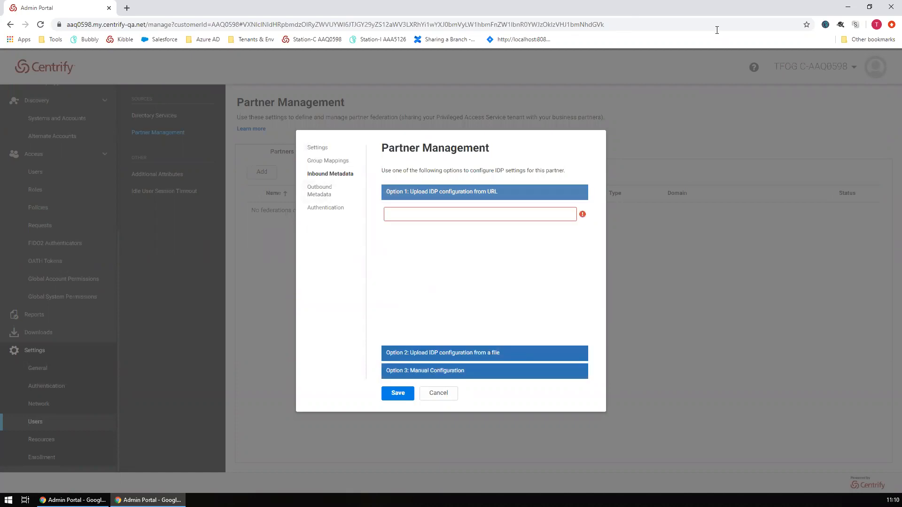
# - Shrink the Centrify window and maximize the Idaptive Admin Portal on its Web Apps list
pyautogui.press('super+Right')
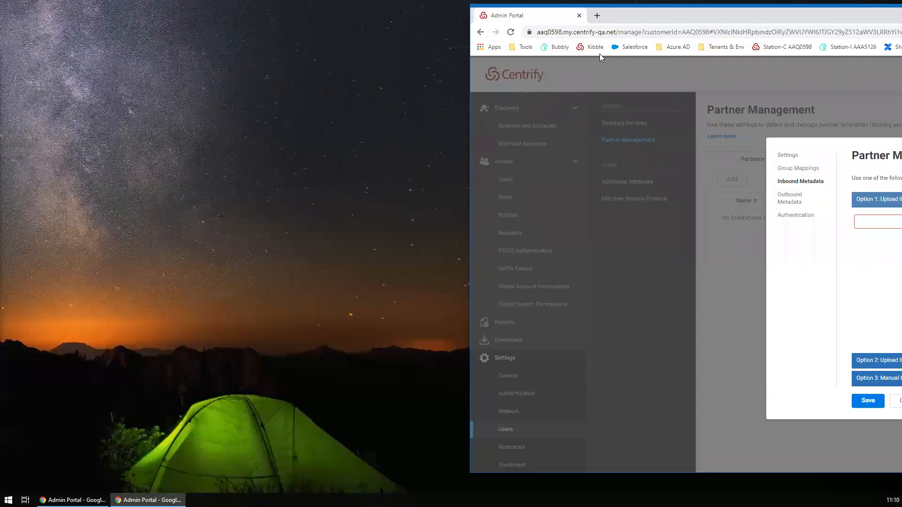
pyautogui.press('super+Left')
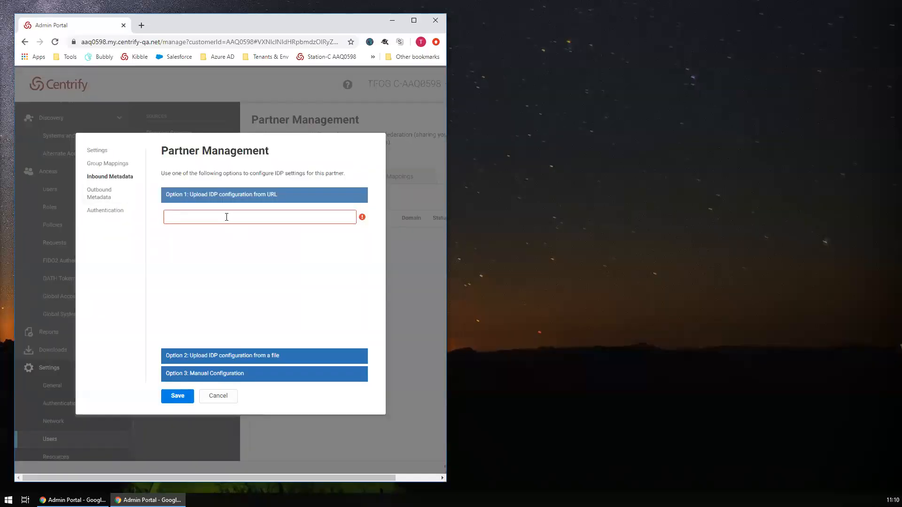
pyautogui.click(96, 201)
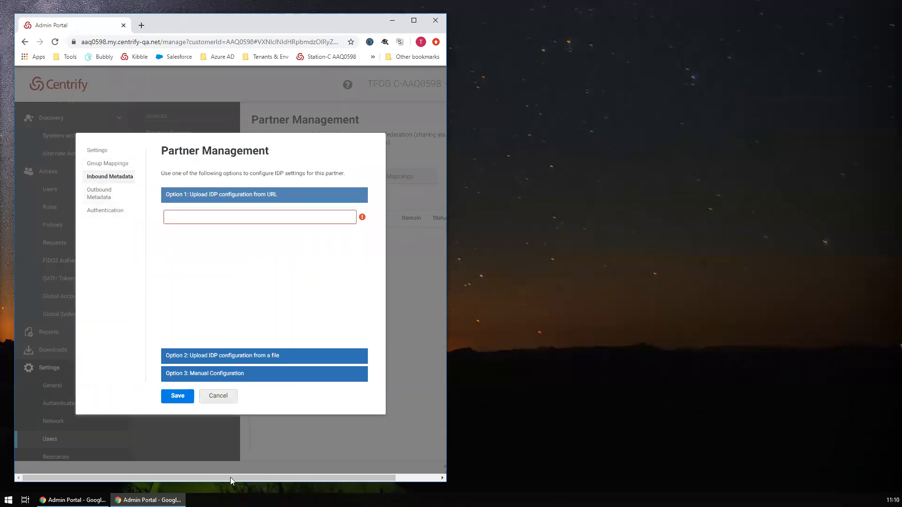
pyautogui.click(73, 500)
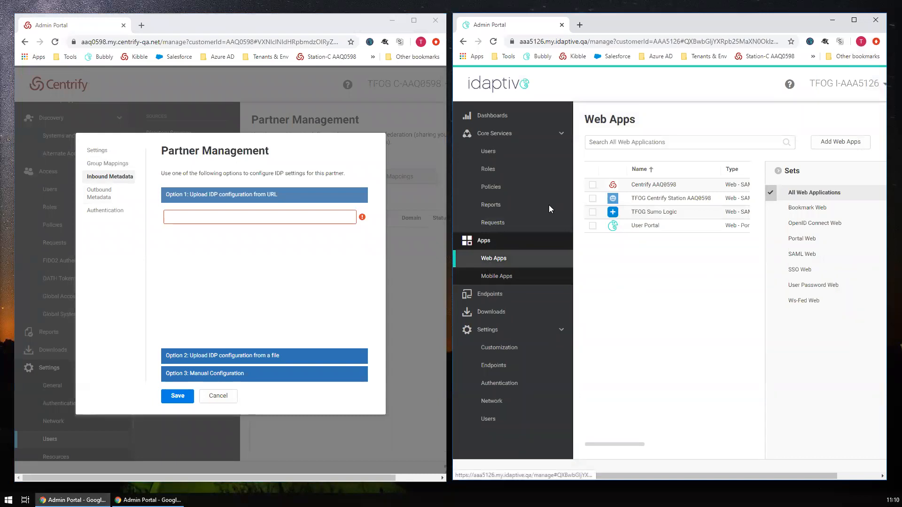
pyautogui.click(853, 20)
pyautogui.click(747, 155)
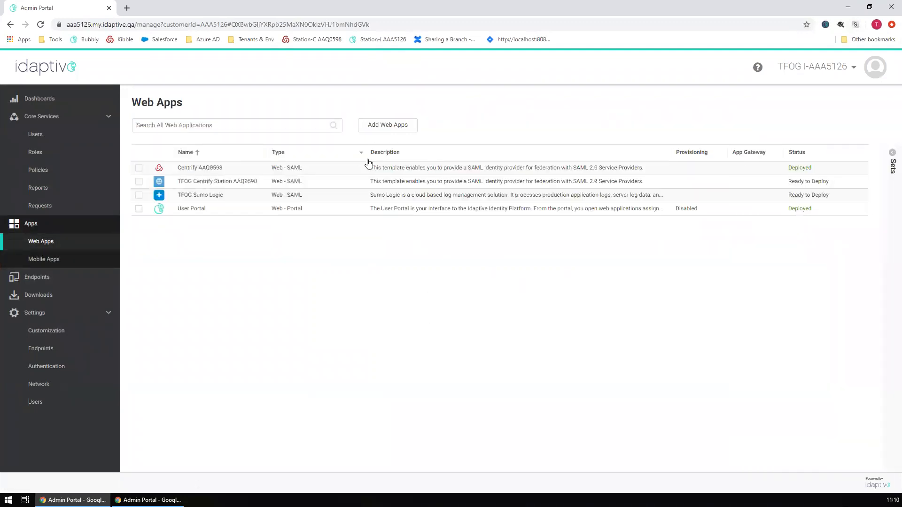
# - Search the app catalog for 'B2B' and add the Idaptive B2B SAML app
pyautogui.click(378, 133)
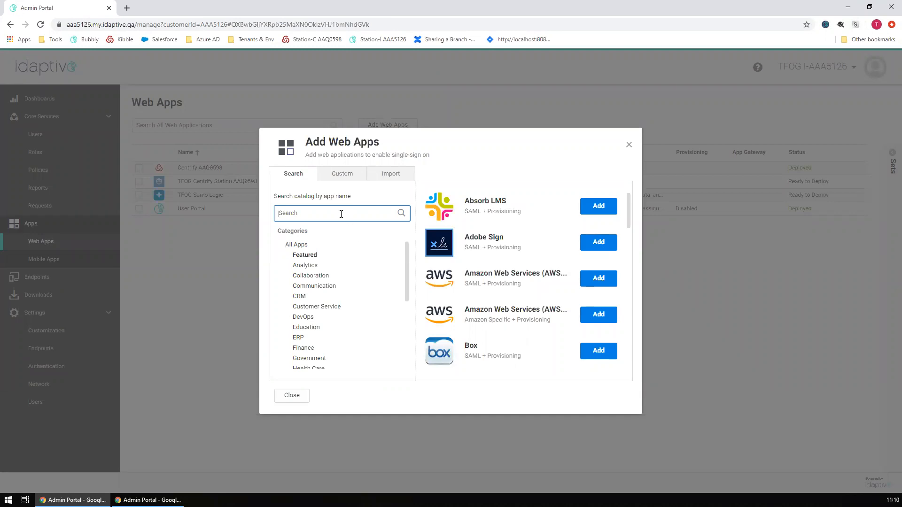
pyautogui.moveTo(379, 146); pyautogui.dragTo(296, 147)
pyautogui.click(325, 210)
pyautogui.write('B2B')
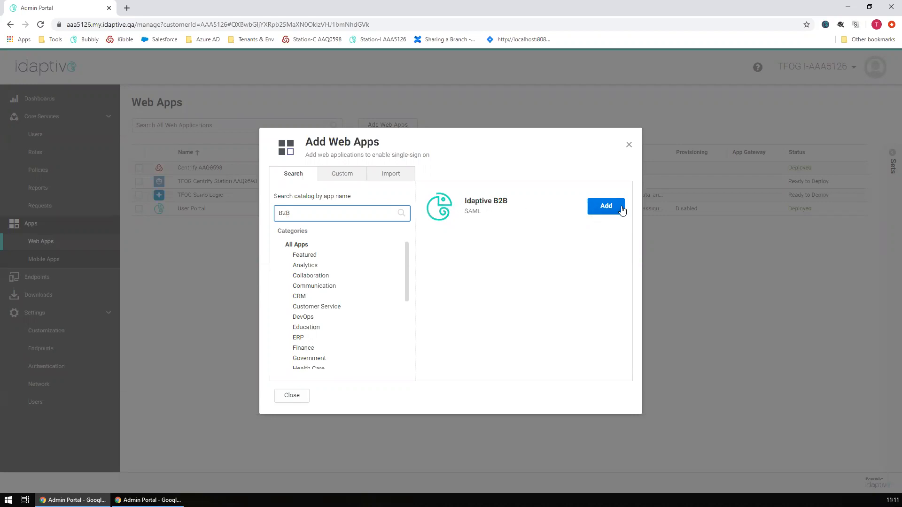
pyautogui.click(606, 211)
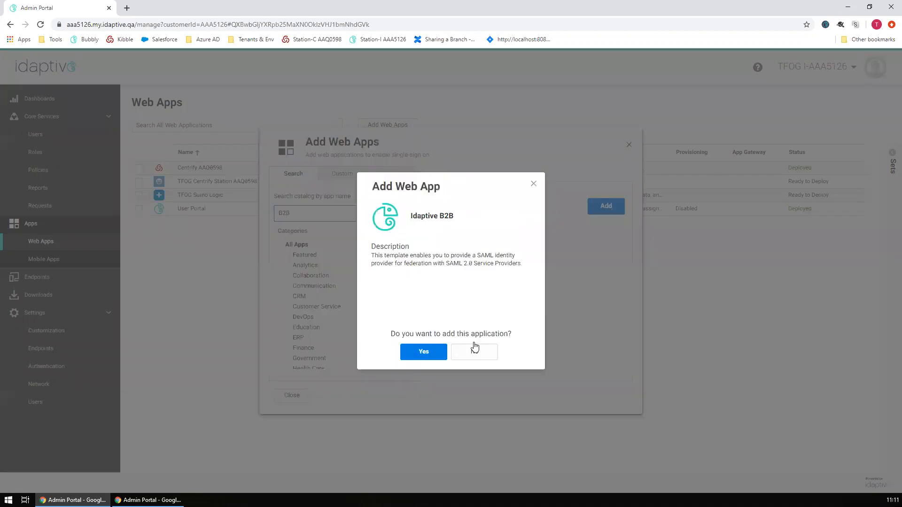
pyautogui.click(438, 351)
pyautogui.click(291, 396)
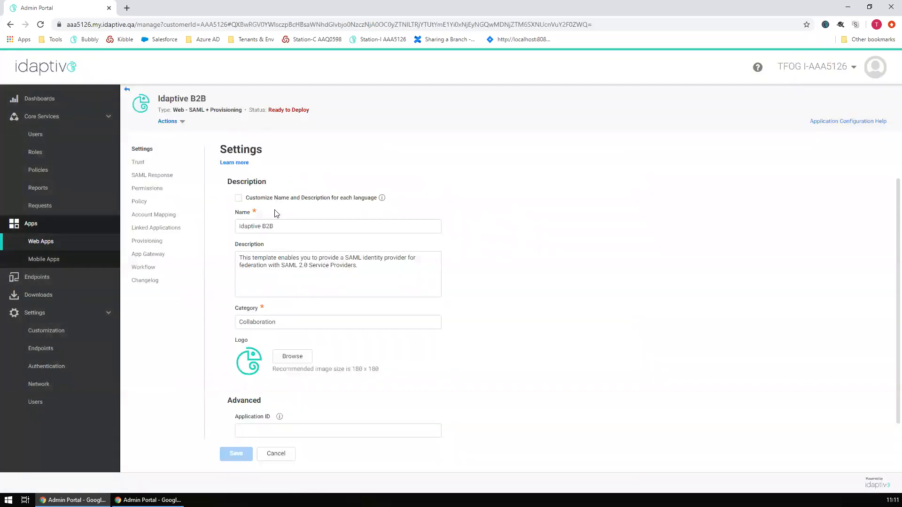
# - Rename the app to 'DEMO Centrify'
pyautogui.doubleClick(250, 226)
pyautogui.click(406, 226)
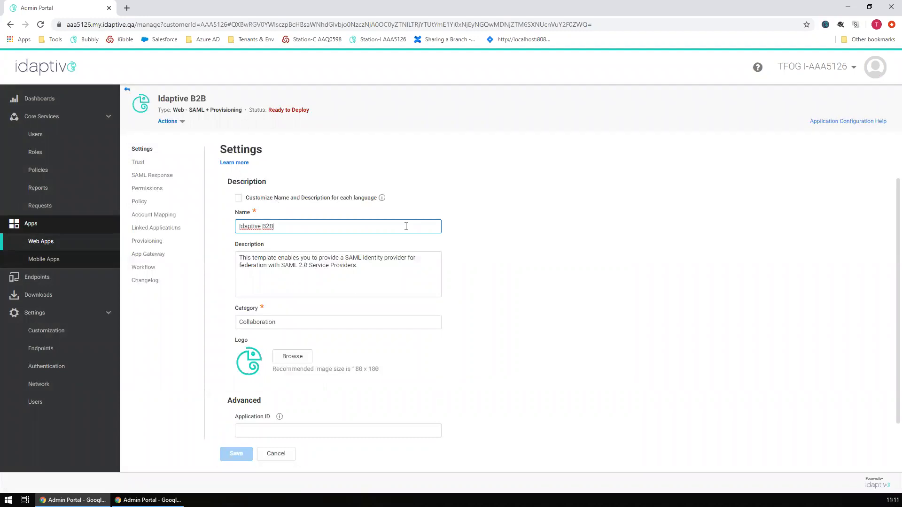
pyautogui.hotkey('ctrl', 'a')
pyautogui.write('Centri')
pyautogui.hotkey('ctrl', 'a')
pyautogui.write('DE')
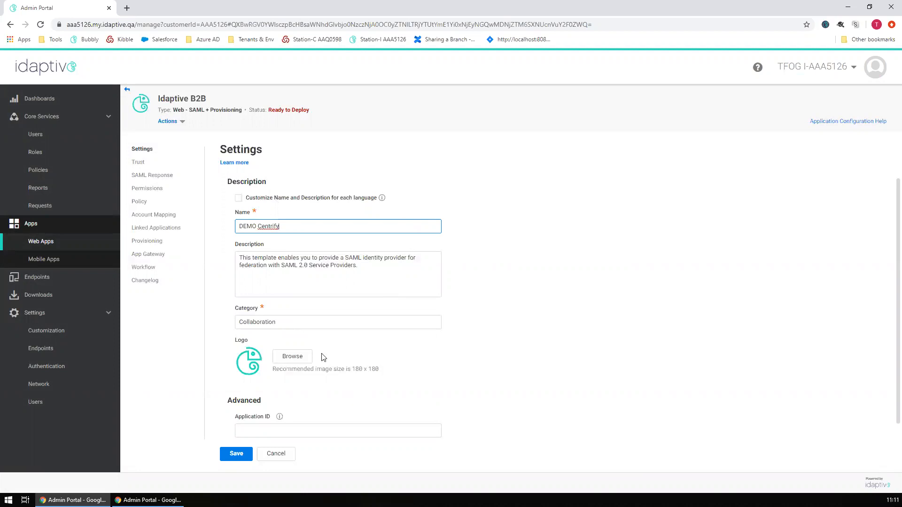
# - Upload the Centrify logo as the app's image and go to its Trust settings
pyautogui.click(296, 355)
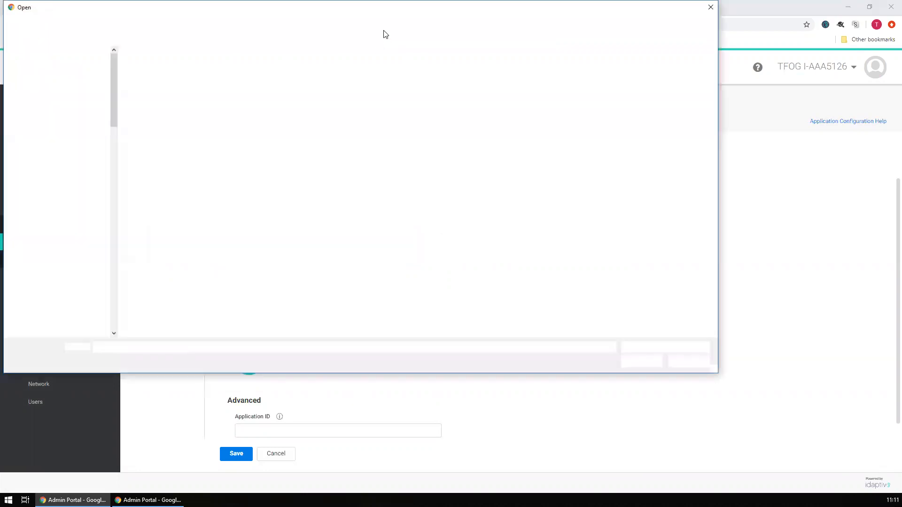
pyautogui.doubleClick(467, 81)
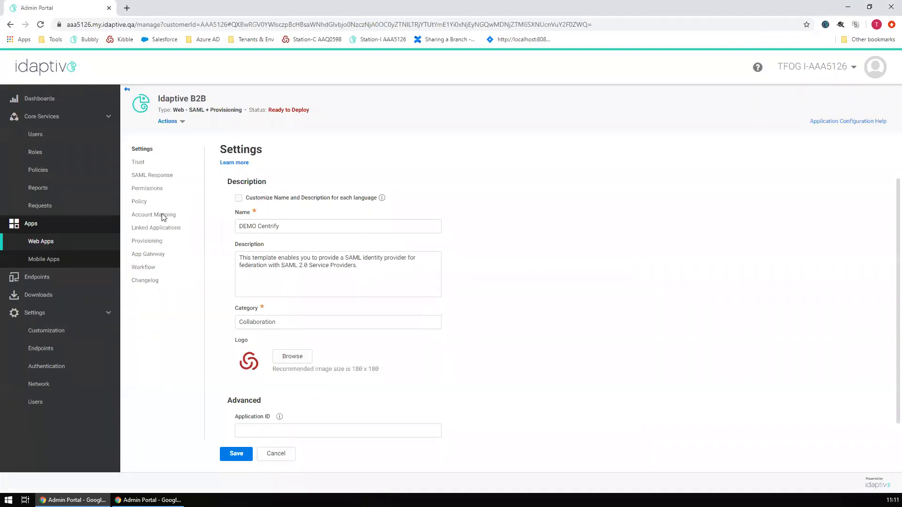
pyautogui.click(140, 164)
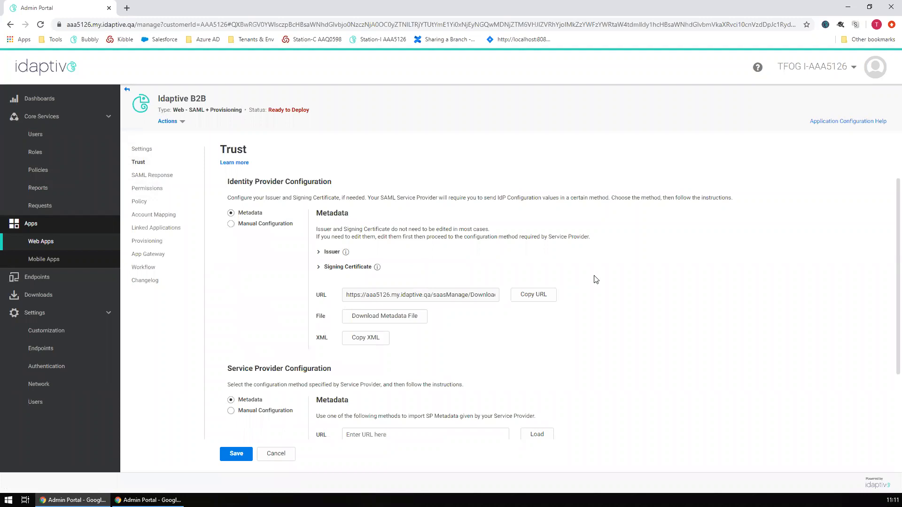
# - Paste Idaptive's IdP metadata URL into DEMO IDP's inbound metadata and save the partner
pyautogui.scroll(-2, 588, 274)
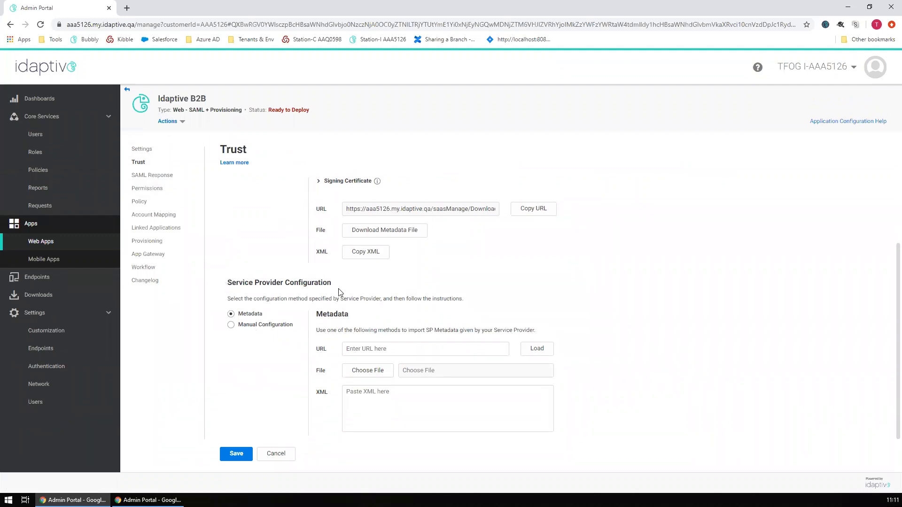
pyautogui.scroll(2, 359, 293)
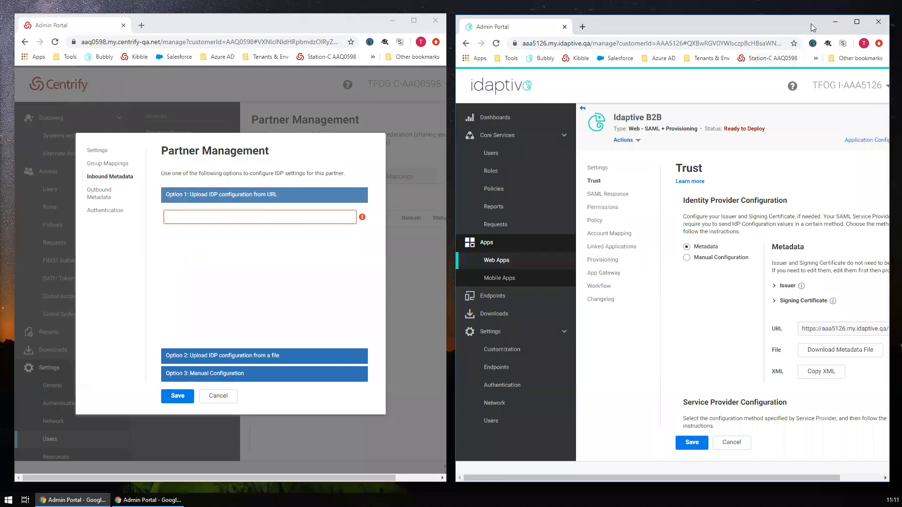
pyautogui.click(855, 21)
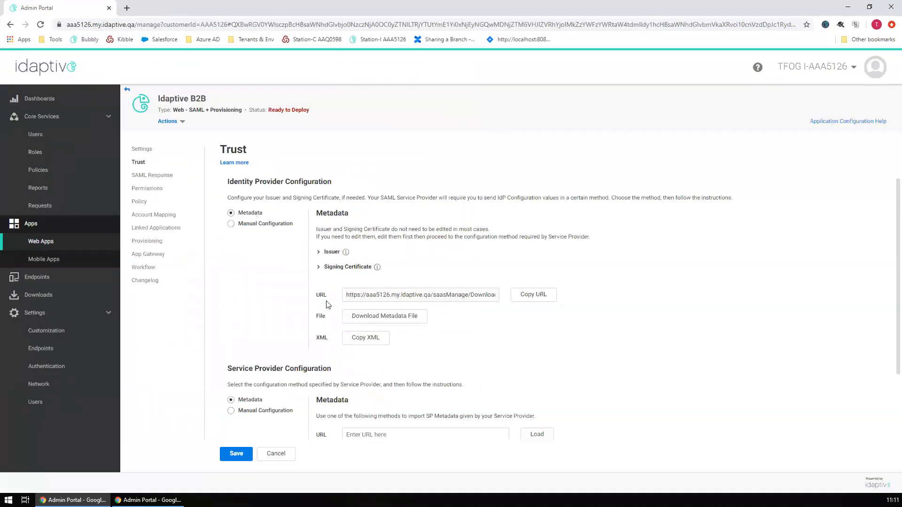
pyautogui.click(528, 298)
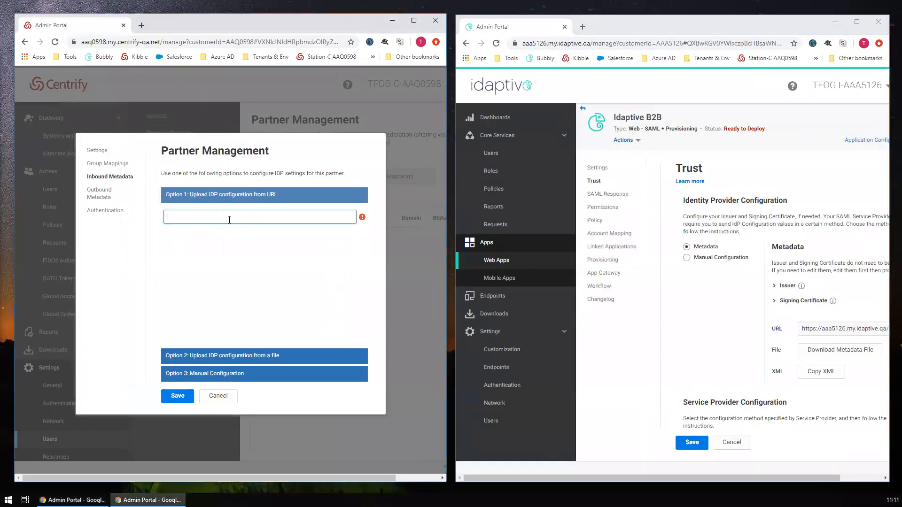
pyautogui.hotkey('ctrl', 'v')
pyautogui.click(191, 394)
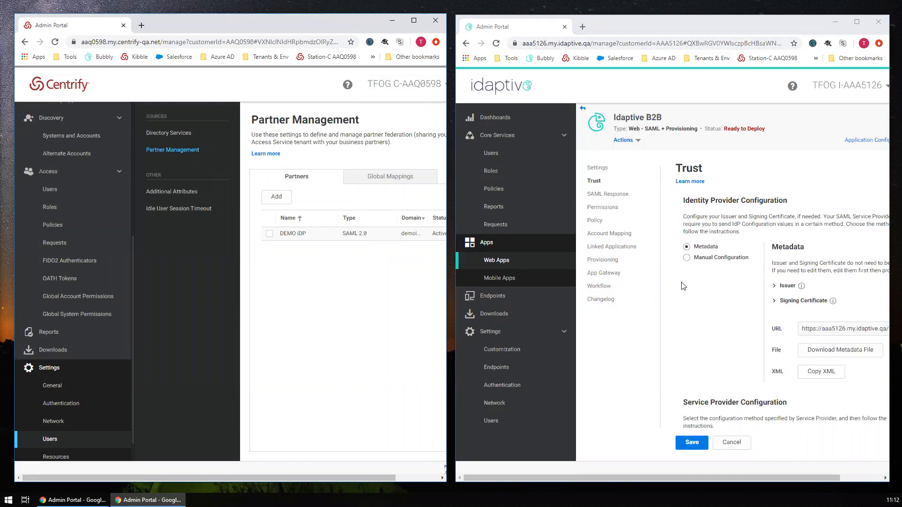
pyautogui.hscroll(2, 297, 269)
pyautogui.click(413, 20)
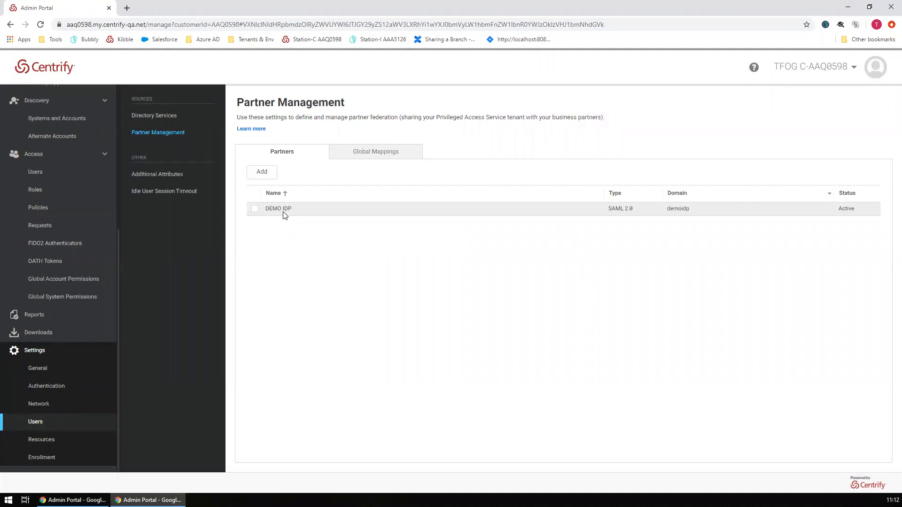
# - Copy the Option 1 Service Provider Metadata URL from DEMO IDP's Outbound Metadata
pyautogui.click(282, 212)
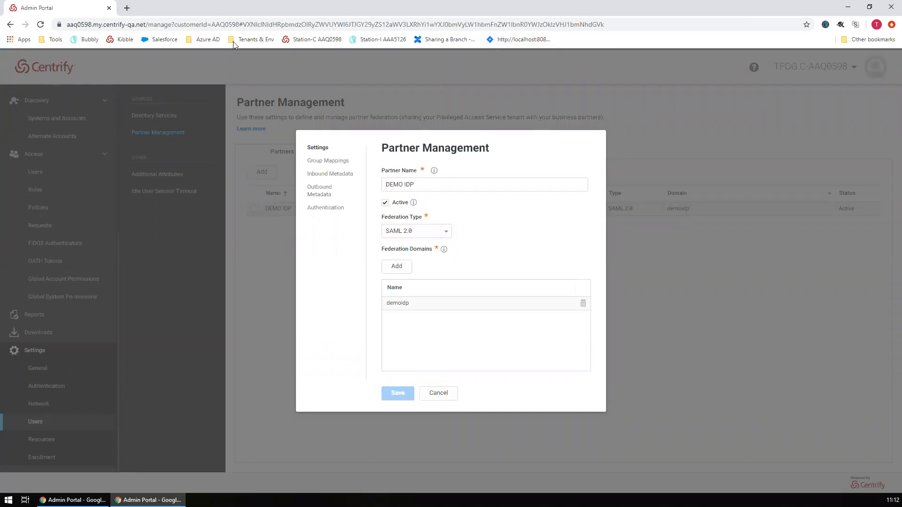
pyautogui.doubleClick(506, 10)
pyautogui.click(785, 330)
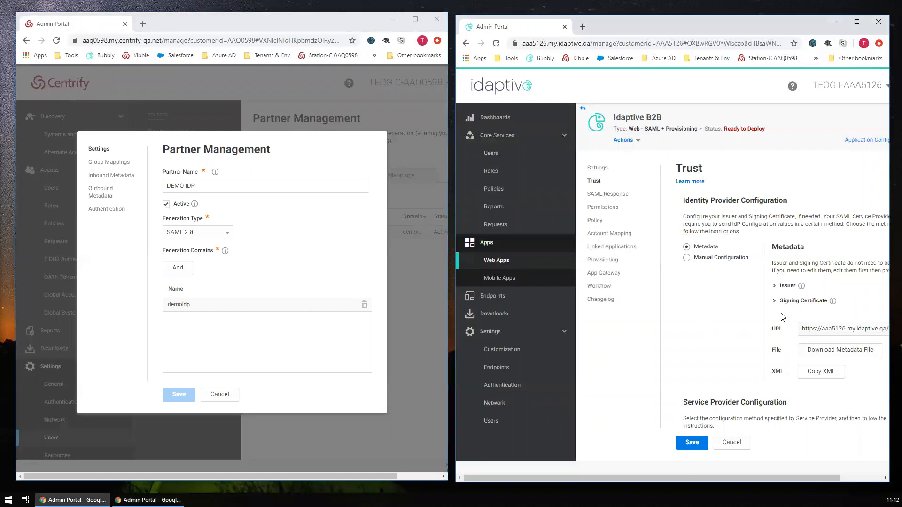
pyautogui.scroll(-3, 784, 310)
pyautogui.moveTo(650, 270); pyautogui.dragTo(668, 253)
pyautogui.click(289, 222)
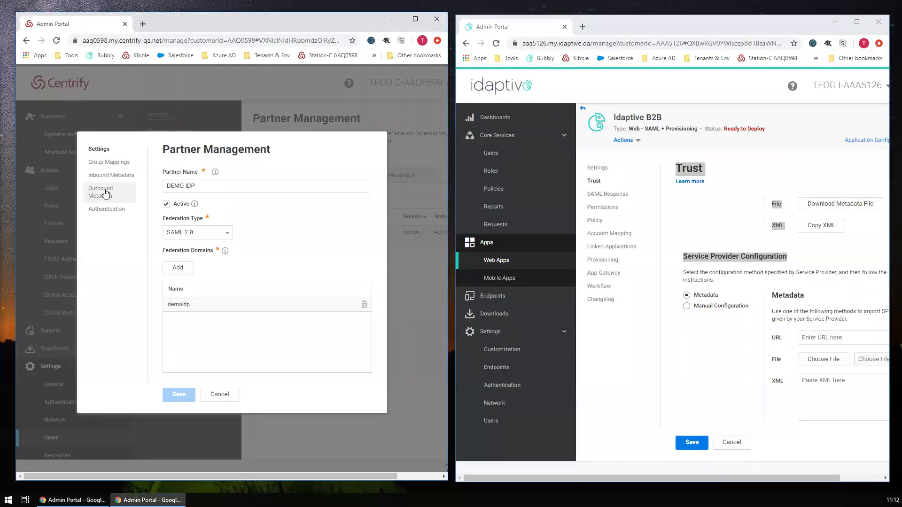
pyautogui.click(106, 193)
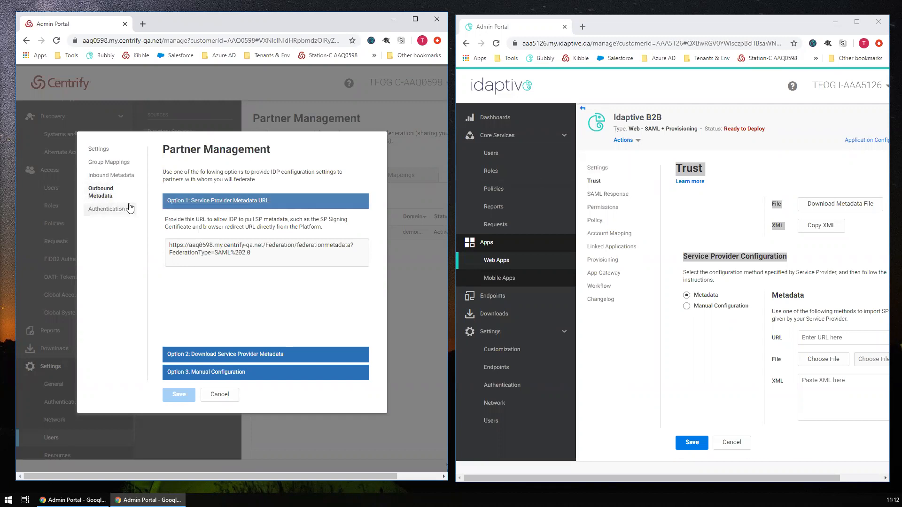
pyautogui.moveTo(268, 252); pyautogui.dragTo(184, 235)
pyautogui.rightClick(246, 259)
pyautogui.click(249, 261)
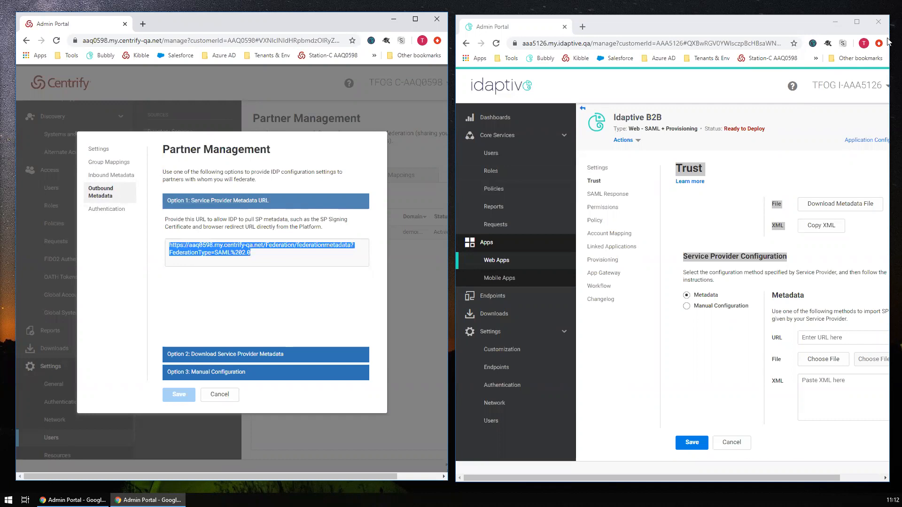
# - Paste the Centrify SP metadata URL into DEMO Centrify's Trust settings, load the XML, and save
pyautogui.click(857, 22)
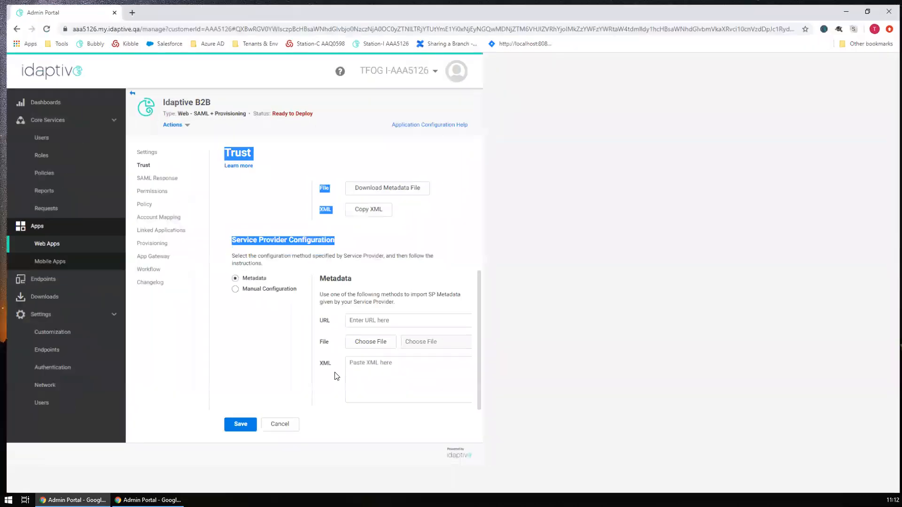
pyautogui.rightClick(365, 352)
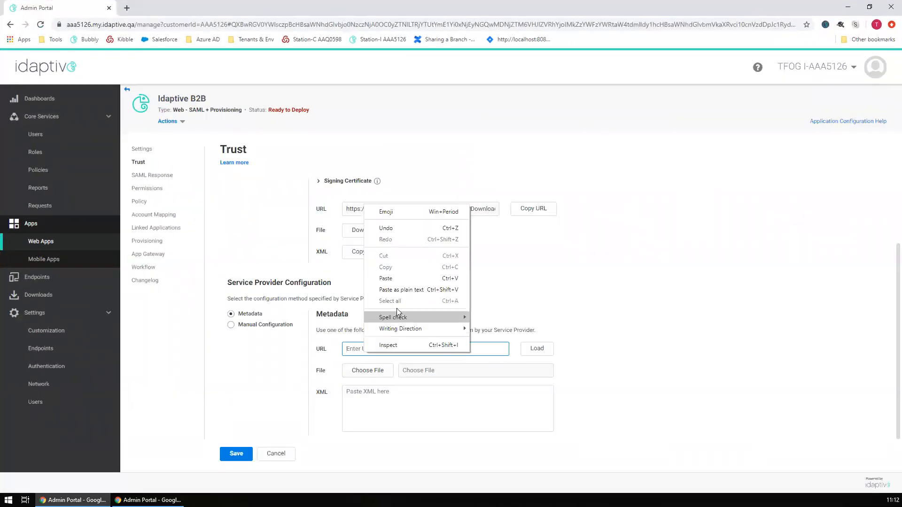
pyautogui.click(403, 292)
pyautogui.click(536, 348)
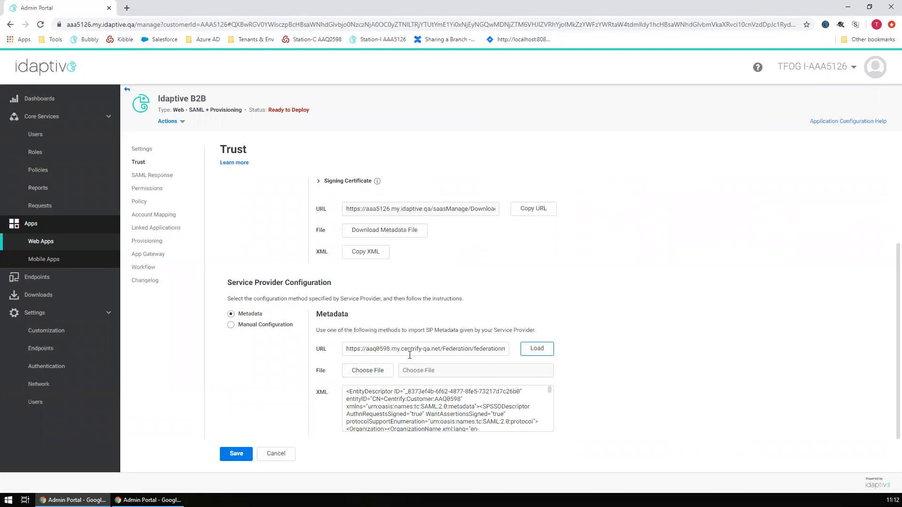
pyautogui.moveTo(549, 390); pyautogui.dragTo(545, 430)
pyautogui.click(226, 458)
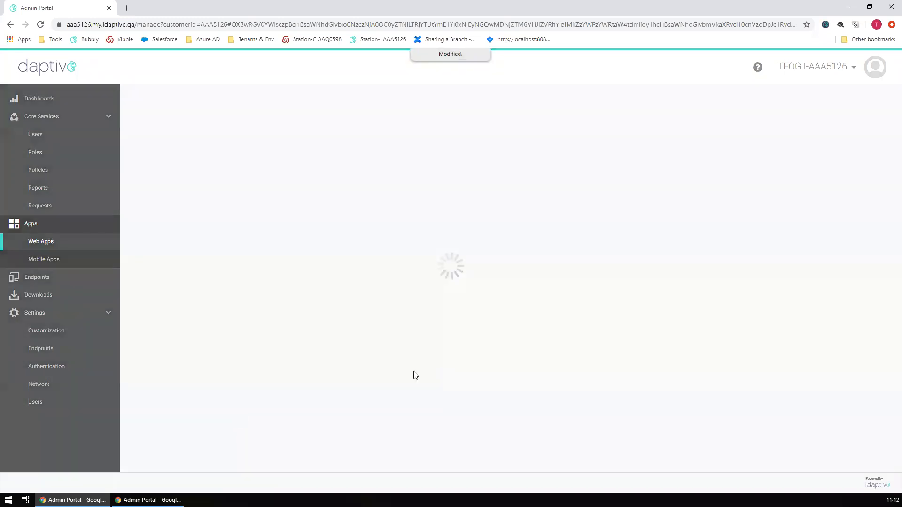
pyautogui.scroll(-2, 497, 357)
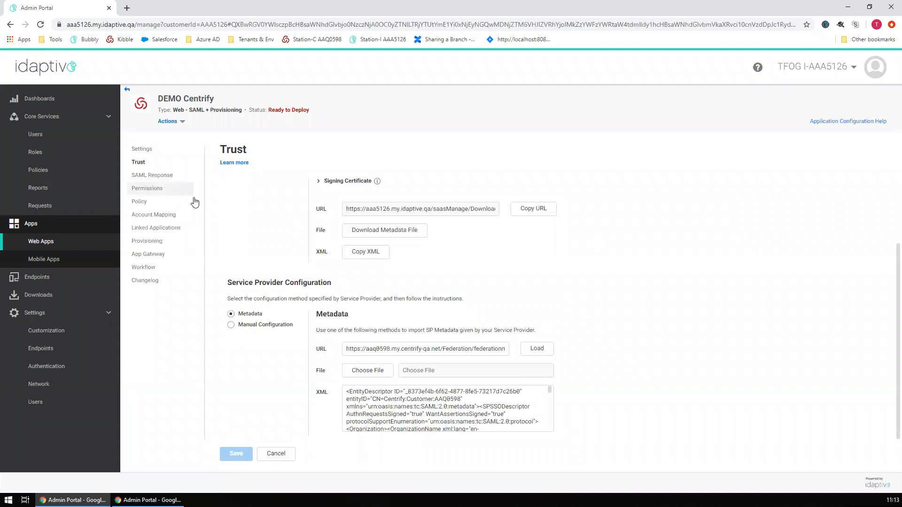
pyautogui.click(159, 219)
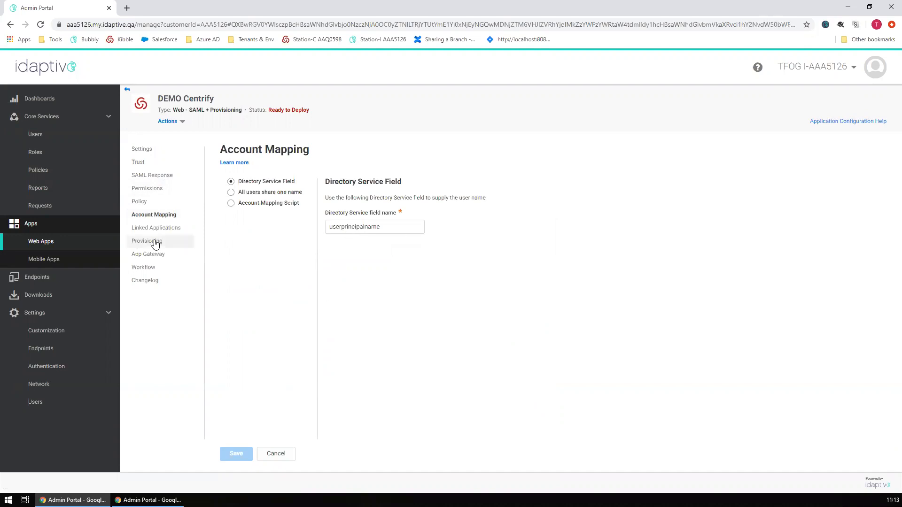
pyautogui.click(147, 181)
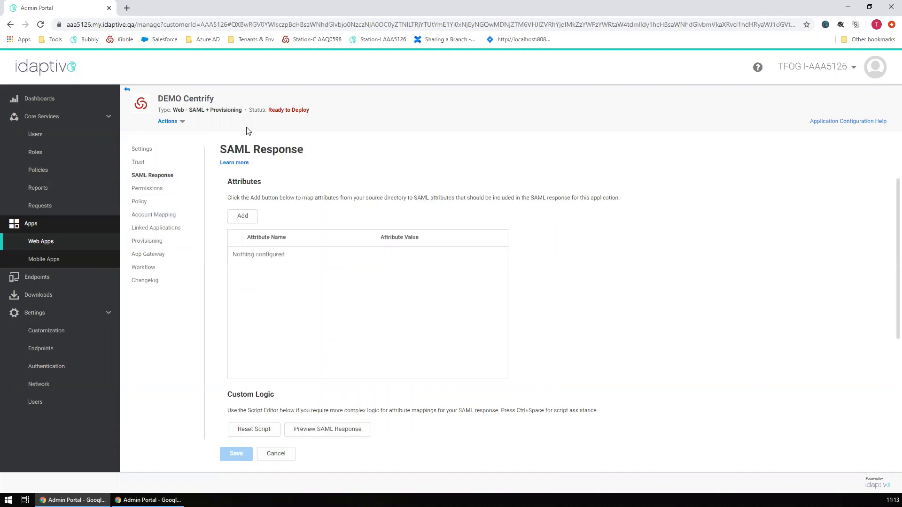
pyautogui.scroll(-3, 561, 271)
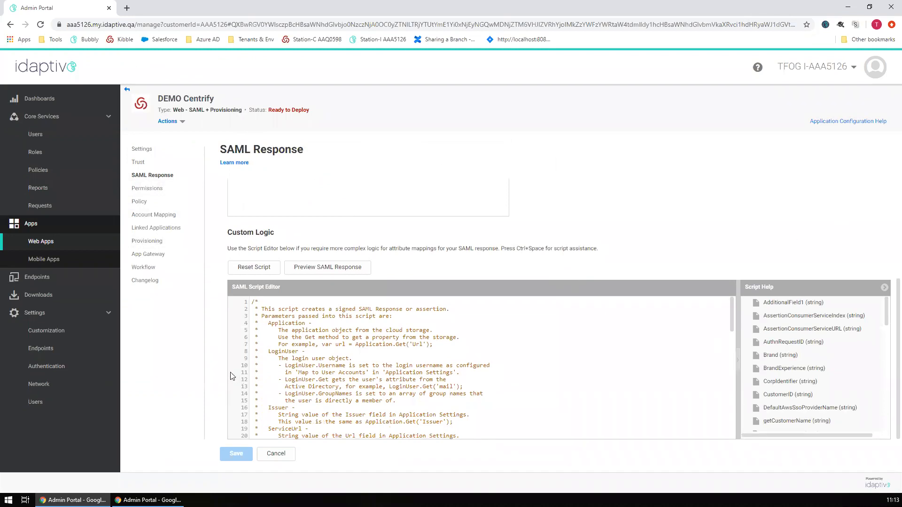
pyautogui.scroll(-10, 404, 366)
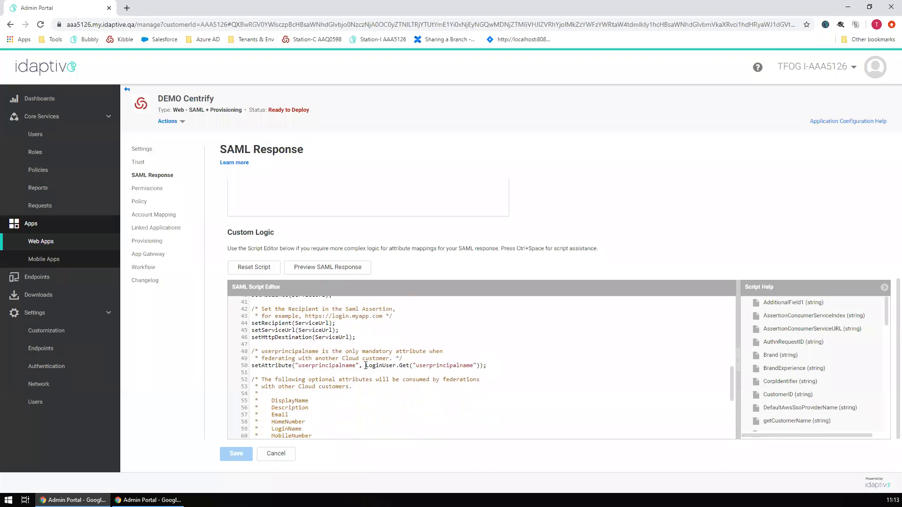
pyautogui.moveTo(366, 365); pyautogui.dragTo(482, 368)
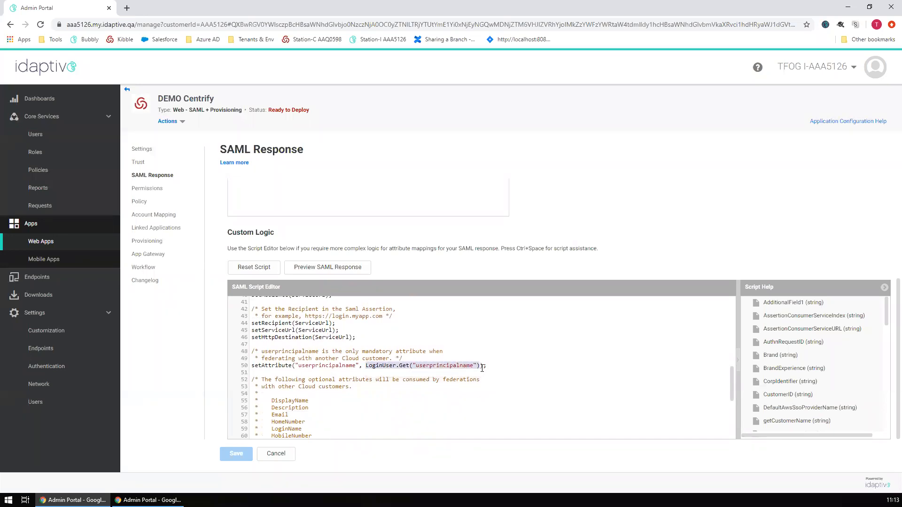
pyautogui.doubleClick(435, 366)
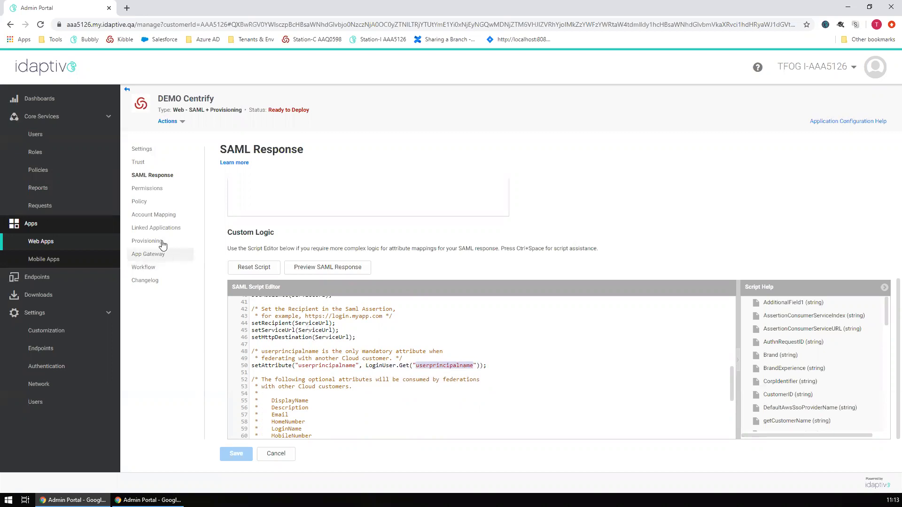
pyautogui.click(366, 365)
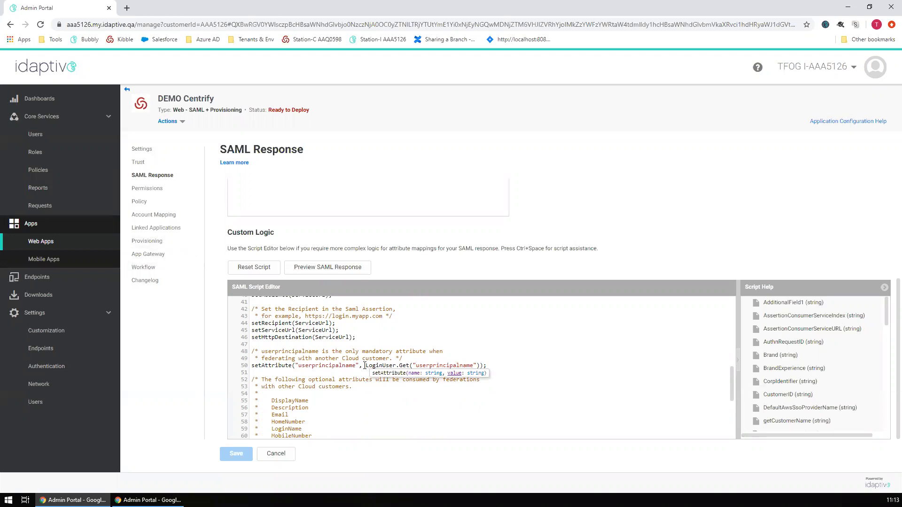
pyautogui.click(486, 365)
pyautogui.click(482, 365)
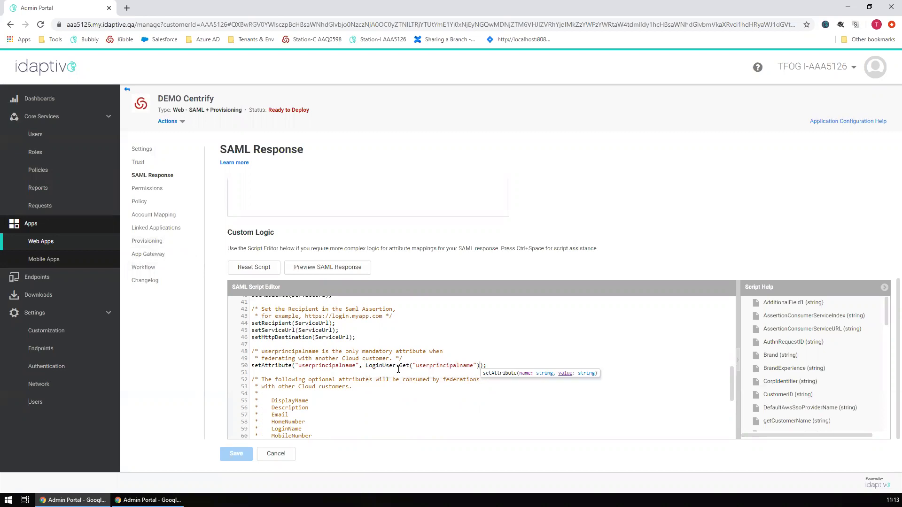
pyautogui.doubleClick(436, 365)
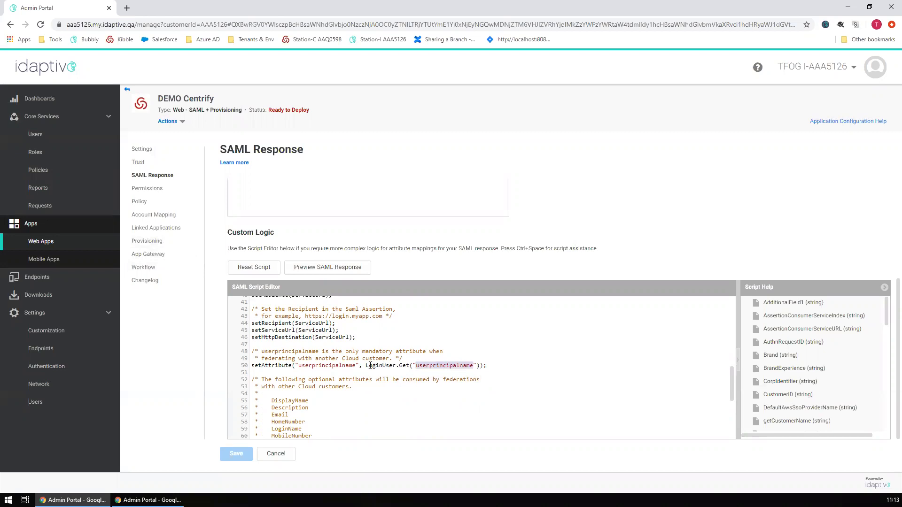
pyautogui.click(366, 372)
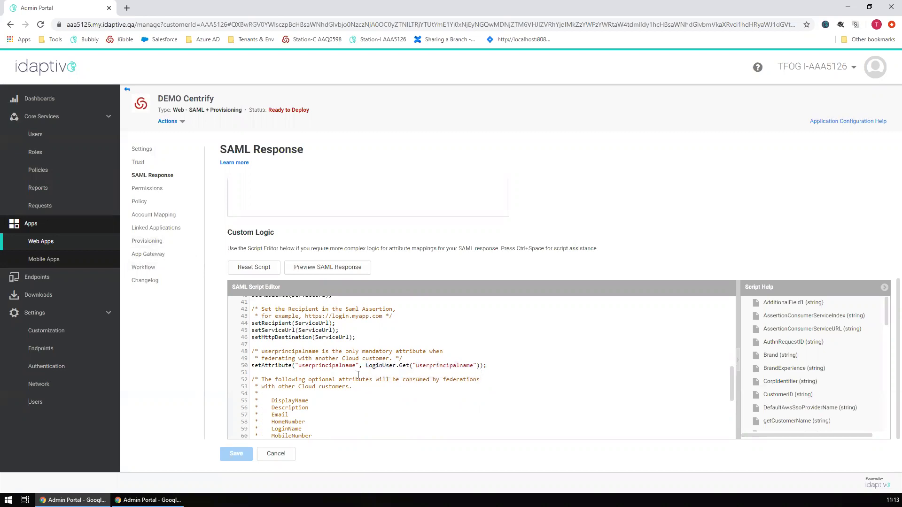
pyautogui.scroll(1, 358, 371)
pyautogui.scroll(-1, 360, 374)
pyautogui.moveTo(367, 367); pyautogui.dragTo(378, 374)
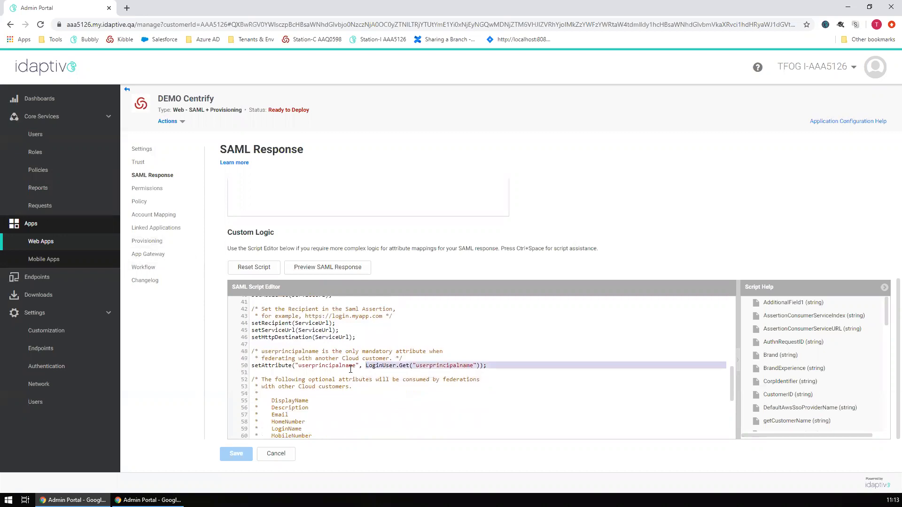
pyautogui.scroll(1, 378, 405)
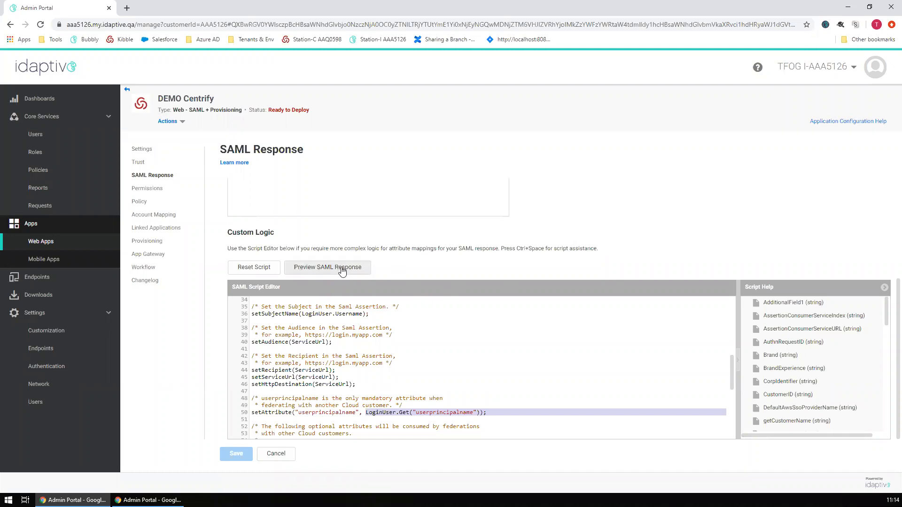
pyautogui.click(327, 273)
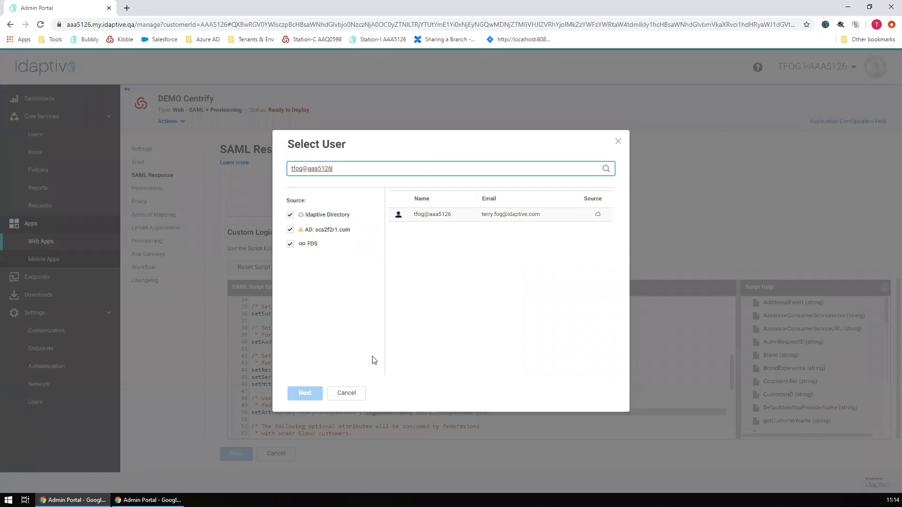
pyautogui.doubleClick(415, 214)
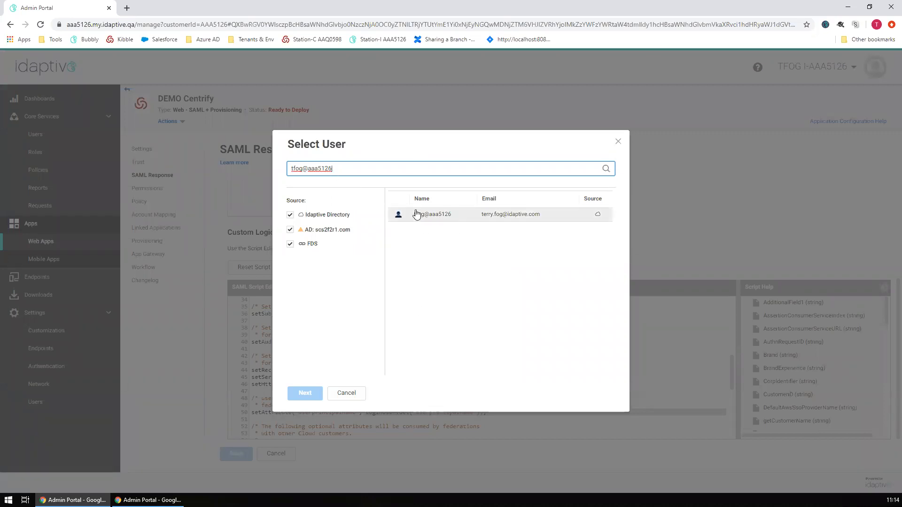
pyautogui.scroll(-8, 404, 222)
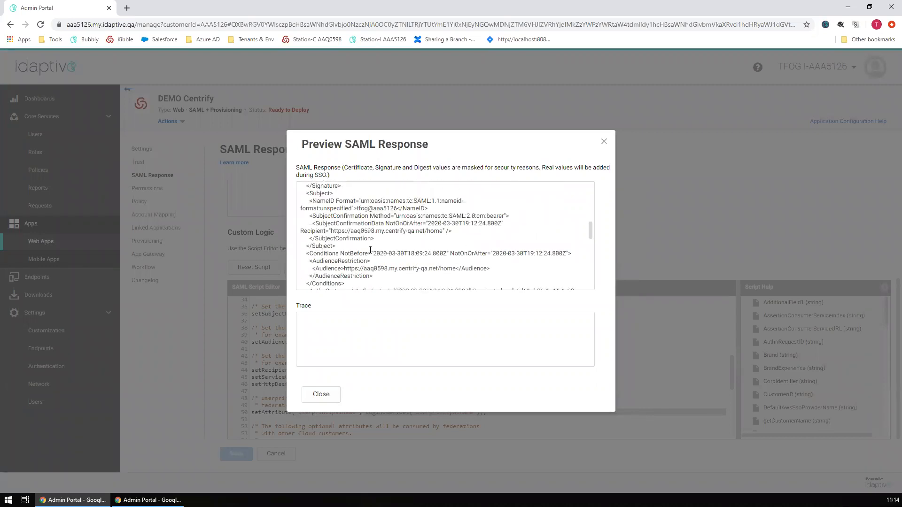
pyautogui.scroll(-4, 370, 250)
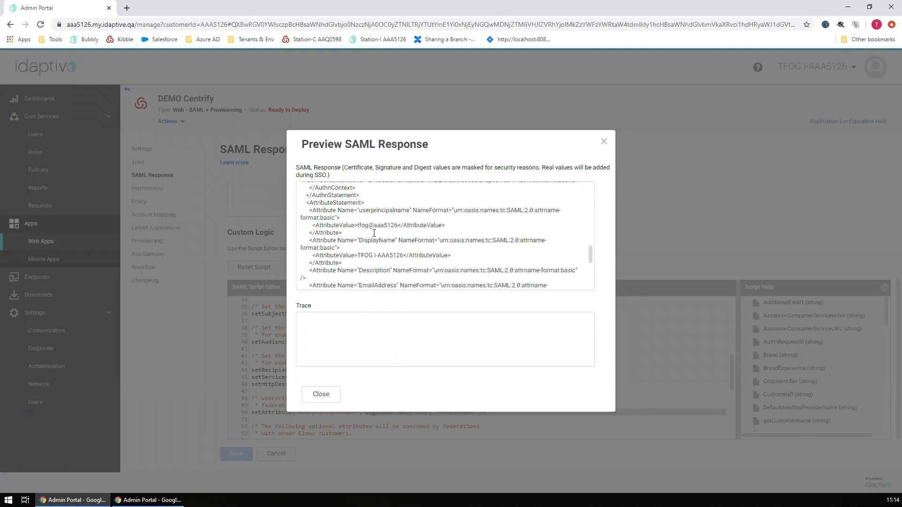
pyautogui.doubleClick(322, 211)
pyautogui.doubleClick(372, 212)
pyautogui.moveTo(358, 226); pyautogui.dragTo(397, 225)
pyautogui.click(335, 401)
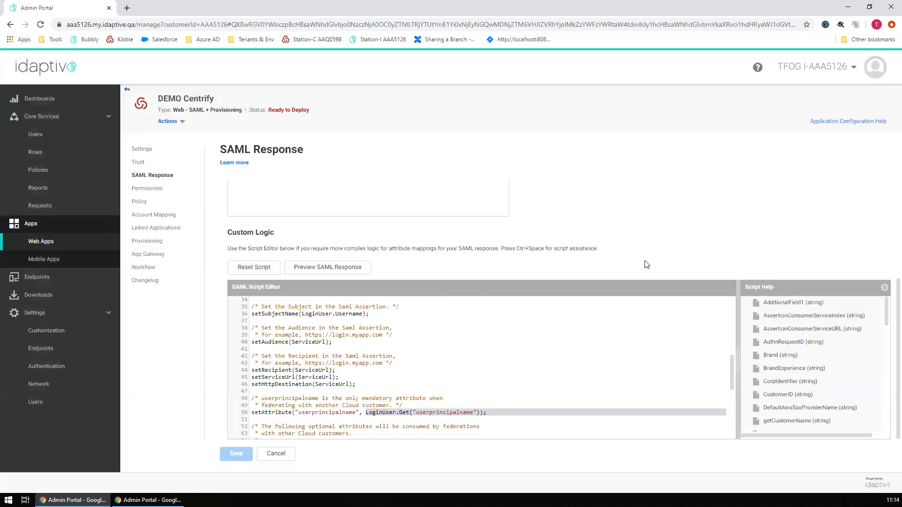
pyautogui.scroll(-5, 356, 374)
pyautogui.scroll(8, 336, 365)
pyautogui.scroll(3, 309, 245)
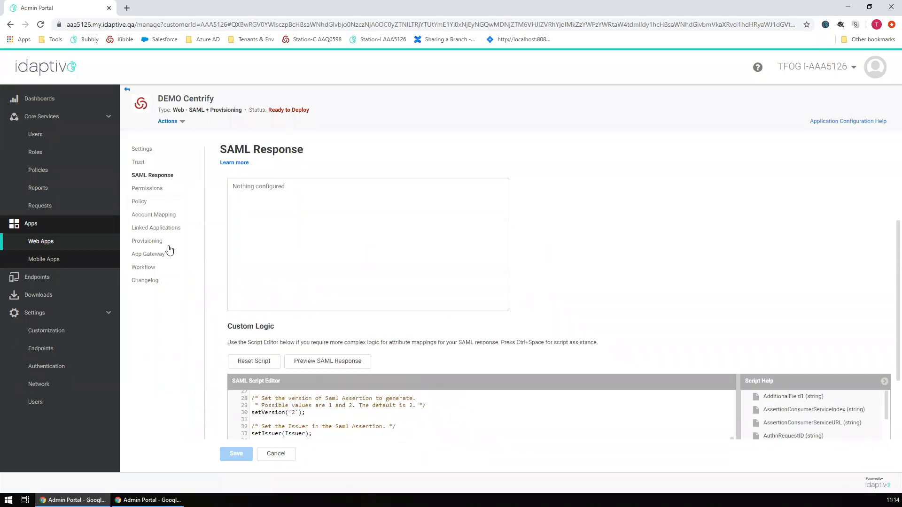
# - Grant the Everybody role permission on DEMO Centrify and save to deploy the app
pyautogui.click(148, 190)
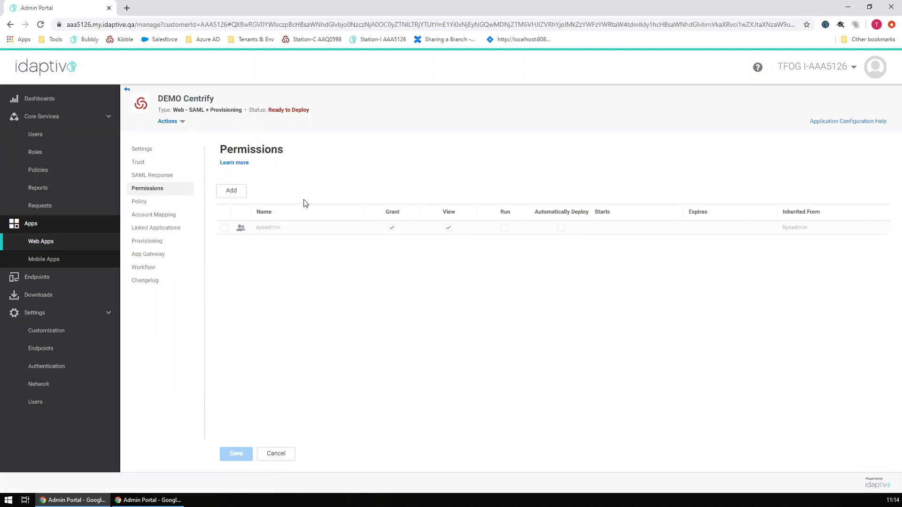
pyautogui.click(241, 187)
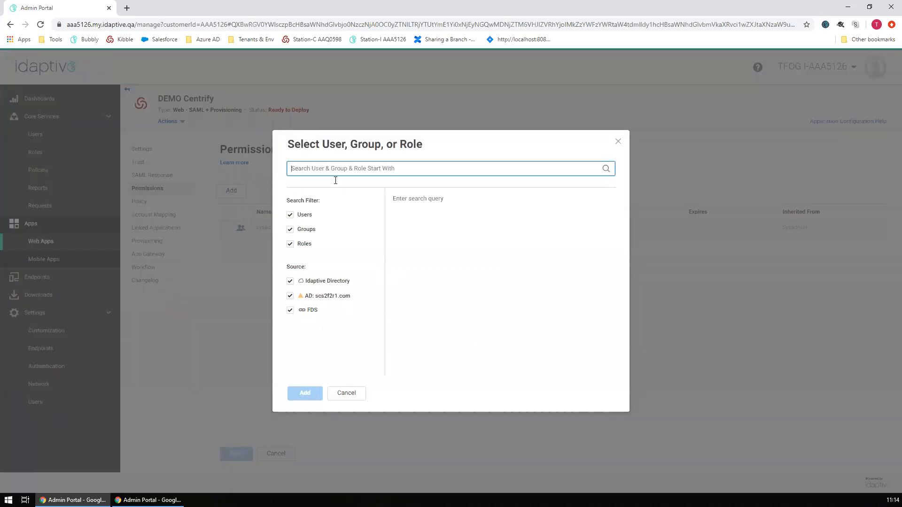
pyautogui.write('Ever')
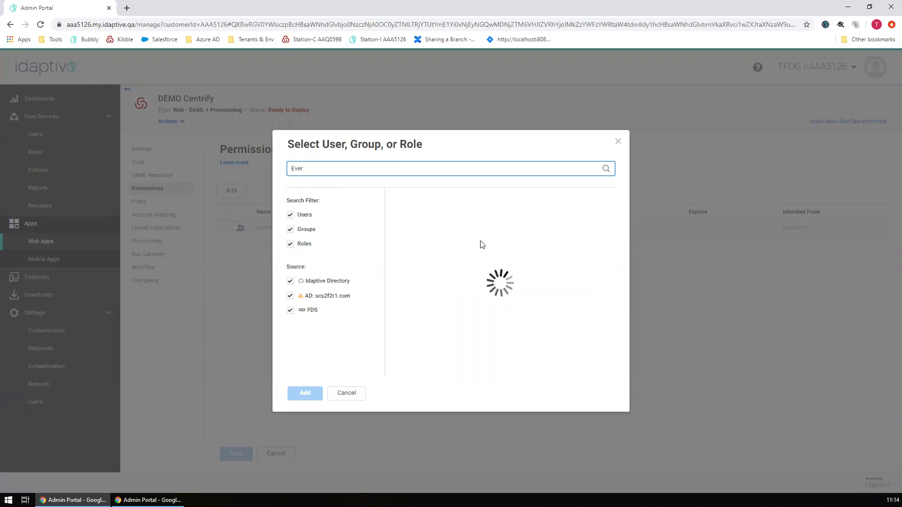
pyautogui.click(397, 216)
pyautogui.click(303, 393)
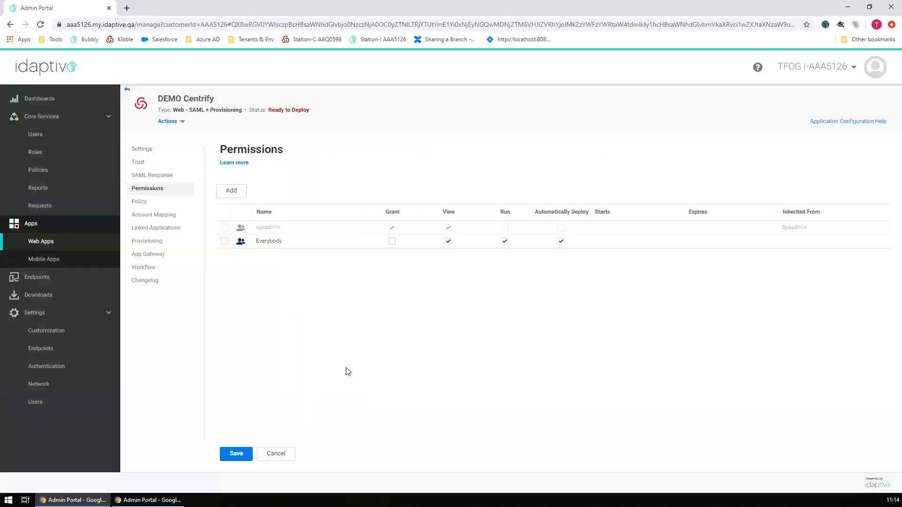
pyautogui.click(240, 452)
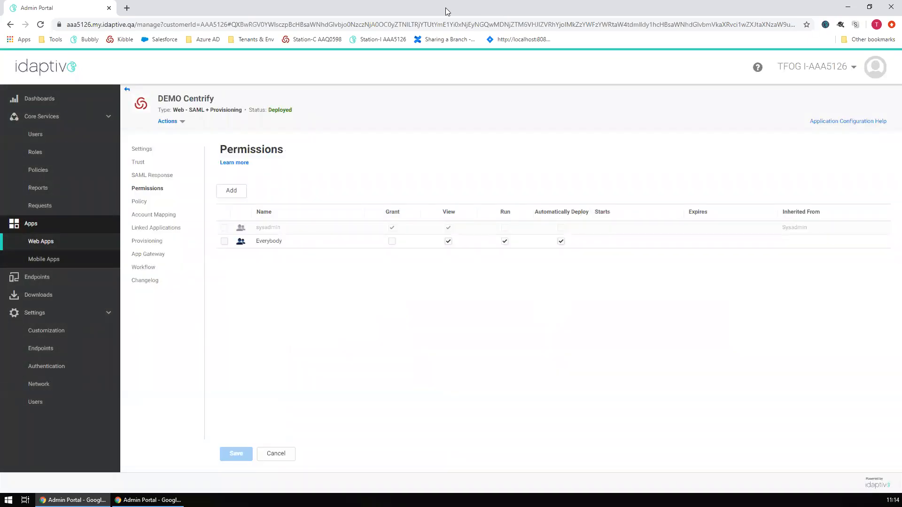
pyautogui.press('super+Down')
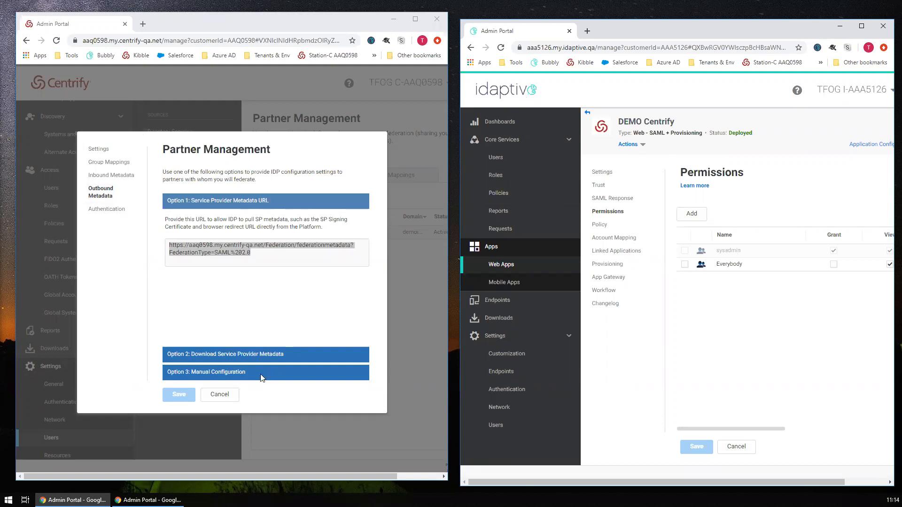
# - Cancel Partner Management, then show Access > Users maximized with the Sets panel collapsed
pyautogui.click(213, 396)
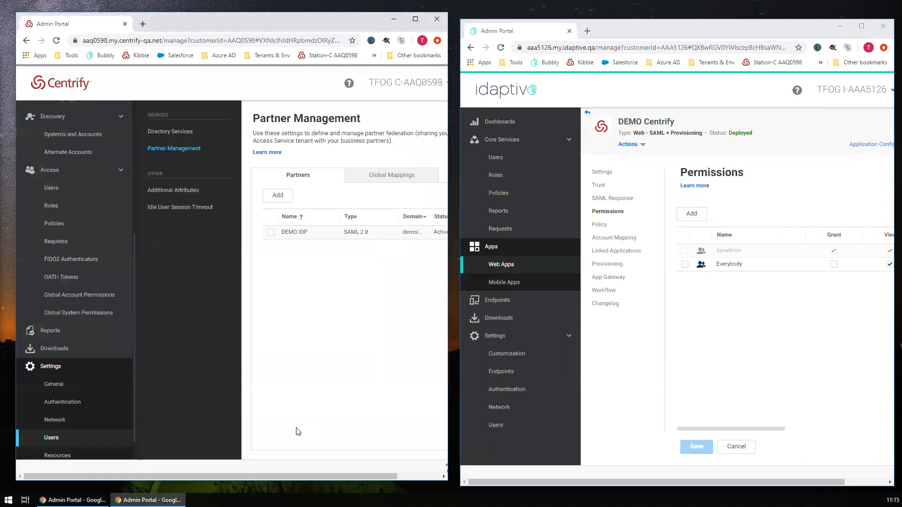
pyautogui.moveTo(267, 477)
pyautogui.mouseDown()
pyautogui.moveTo(310, 476)
pyautogui.moveTo(267, 477)
pyautogui.mouseUp()
pyautogui.click(57, 195)
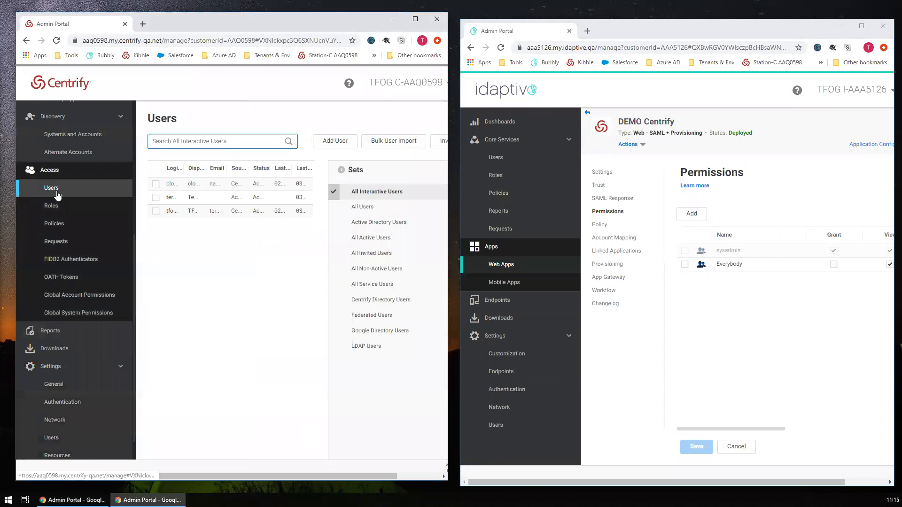
pyautogui.click(415, 18)
pyautogui.click(37, 175)
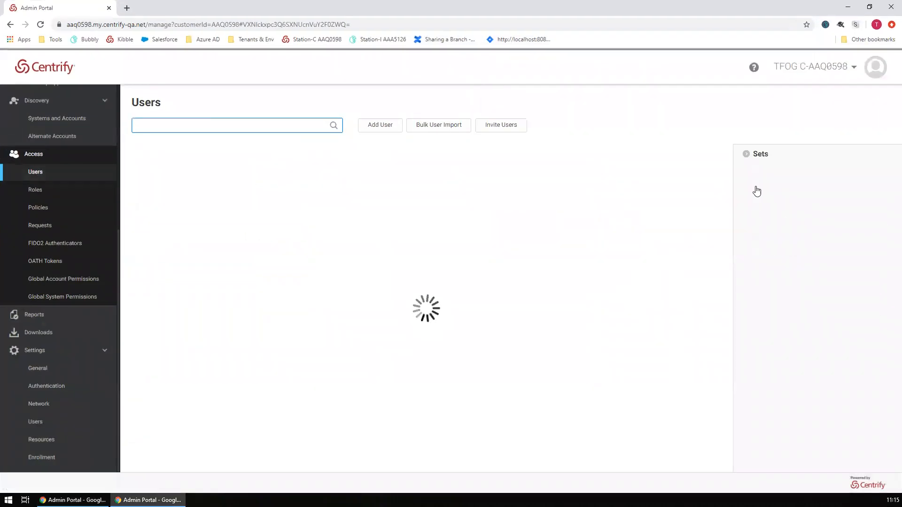
pyautogui.click(746, 154)
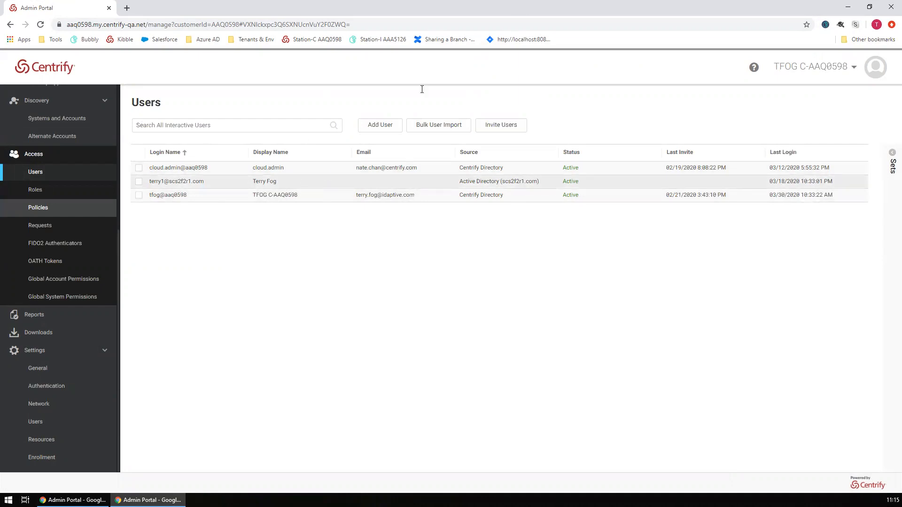
# - Move the Centrify window aside and enter the account password in the Idaptive sign-in
pyautogui.moveTo(381, 7); pyautogui.dragTo(373, 43)
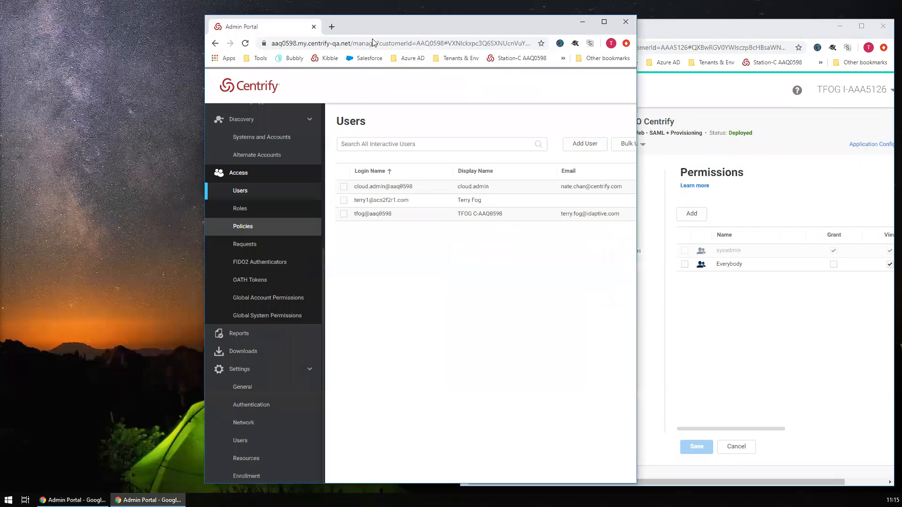
pyautogui.moveTo(231, 33); pyautogui.dragTo(42, 37)
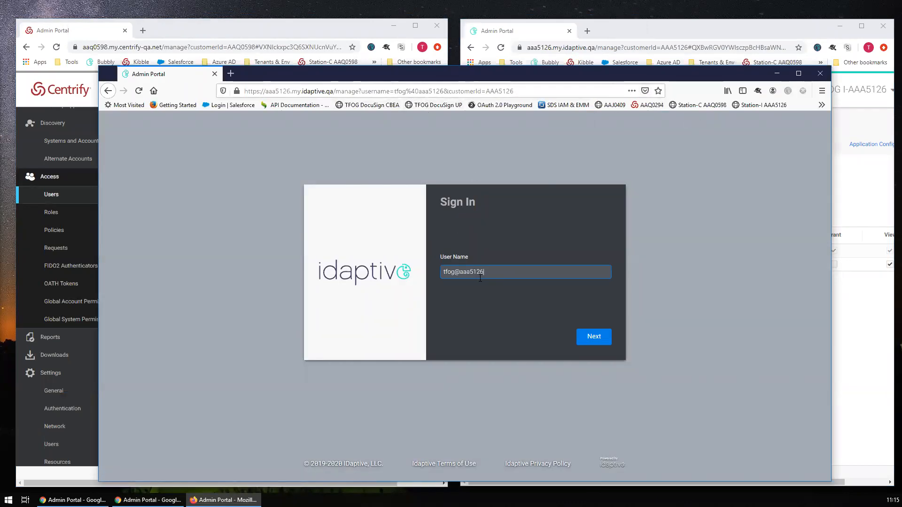
pyautogui.click(594, 338)
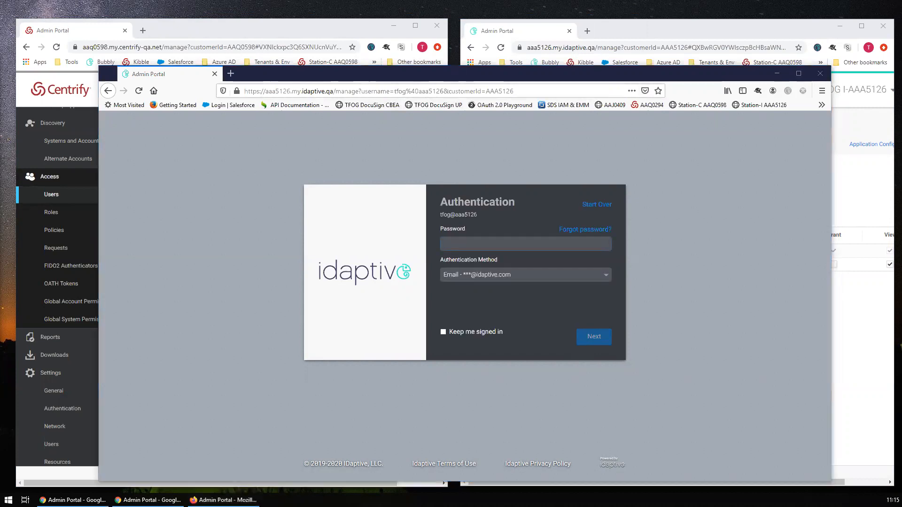
pyautogui.click(522, 241)
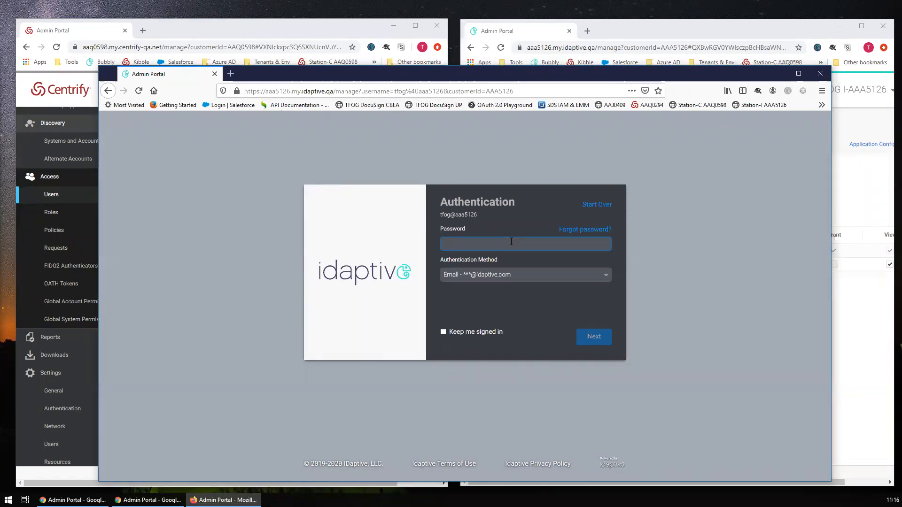
pyautogui.write('•')
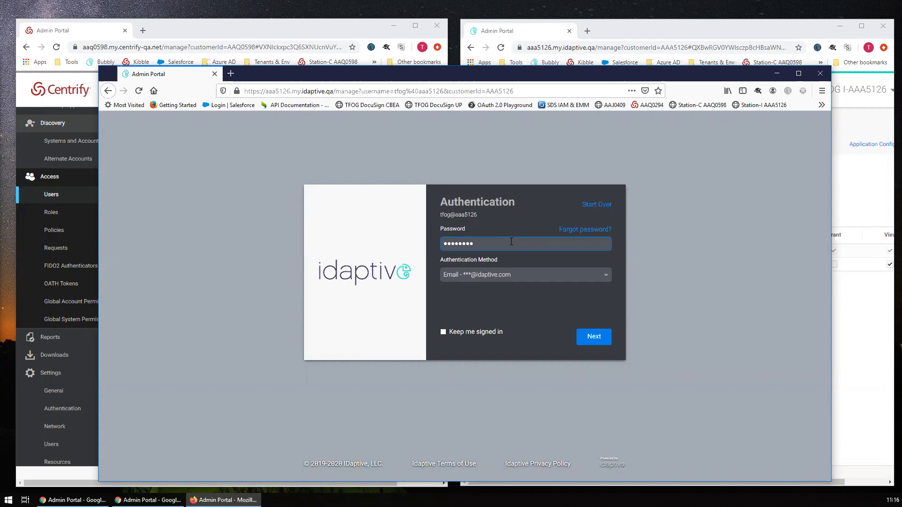
# - Answer the security question as the second factor, submit, and choose Never Save for the login
pyautogui.click(504, 274)
pyautogui.click(499, 308)
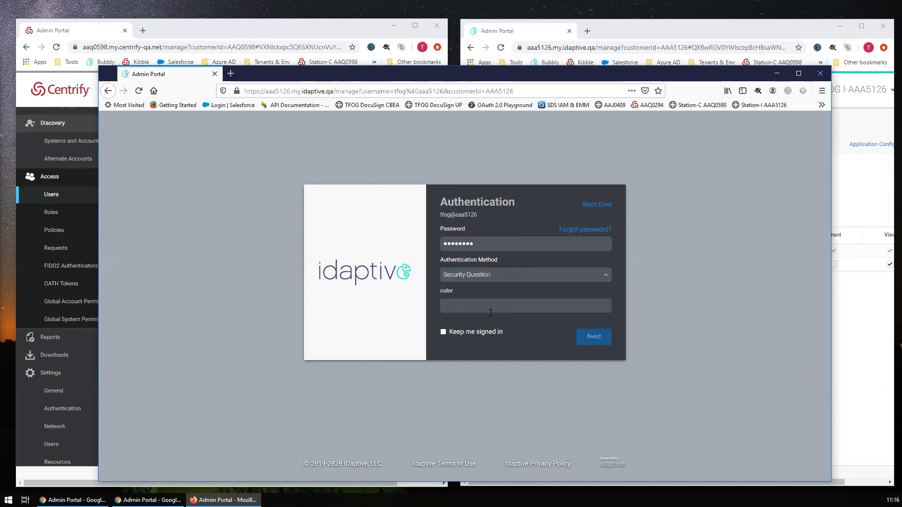
pyautogui.write('••')
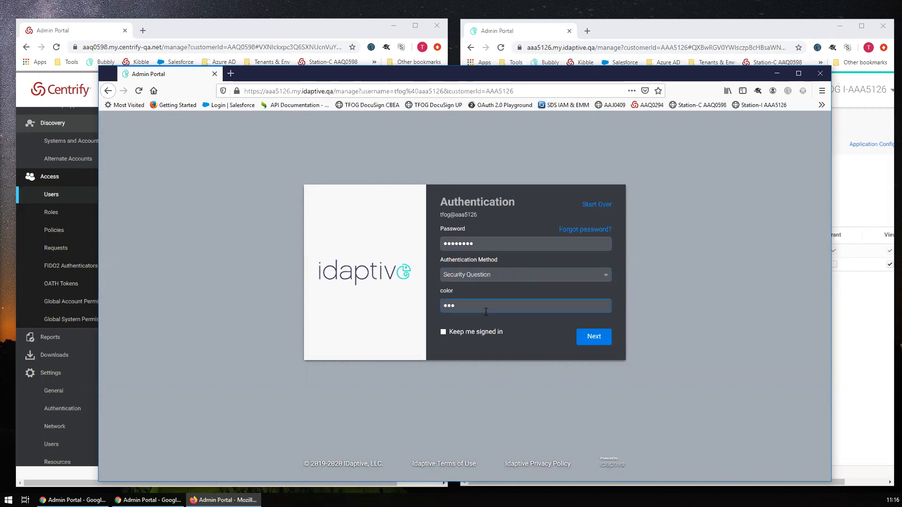
pyautogui.write('•')
pyautogui.hotkey('ctrl', 'a')
pyautogui.write('•')
pyautogui.click(594, 339)
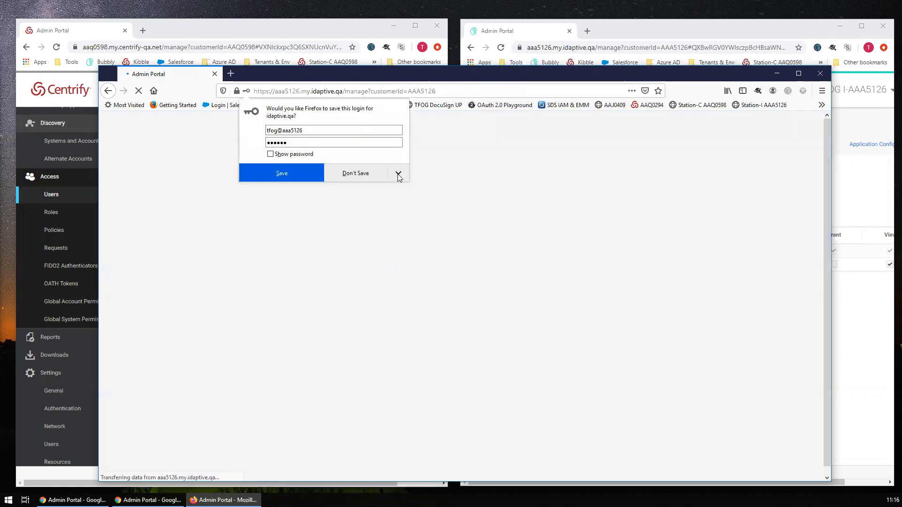
pyautogui.click(398, 177)
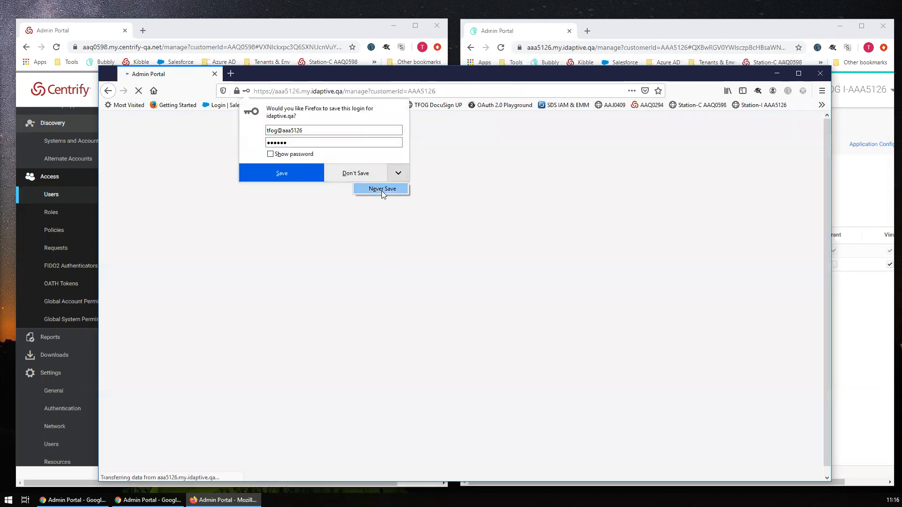
pyautogui.click(381, 191)
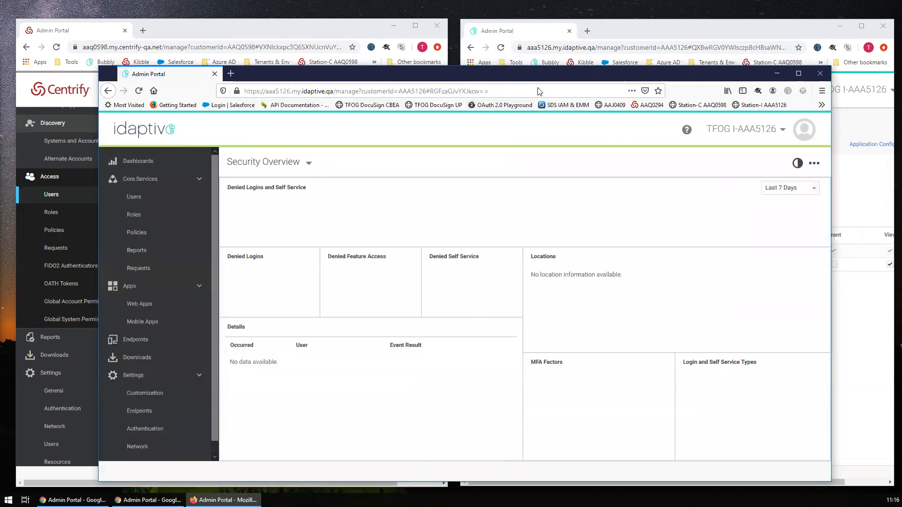
# - Switch to the Idaptive User Portal and start a minimized SAML-tracer session
pyautogui.click(798, 73)
pyautogui.click(794, 73)
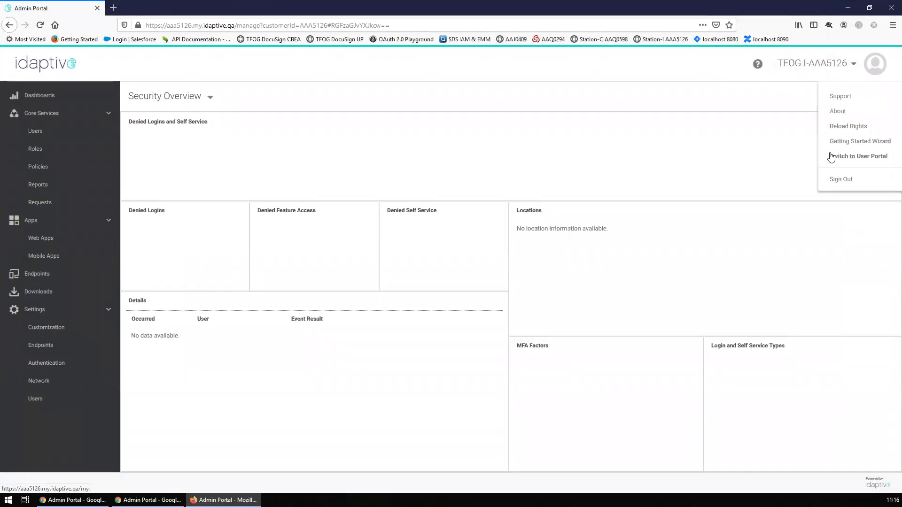
pyautogui.click(833, 151)
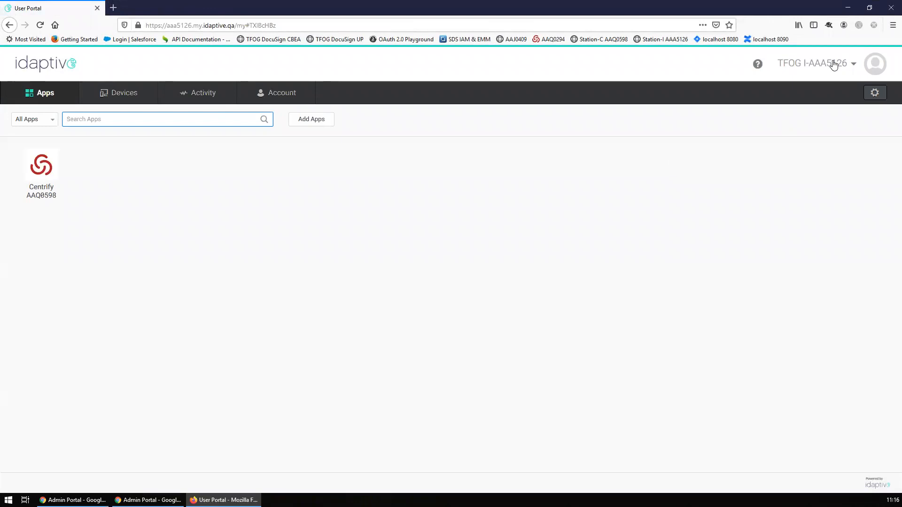
pyautogui.click(828, 25)
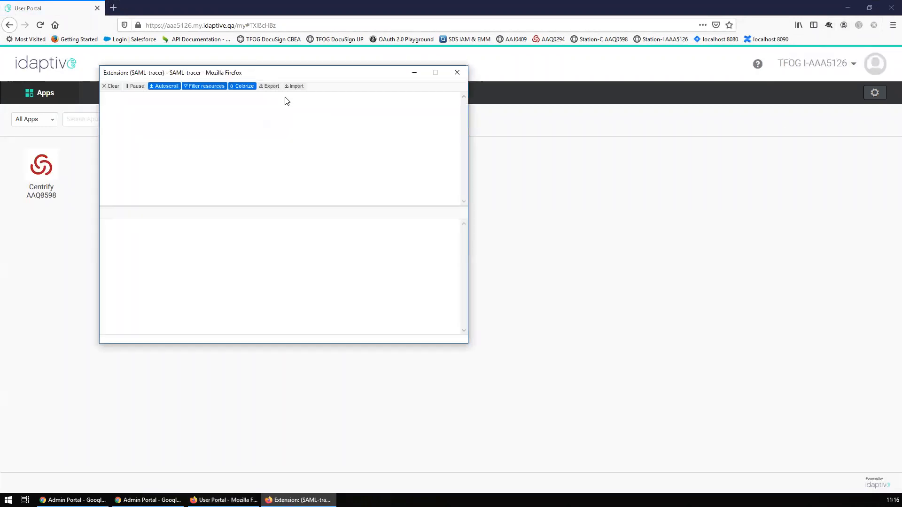
pyautogui.click(413, 73)
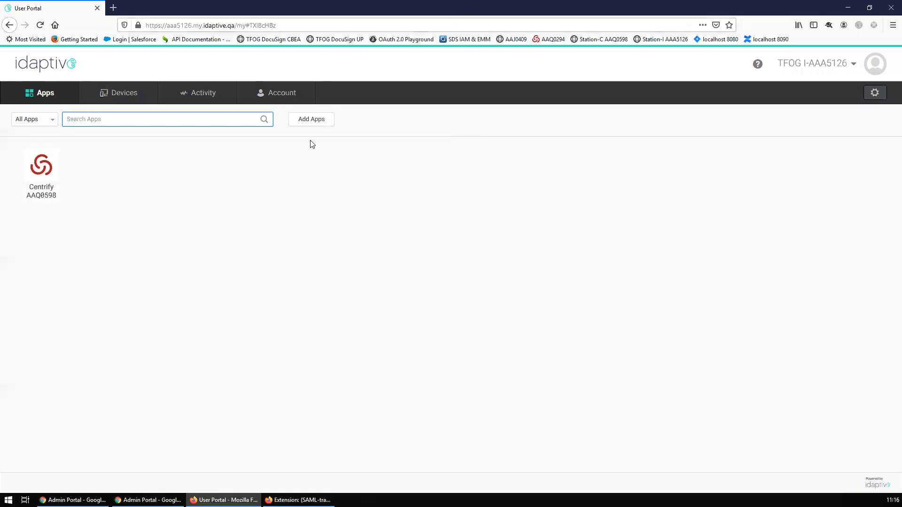
# - Reload Apps from the account menu so DEMO Centrify appears, keeping the browser maximized
pyautogui.click(819, 56)
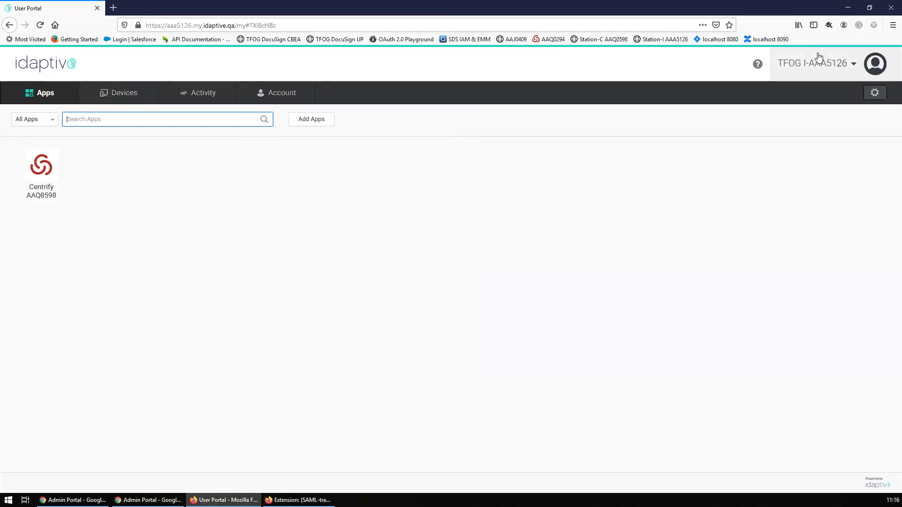
pyautogui.click(845, 111)
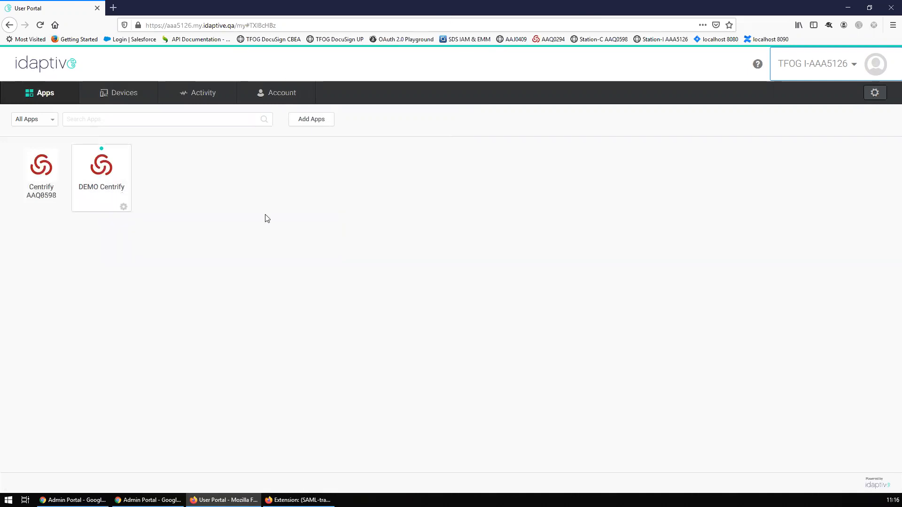
pyautogui.press('super+Down')
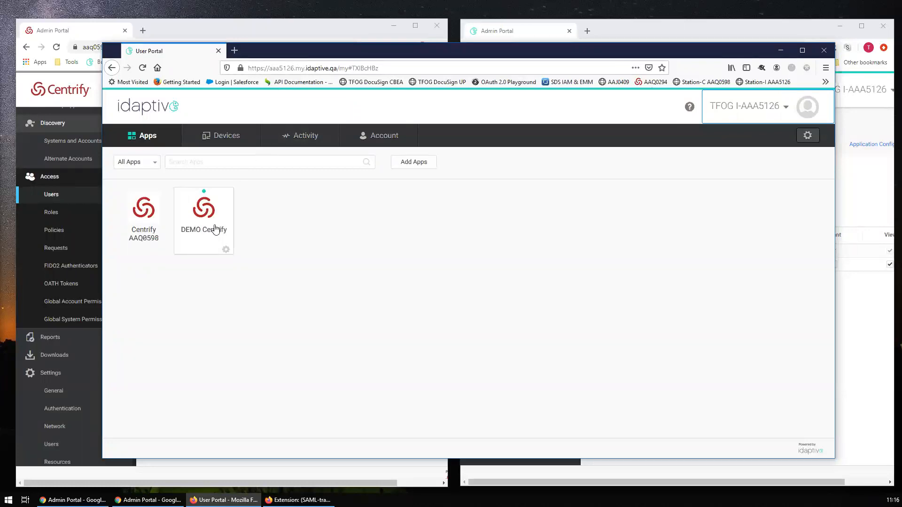
pyautogui.moveTo(218, 229)
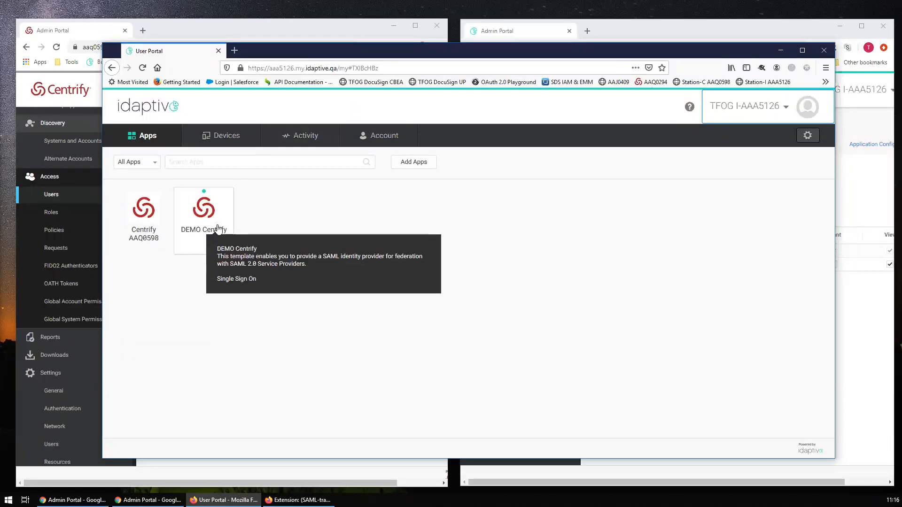
pyautogui.doubleClick(453, 60)
# - Launch DEMO Centrify and view the SAML tab of the POST /home request in SAML-tracer
pyautogui.click(110, 171)
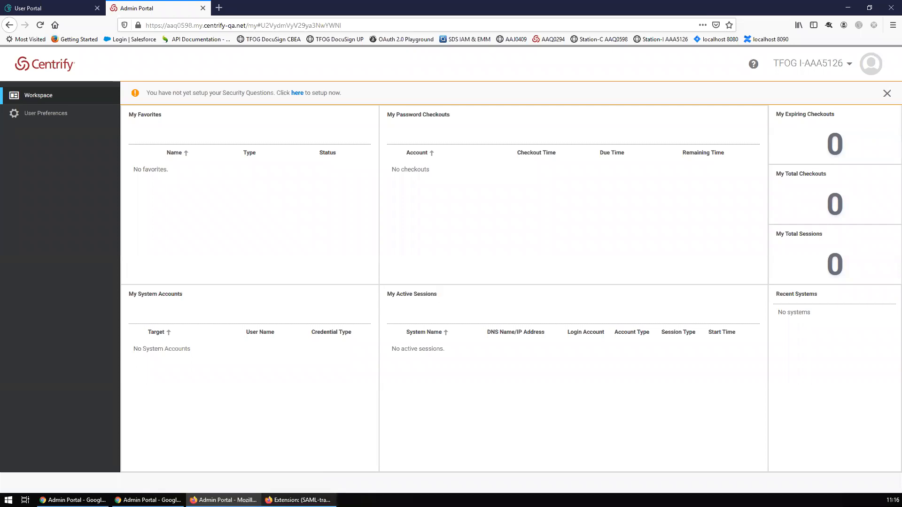
pyautogui.click(297, 499)
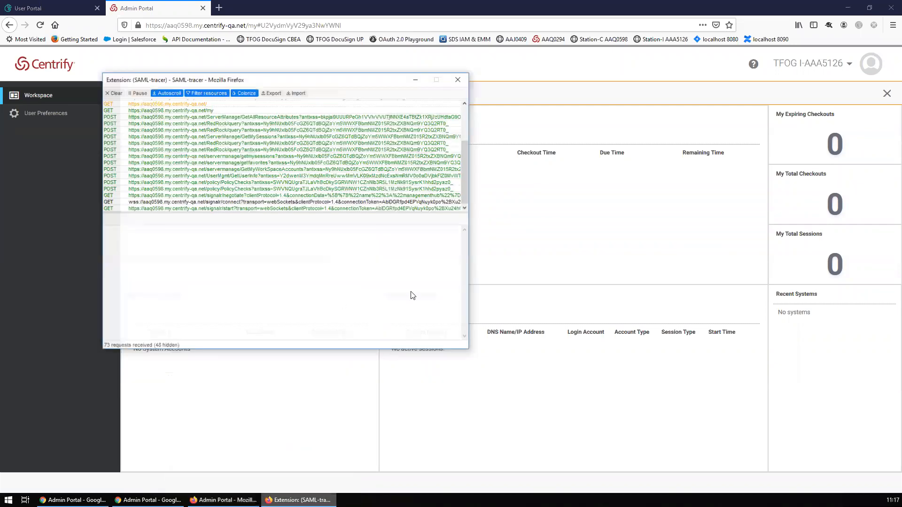
pyautogui.moveTo(464, 349); pyautogui.dragTo(665, 440)
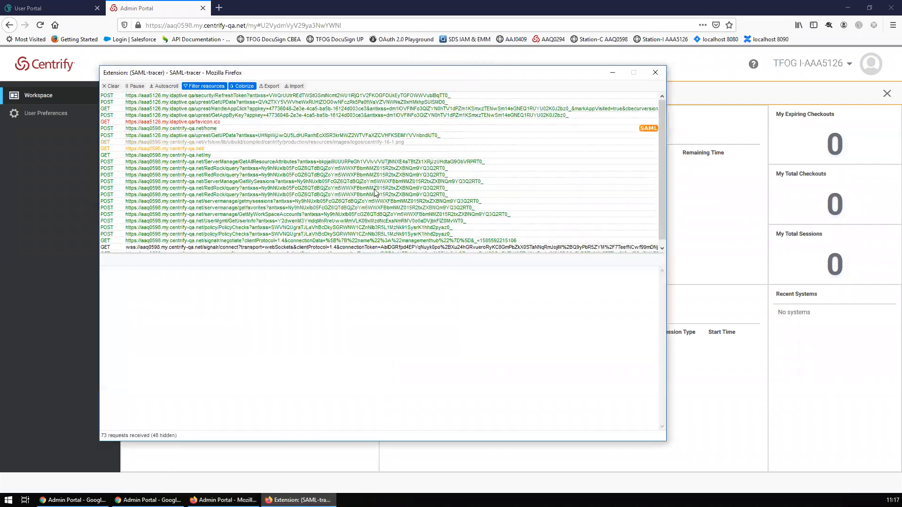
pyautogui.click(202, 128)
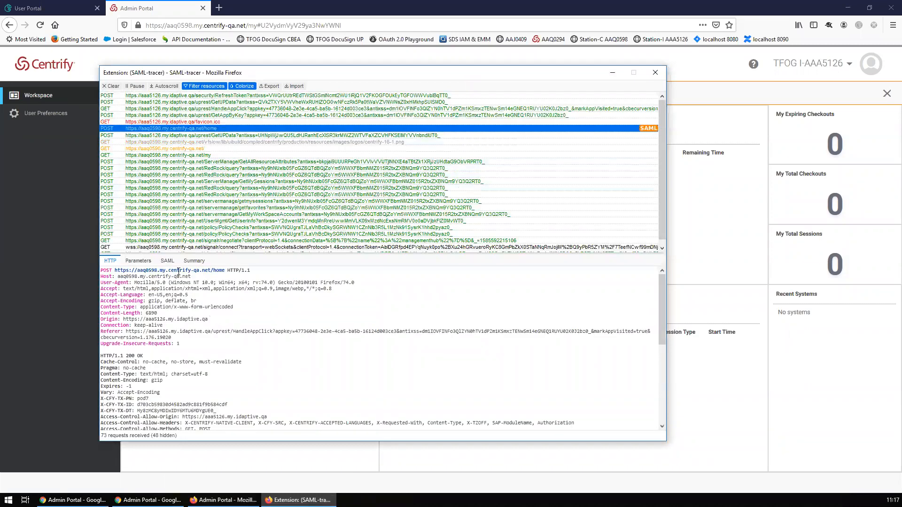
pyautogui.click(168, 261)
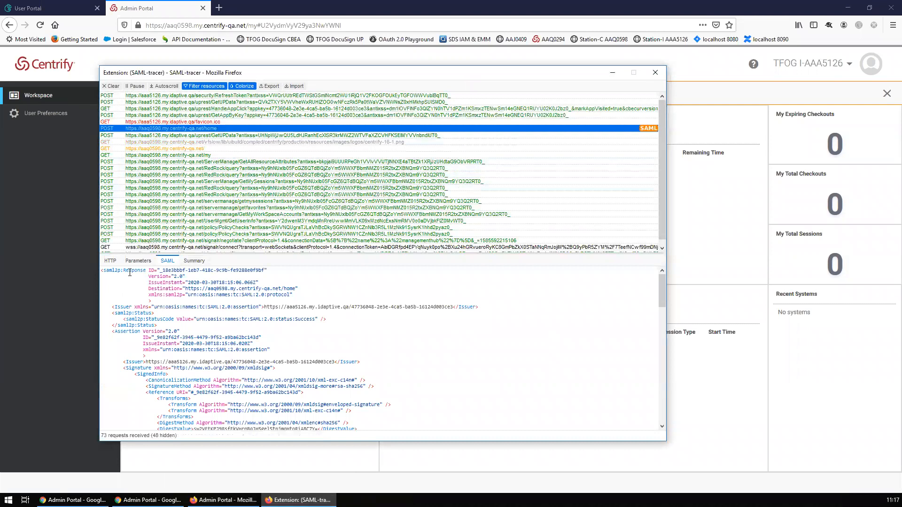
# - Check the Response destination and userprincipalname attribute in the assertion, then minimize SAML-tracer
pyautogui.doubleClick(130, 271)
pyautogui.doubleClick(249, 288)
pyautogui.scroll(-15, 249, 289)
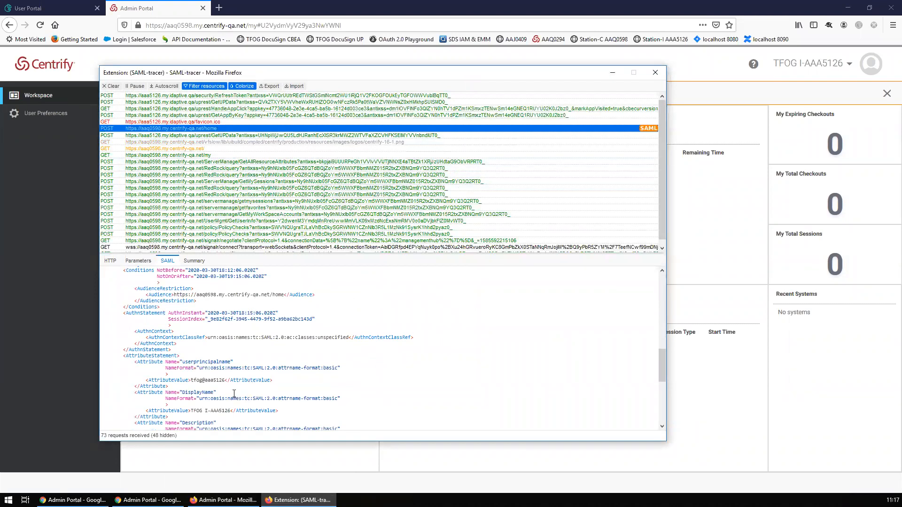
pyautogui.moveTo(190, 381); pyautogui.dragTo(222, 380)
pyautogui.click(212, 383)
pyautogui.click(360, 373)
pyautogui.click(611, 74)
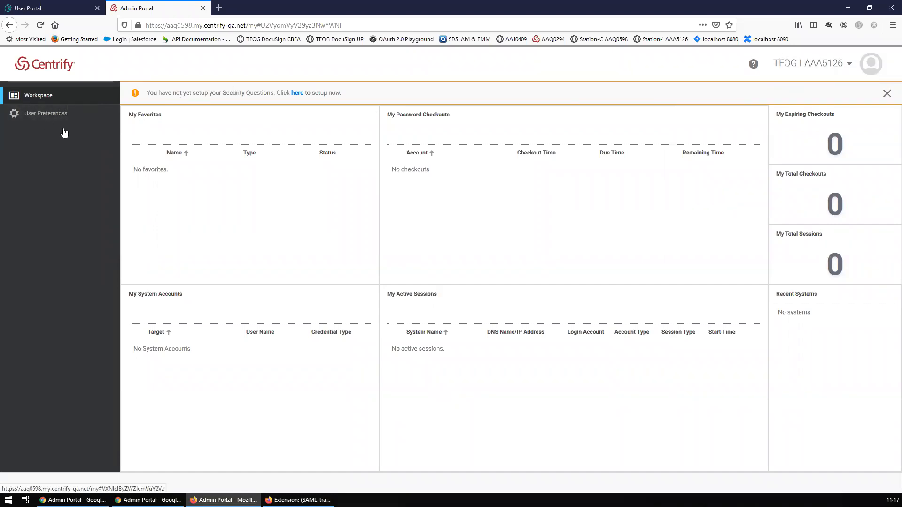
# - Open the federated user's Profile from the account menu and view its Devices and Activity tabs
pyautogui.click(808, 64)
pyautogui.click(854, 111)
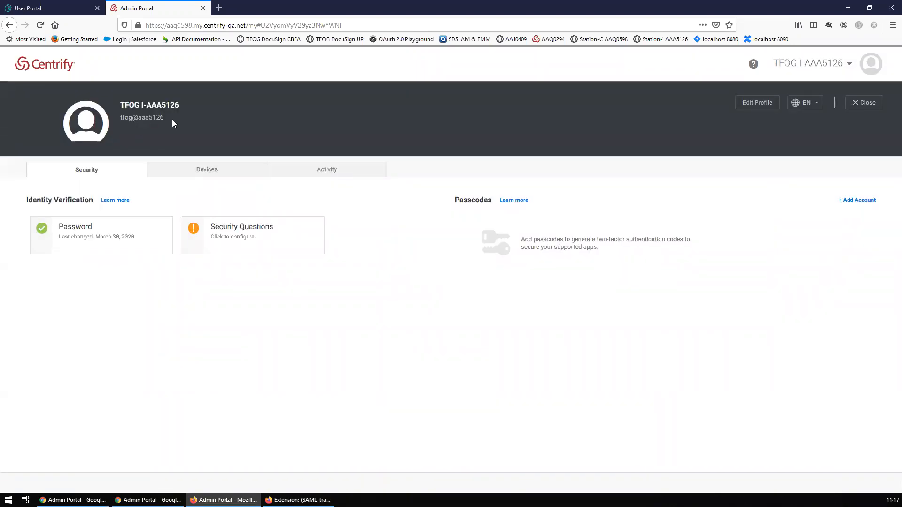
pyautogui.moveTo(165, 120); pyautogui.dragTo(123, 117)
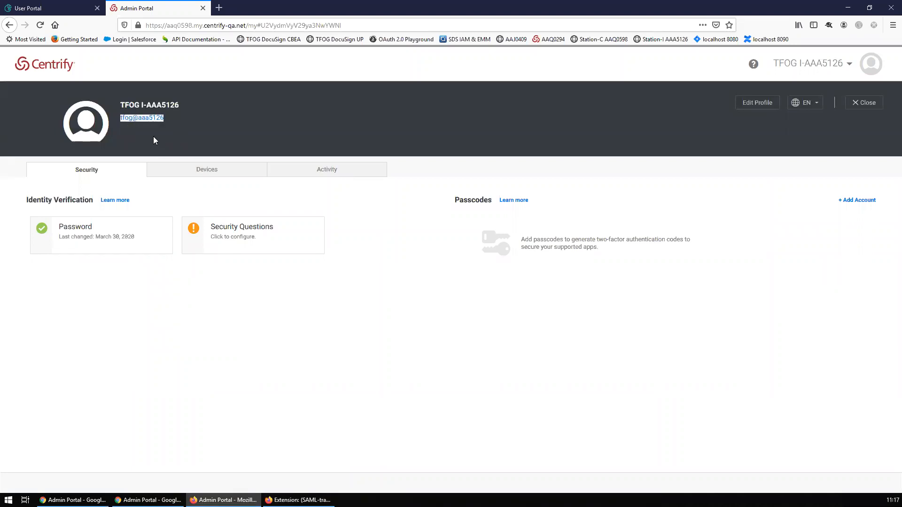
pyautogui.click(215, 175)
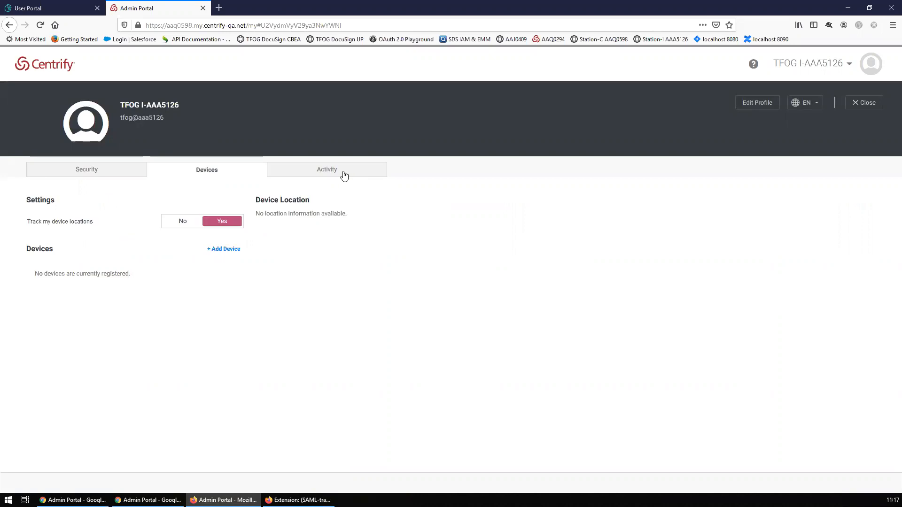
pyautogui.click(344, 174)
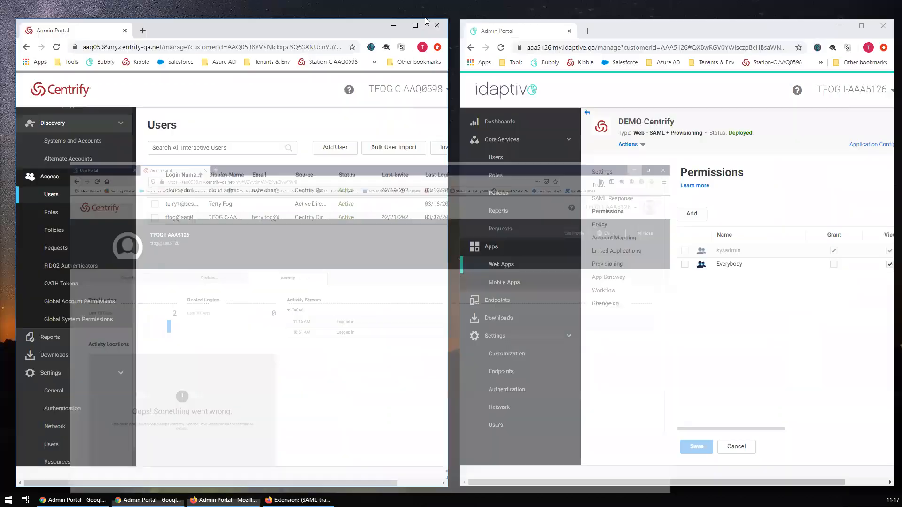
# - Maximize the Centrify window and reload the Users list with the Sets panel collapsed
pyautogui.click(420, 27)
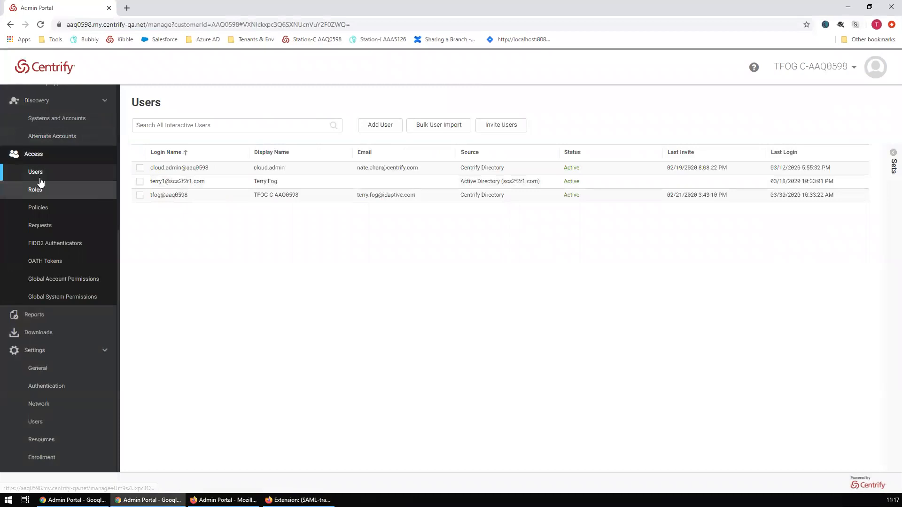
pyautogui.click(37, 171)
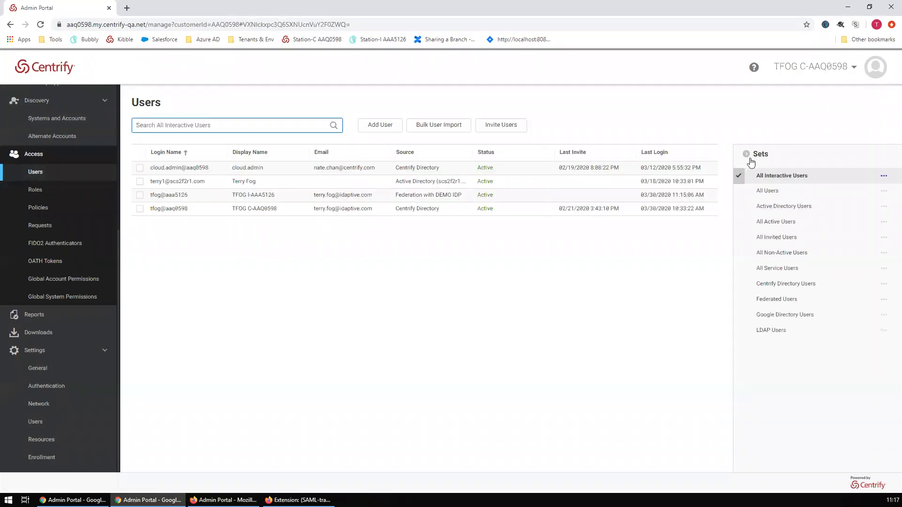
pyautogui.click(747, 154)
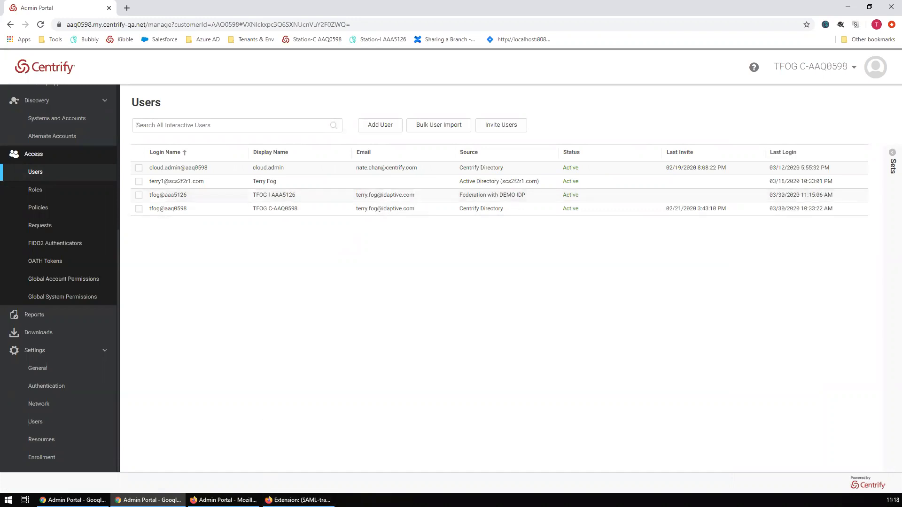
# - Open the DEMO IDP federated user's account page, return to Users, and reopen it
pyautogui.click(208, 196)
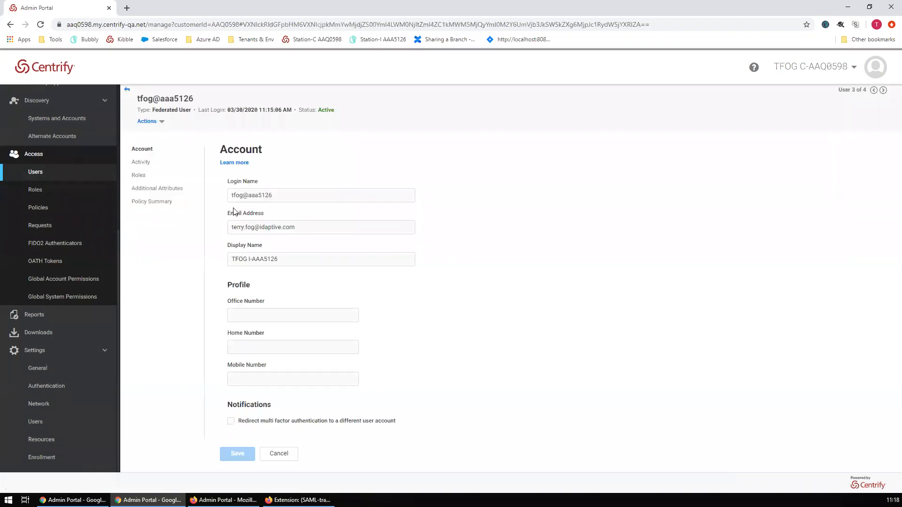
pyautogui.moveTo(199, 99); pyautogui.dragTo(133, 100)
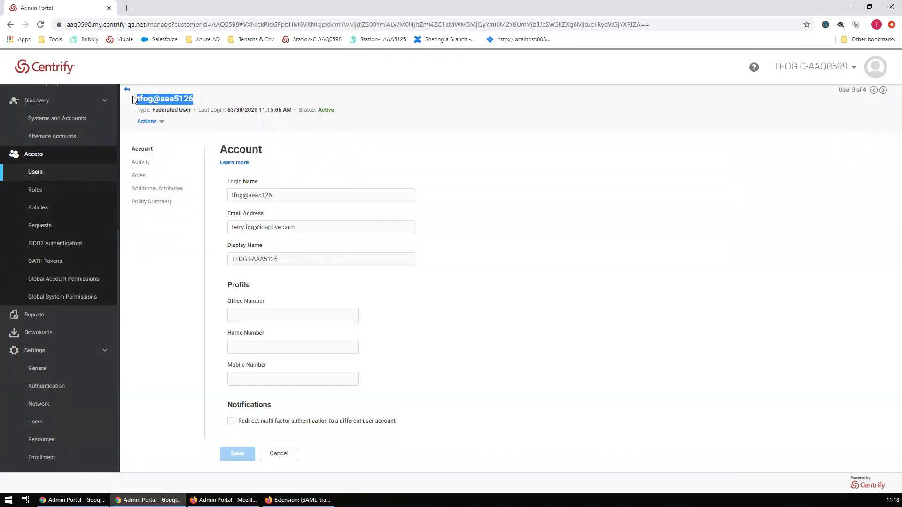
pyautogui.click(276, 97)
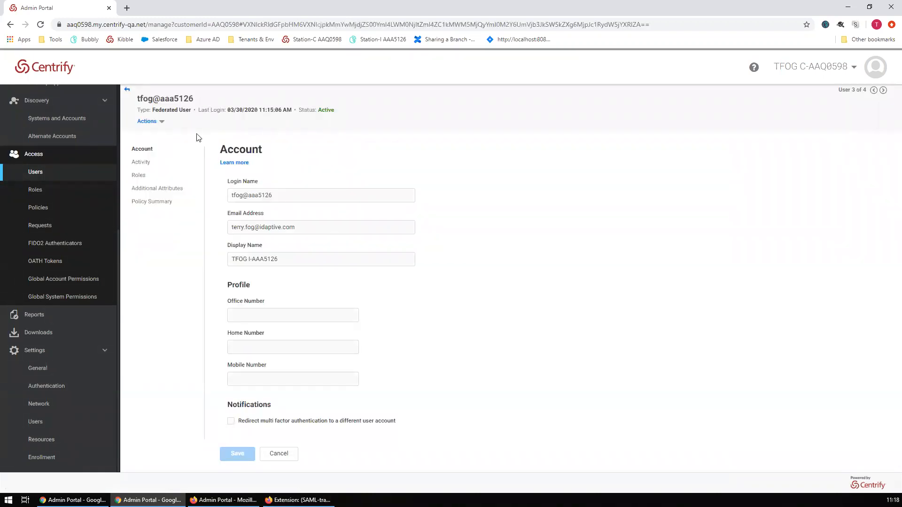
pyautogui.click(35, 172)
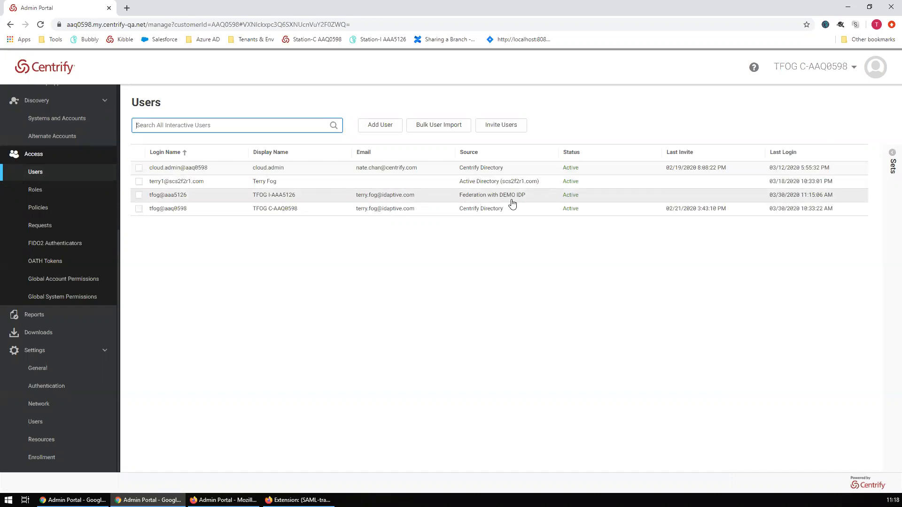
pyautogui.click(284, 198)
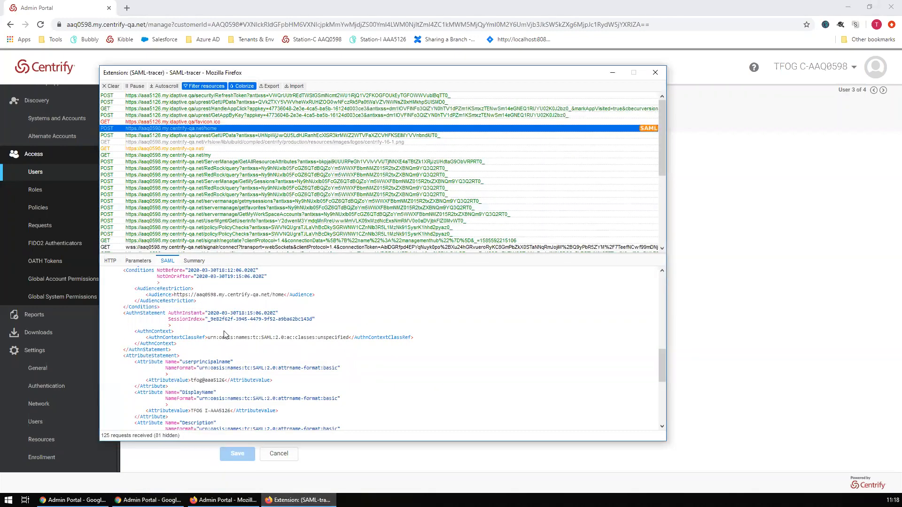
# - Compare the assertion's userprincipalname and other attributes with the account's login name, email and display name
pyautogui.scroll(-4, 303, 368)
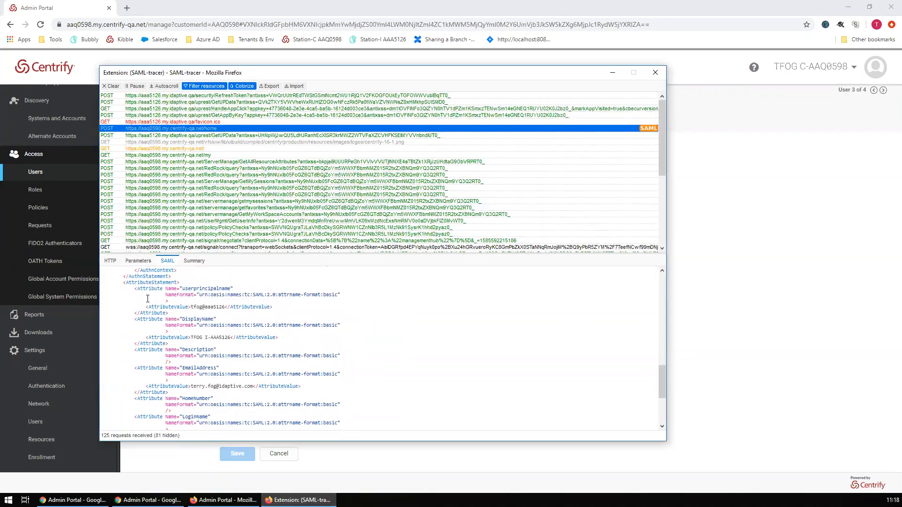
pyautogui.scroll(-2, 180, 337)
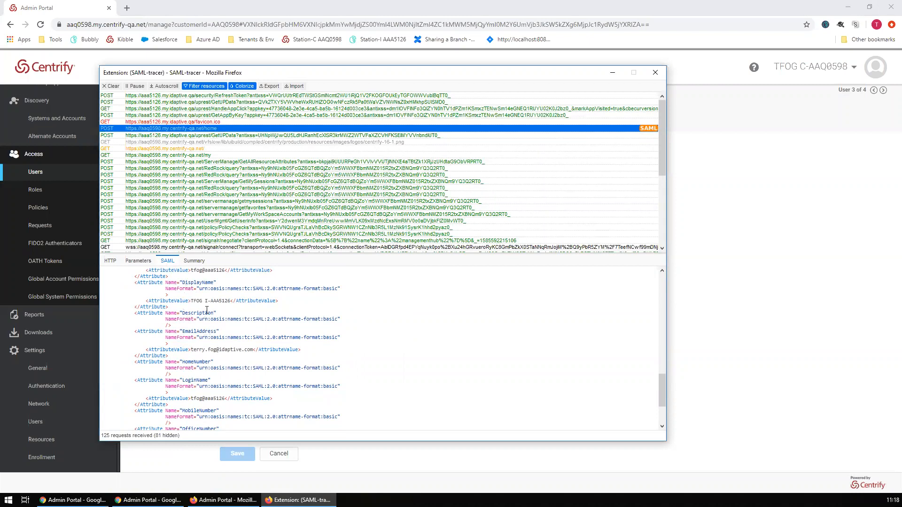
pyautogui.scroll(2, 191, 301)
pyautogui.moveTo(191, 307); pyautogui.dragTo(230, 307)
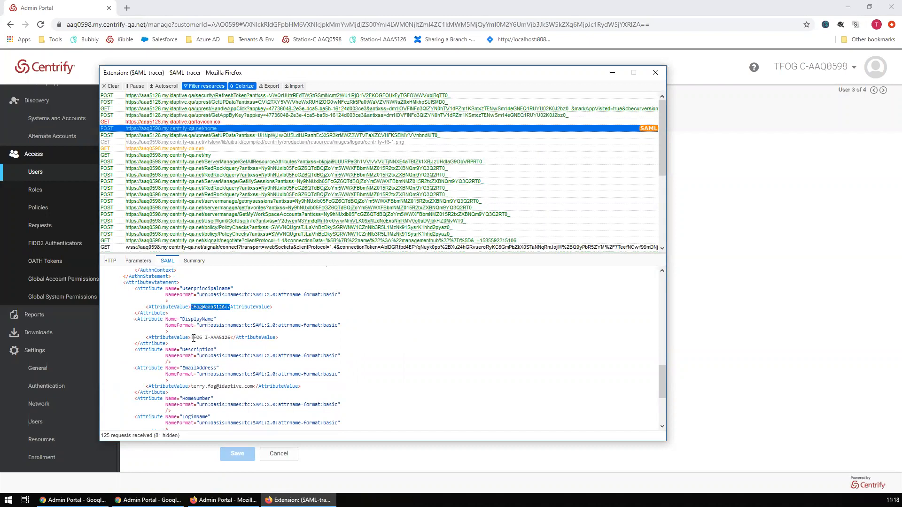
pyautogui.scroll(-2, 246, 343)
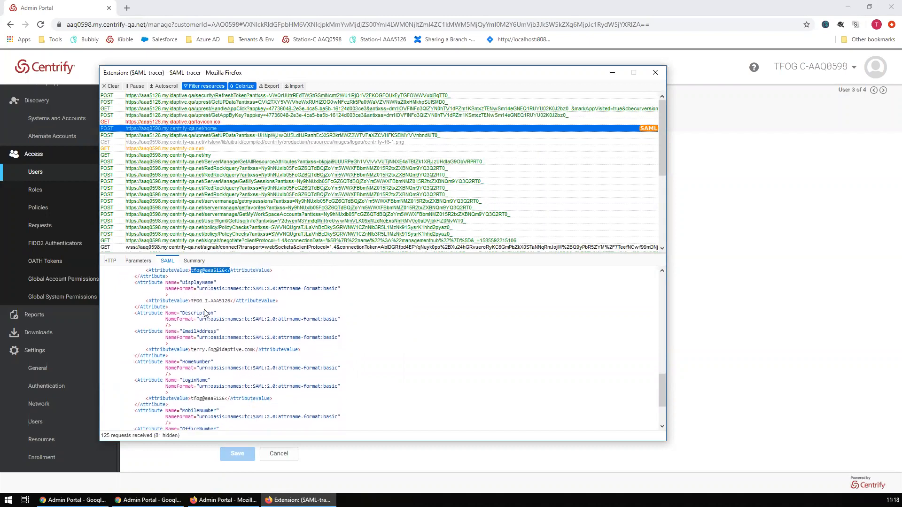
pyautogui.scroll(-2, 205, 350)
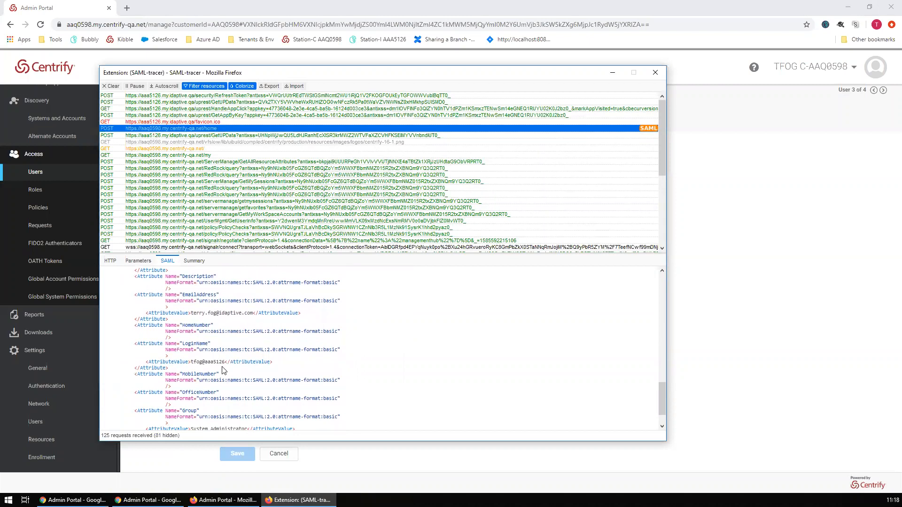
pyautogui.scroll(-2, 224, 371)
pyautogui.scroll(4, 224, 344)
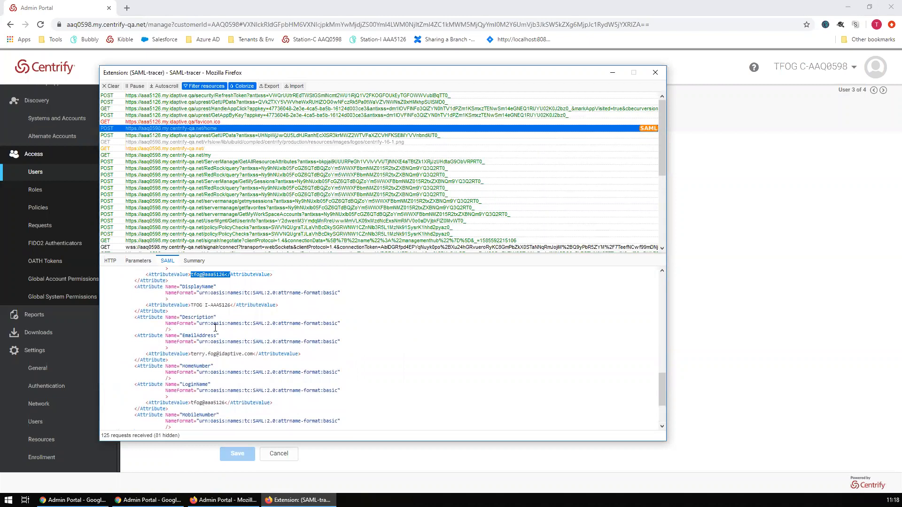
pyautogui.scroll(-4, 218, 336)
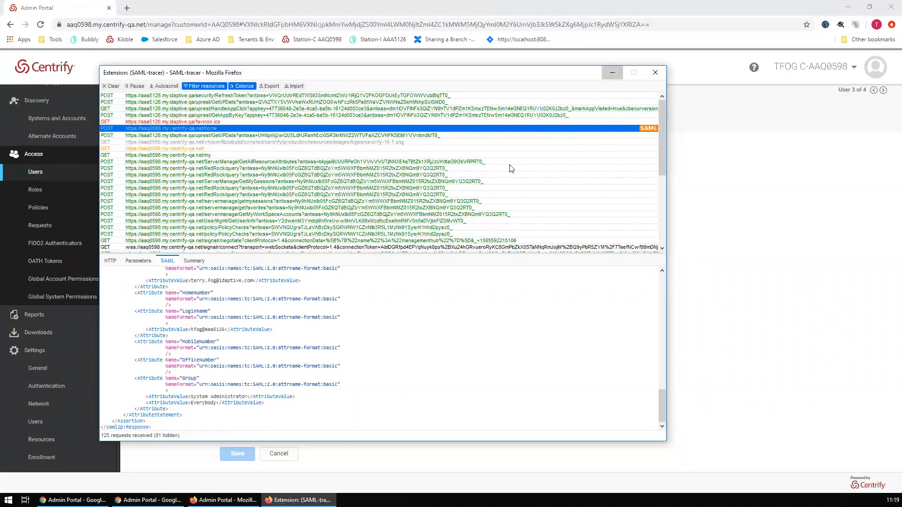
pyautogui.hotkey('alt', 'Tab')
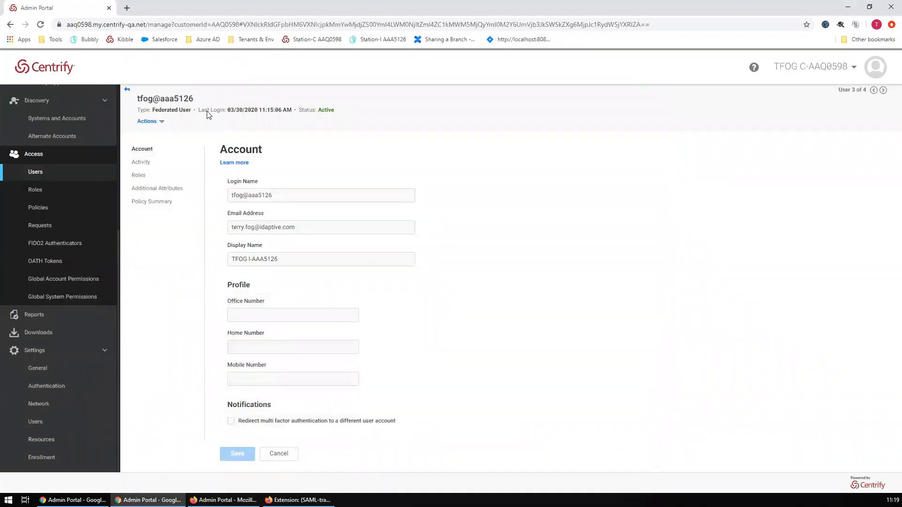
pyautogui.moveTo(200, 98); pyautogui.dragTo(138, 95)
# - Return to the Users list and place the Centrify and Idaptive portals side by side
pyautogui.click(489, 306)
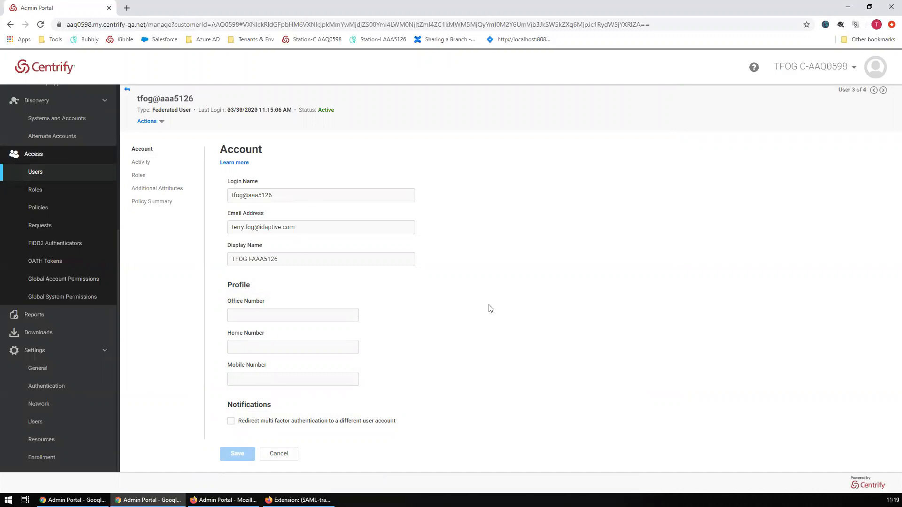
pyautogui.click(52, 173)
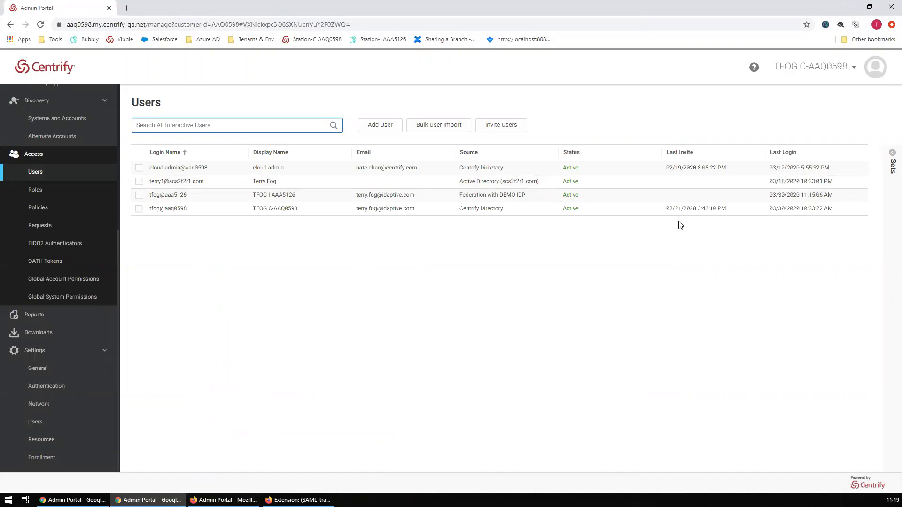
pyautogui.press('super+Down')
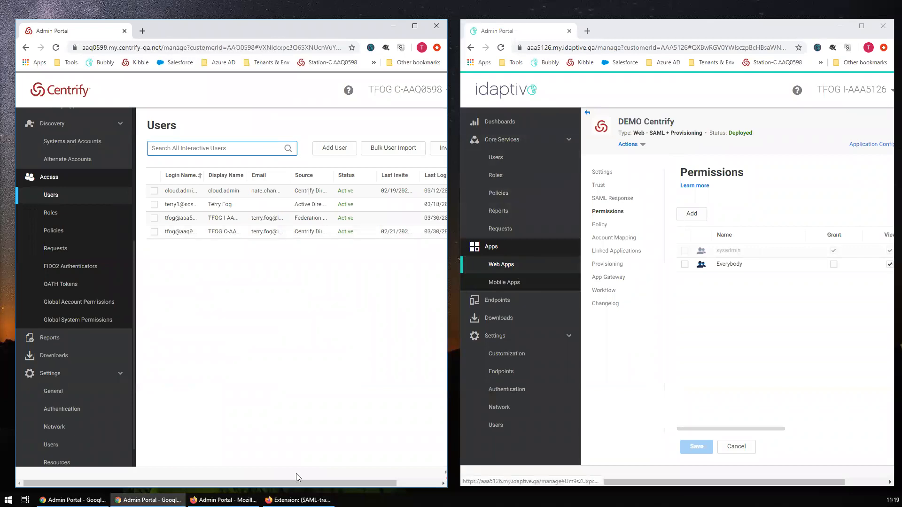
# - Bring SAML-tracer back, review its captured requests, and close it
pyautogui.click(298, 500)
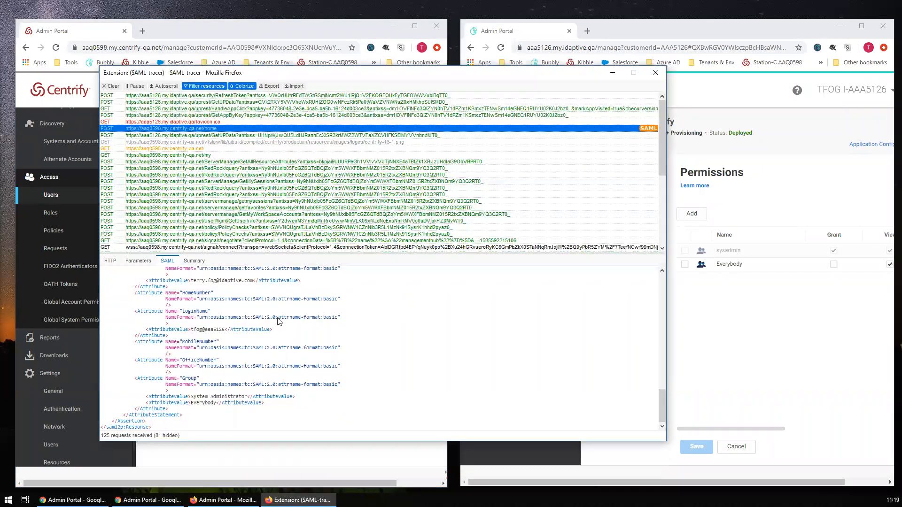
pyautogui.scroll(2, 275, 356)
pyautogui.scroll(2, 212, 317)
pyautogui.click(284, 32)
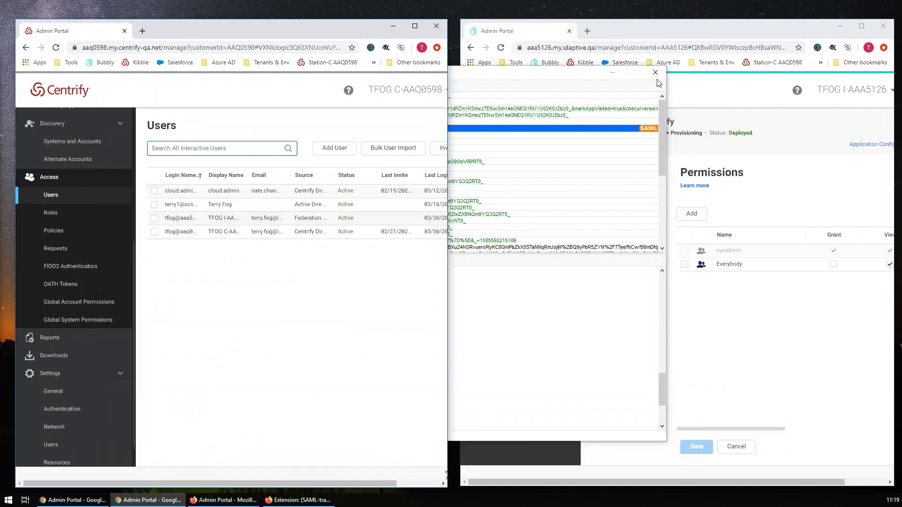
pyautogui.click(557, 77)
pyautogui.click(654, 73)
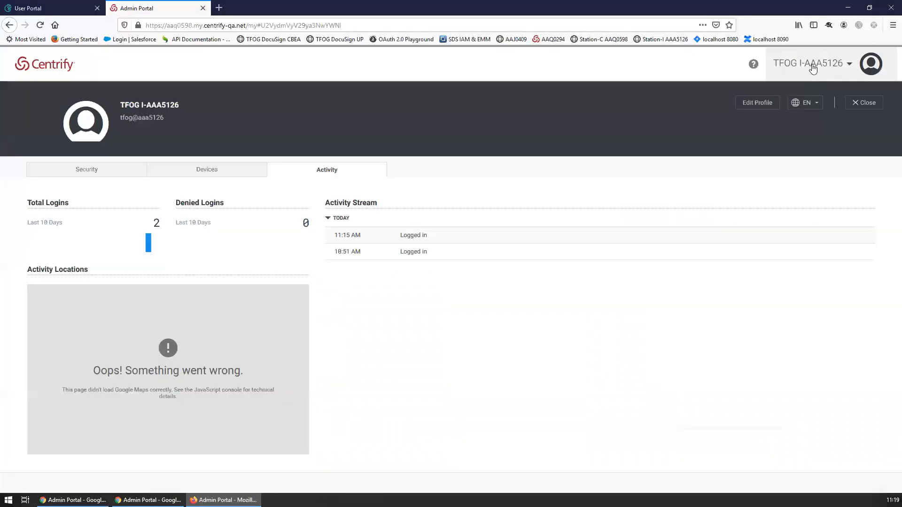
# - Sign out of the Centrify portal and bring the admin portal windows forward
pyautogui.click(813, 67)
pyautogui.click(856, 180)
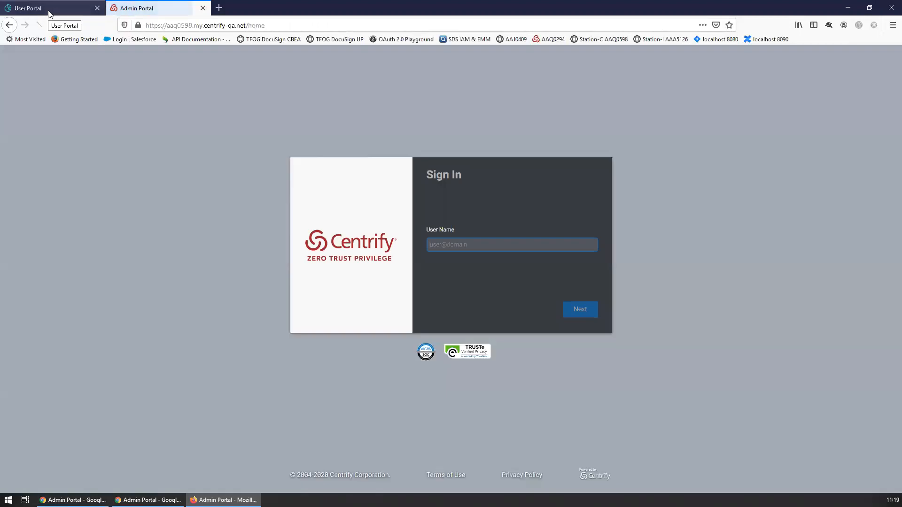
pyautogui.click(49, 13)
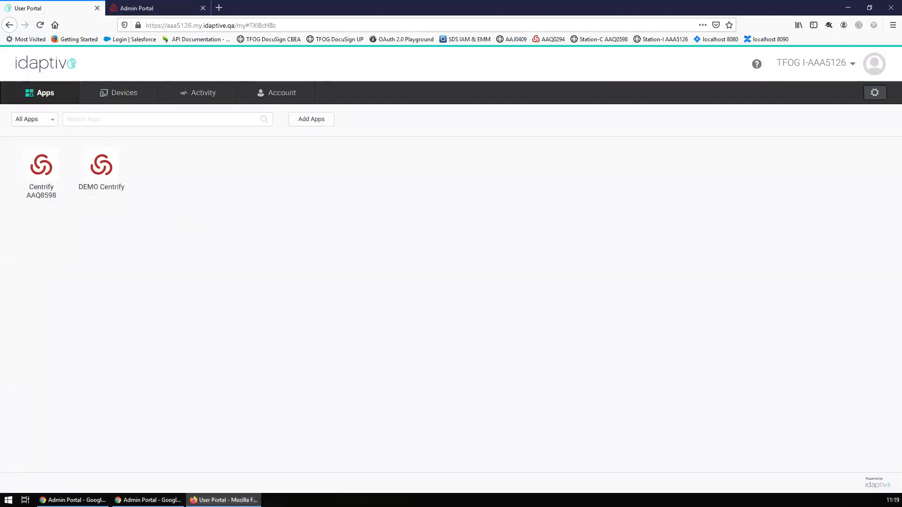
pyautogui.click(74, 500)
pyautogui.click(148, 500)
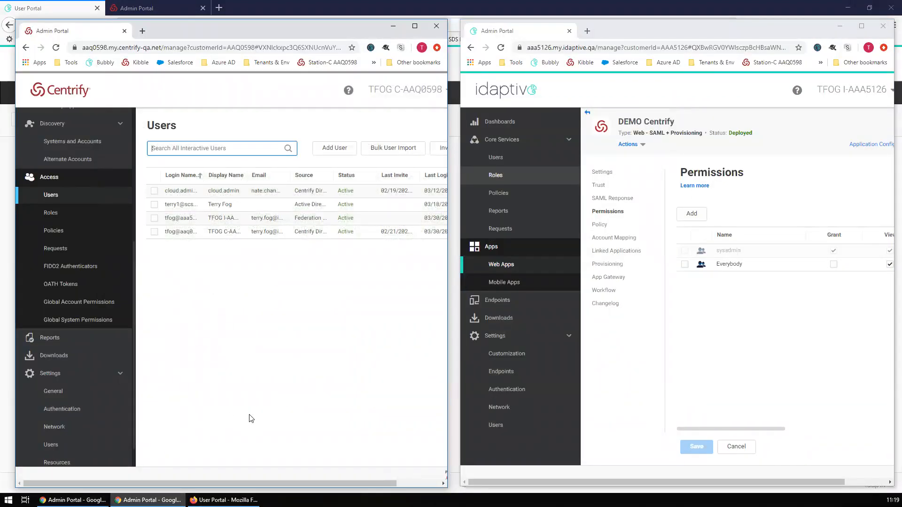
pyautogui.click(224, 500)
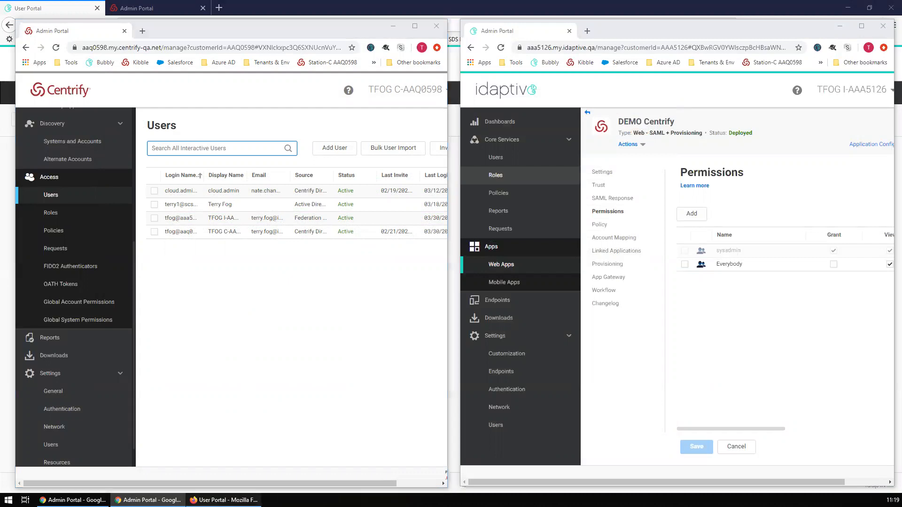
# - Sign out of the Idaptive User Portal, move the Centrify tab first, and close the Idaptive tab
pyautogui.click(829, 68)
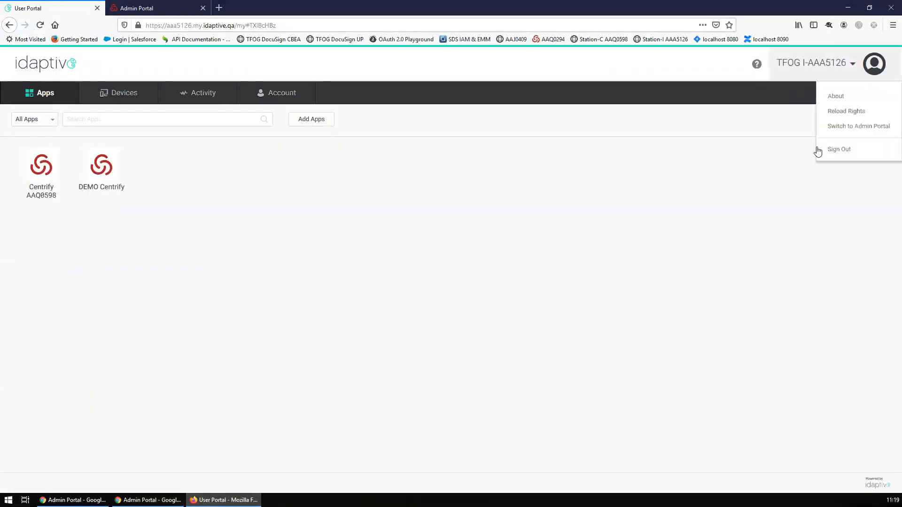
pyautogui.click(819, 148)
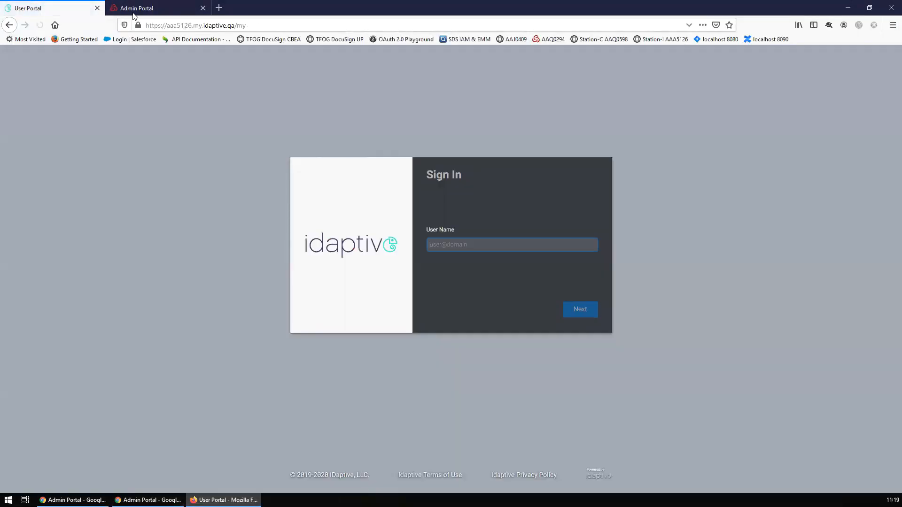
pyautogui.click(136, 11)
pyautogui.click(68, 9)
pyautogui.click(127, 6)
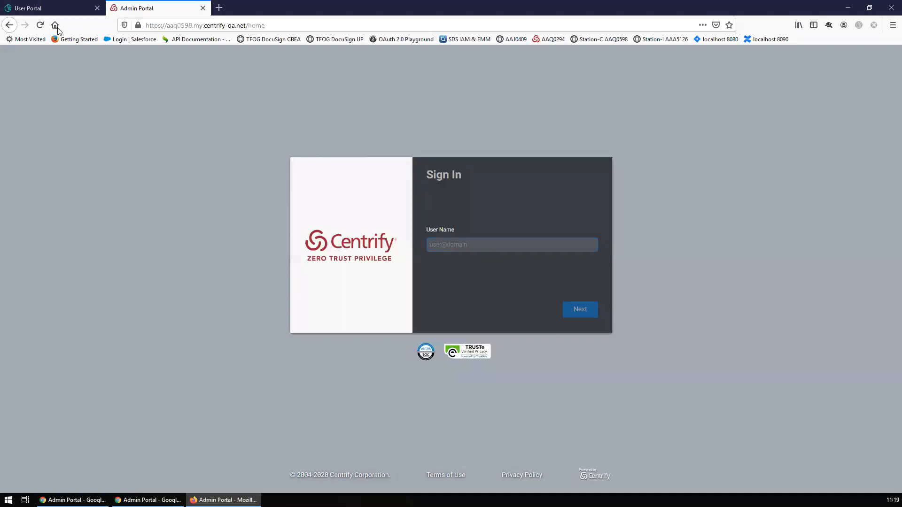
pyautogui.moveTo(187, 4); pyautogui.dragTo(76, 21)
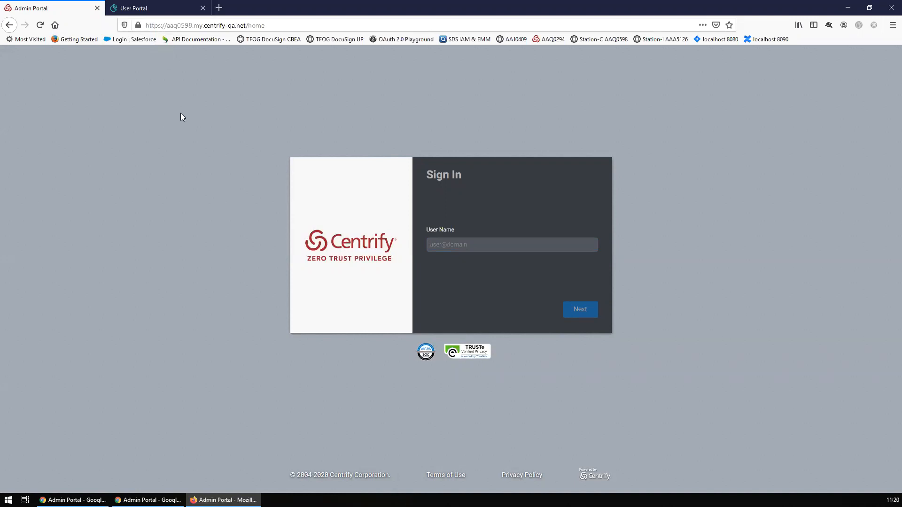
pyautogui.click(203, 8)
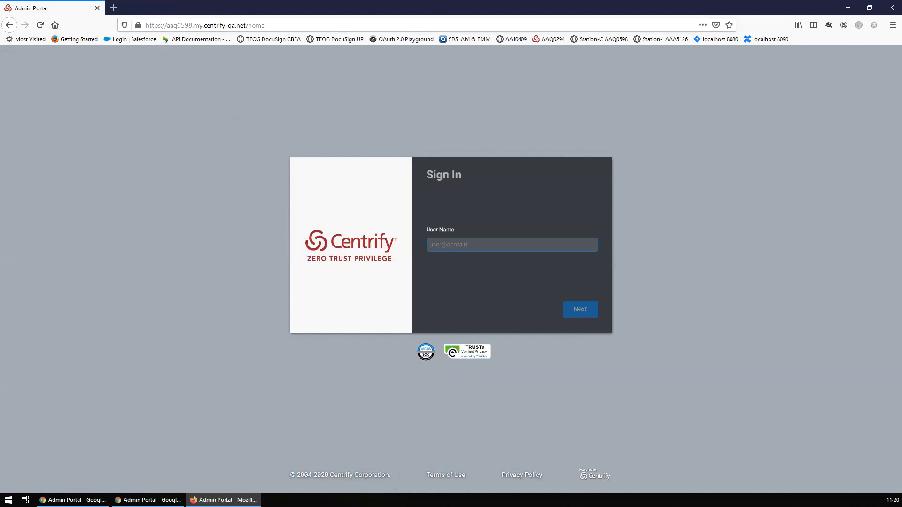
pyautogui.click(88, 501)
# - Open the DEMO IDP partner under Settings > Users > Partner Management and check its demoidp federation domain
pyautogui.click(151, 500)
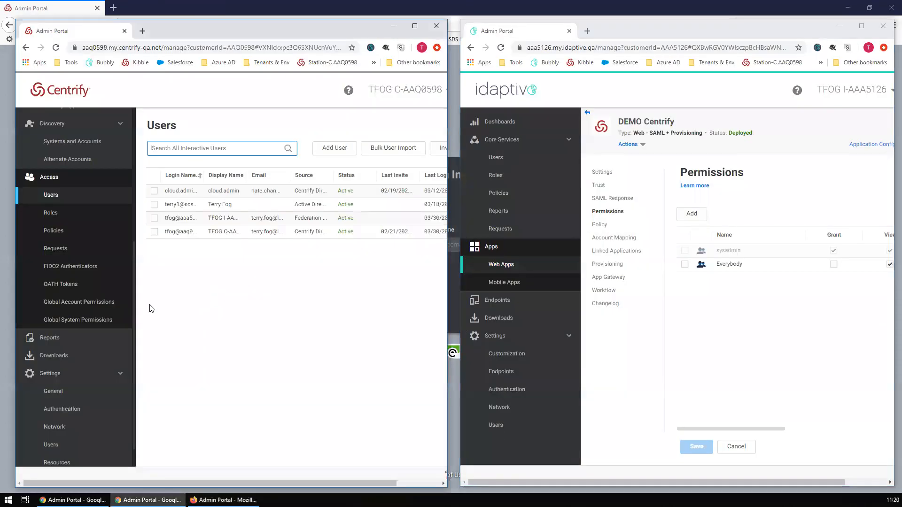
pyautogui.scroll(-1, 70, 392)
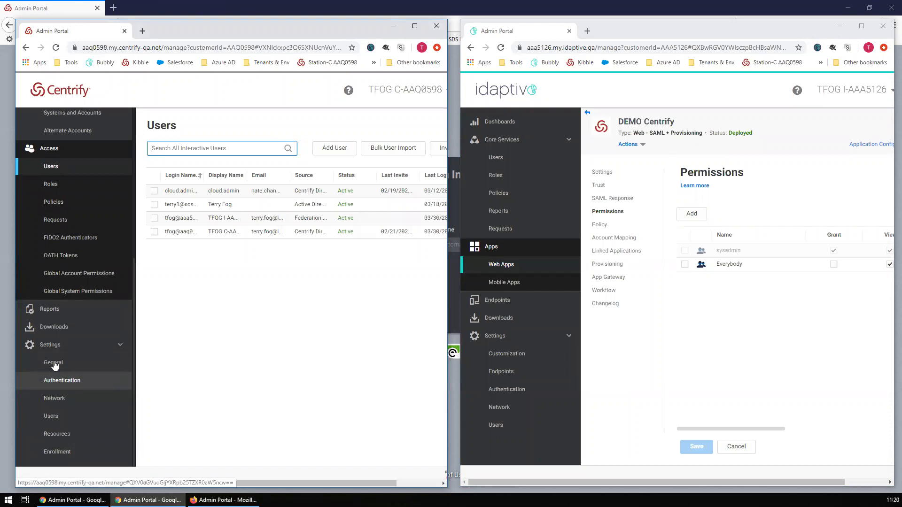
pyautogui.click(56, 421)
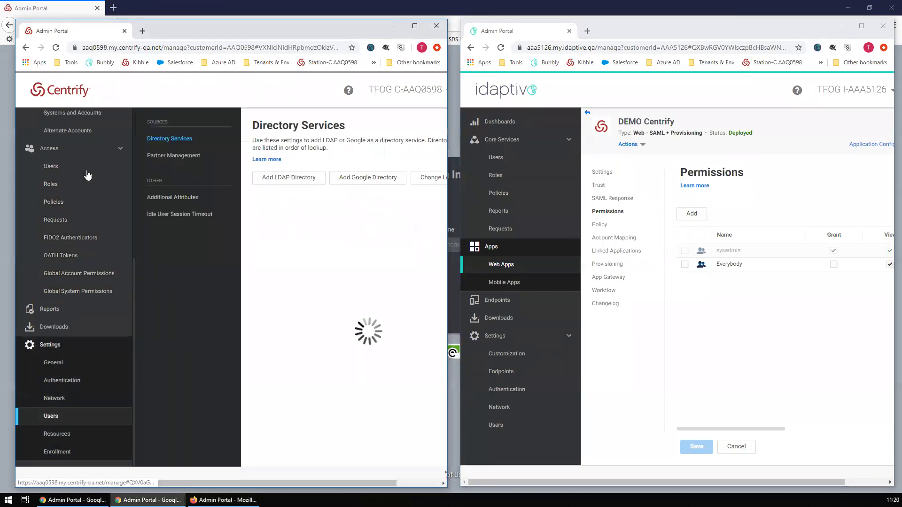
pyautogui.click(190, 156)
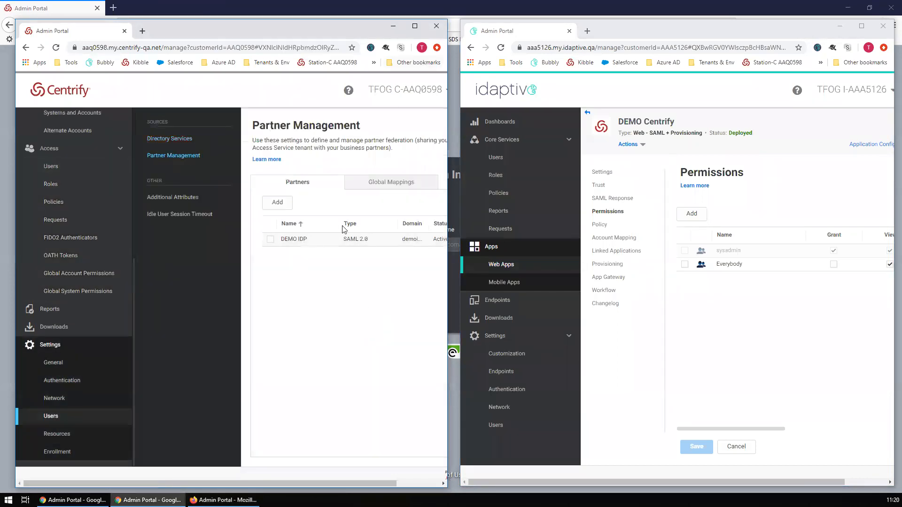
pyautogui.click(419, 27)
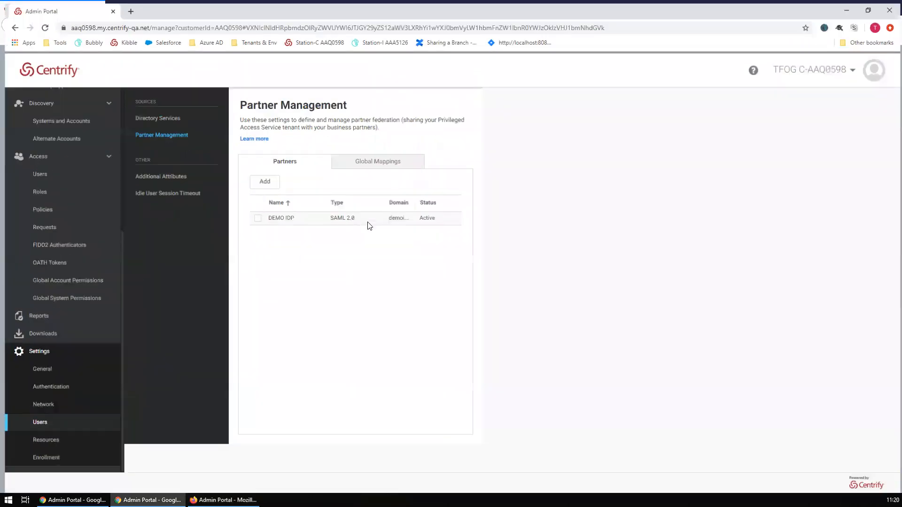
pyautogui.click(279, 211)
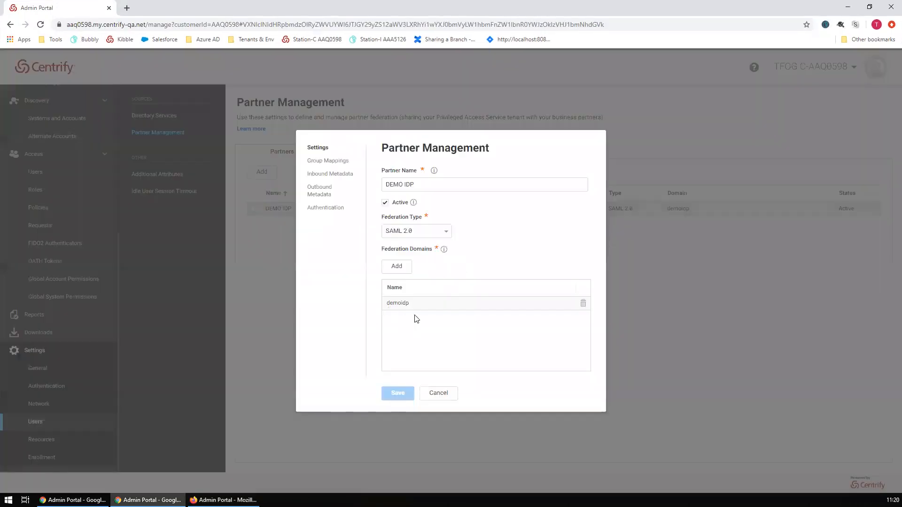
pyautogui.click(403, 267)
pyautogui.click(476, 355)
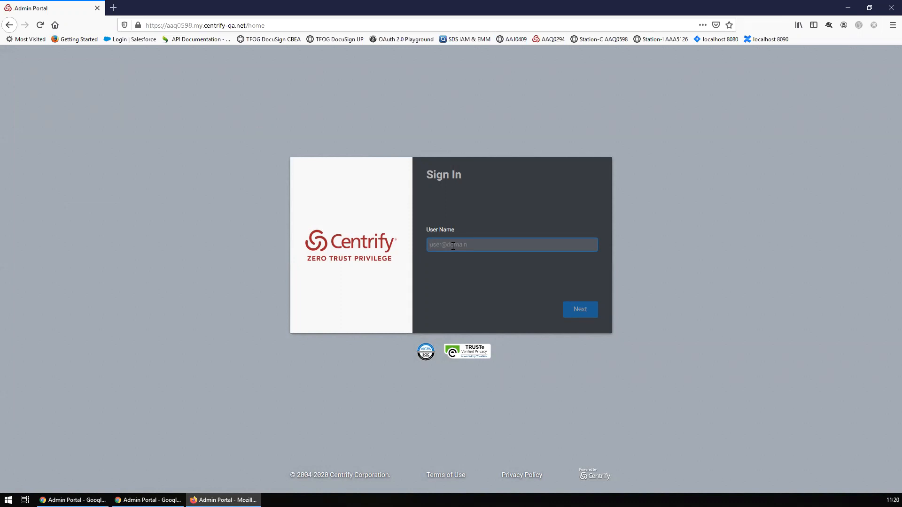
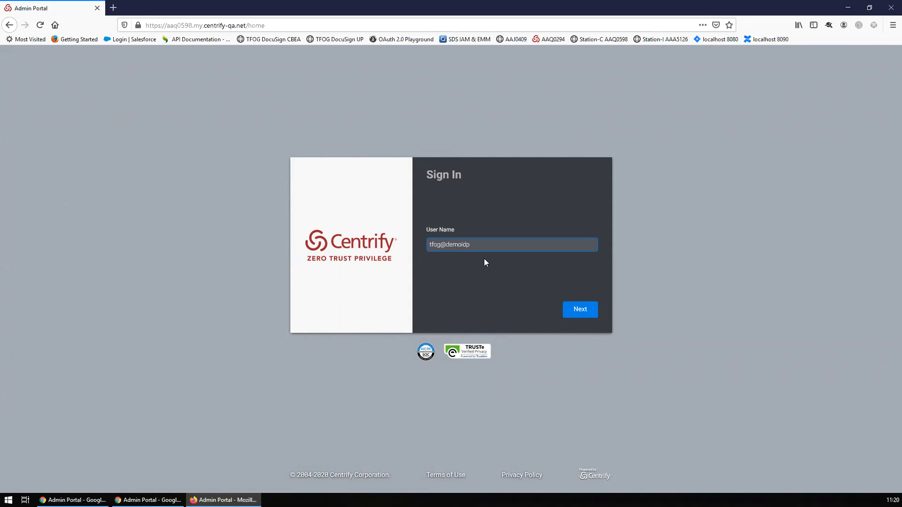
# - Submit the demoidp federation-domain user name on Centrify sign-in while SAML-tracer captures the traffic
pyautogui.click(829, 25)
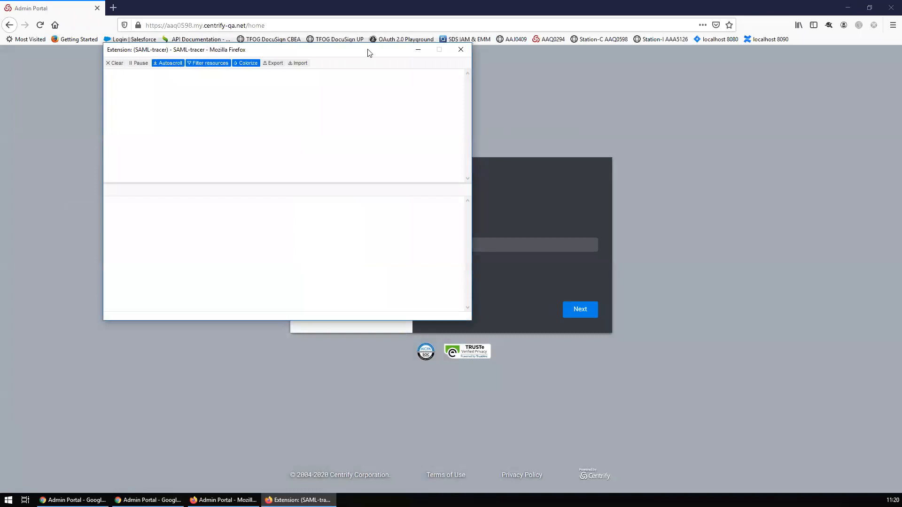
pyautogui.click(403, 3)
pyautogui.click(580, 309)
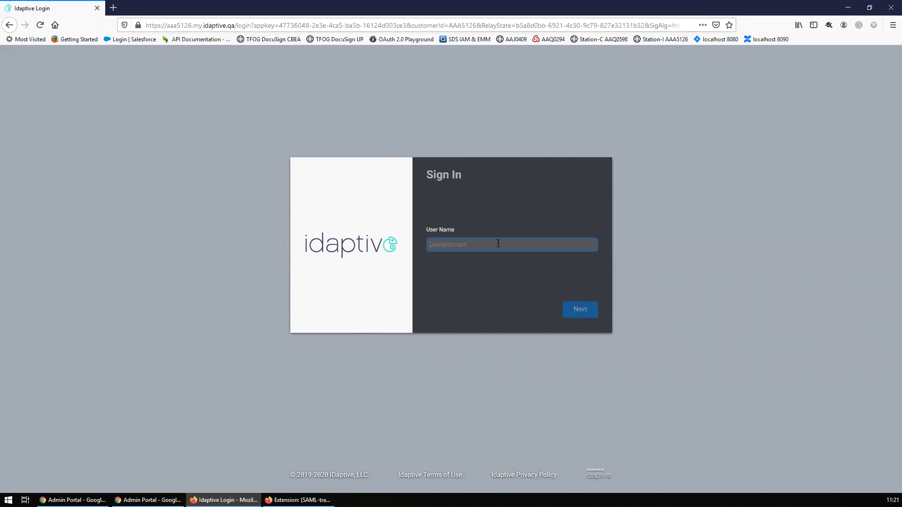
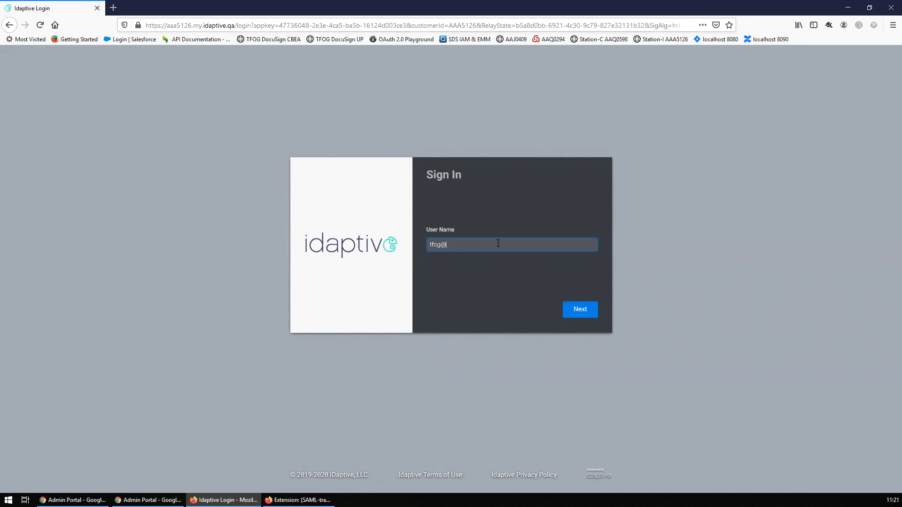
# - Authenticate at Idaptive with the Idaptive user name, password and security question answer
pyautogui.press('Return')
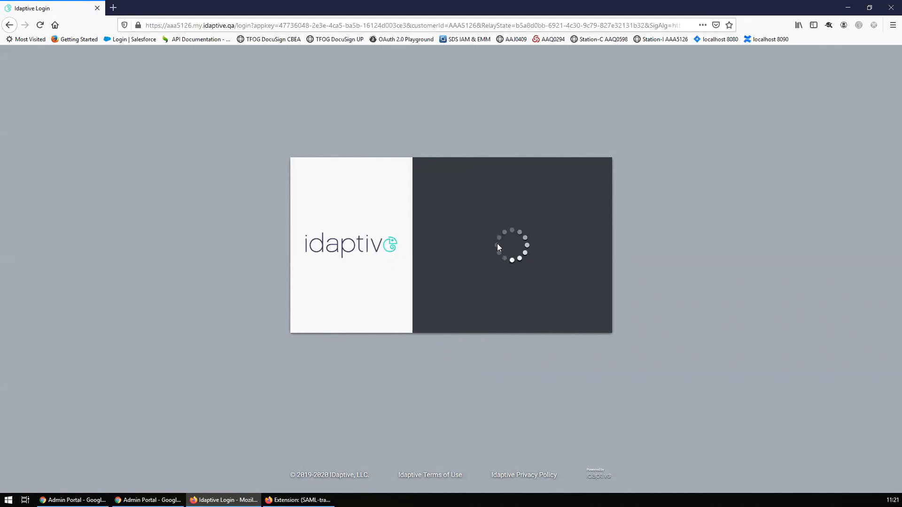
pyautogui.write('********')
pyautogui.press('Tab')
pyautogui.press('Tab')
pyautogui.write('******')
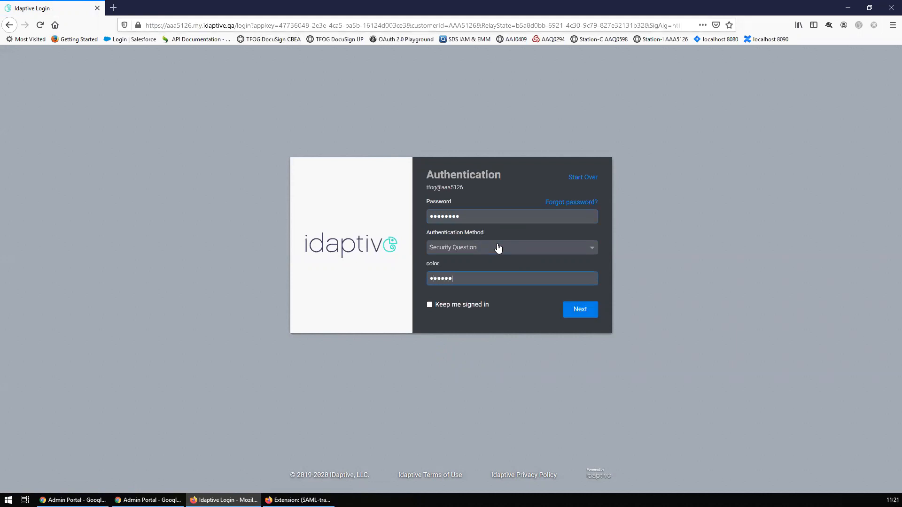
pyautogui.press('Return')
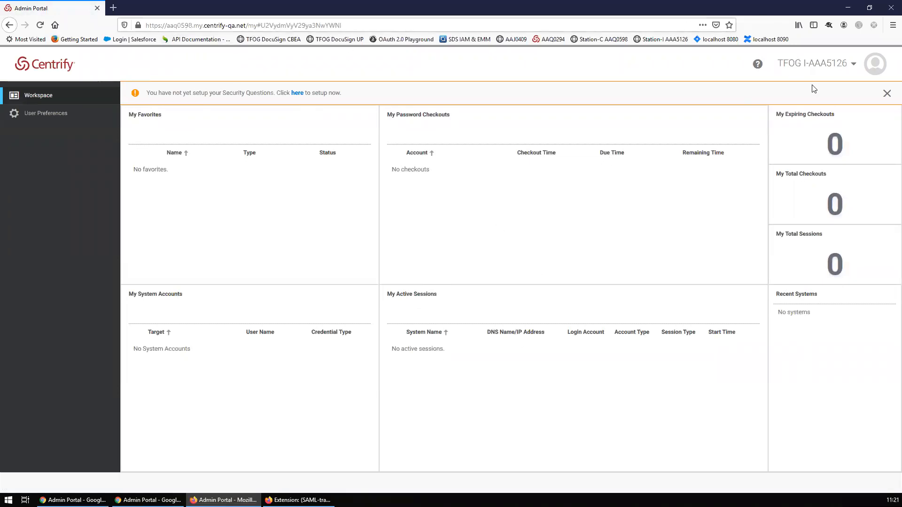
# - View the signed-in user's profile and highlight the federated login name
pyautogui.click(793, 74)
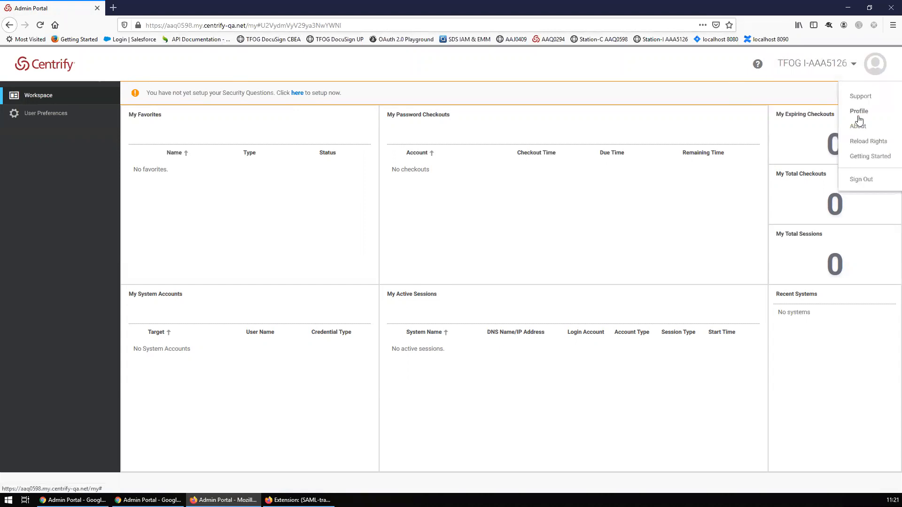
pyautogui.click(852, 111)
pyautogui.moveTo(164, 119); pyautogui.dragTo(120, 120)
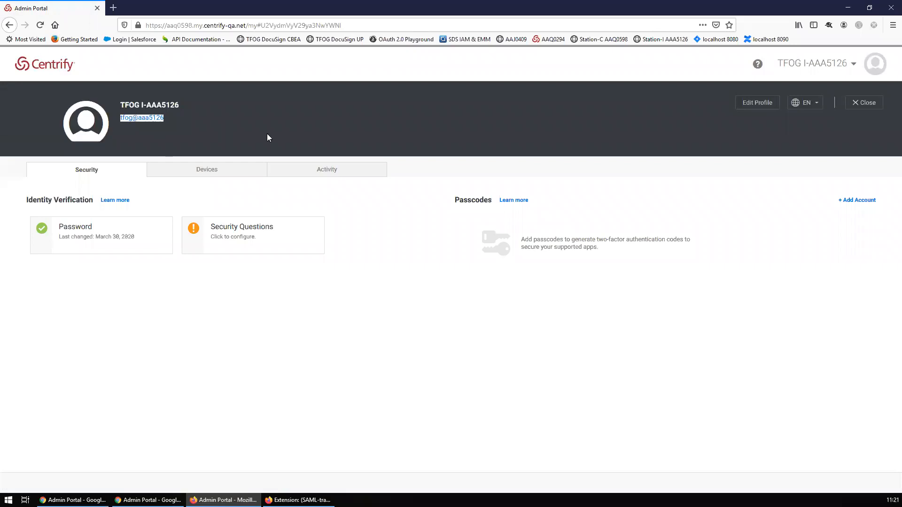
pyautogui.click(437, 74)
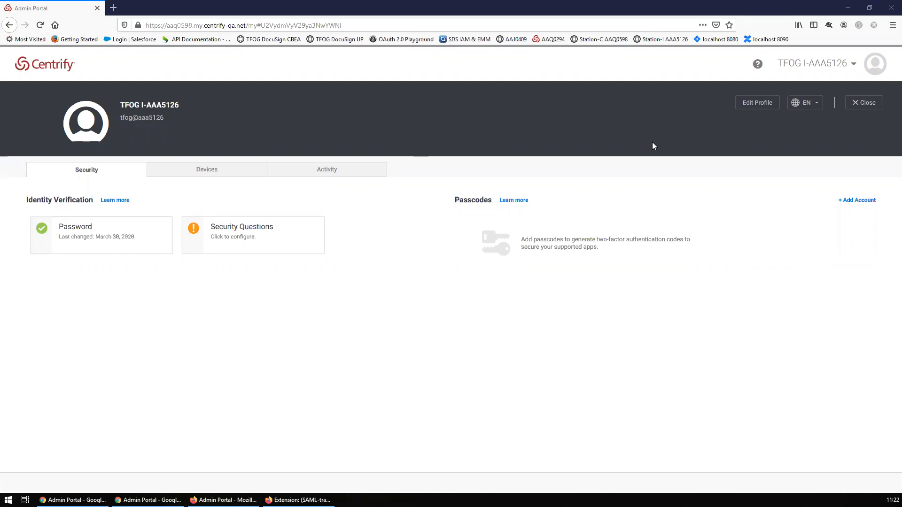
# - Sign out of the Centrify User Portal from the user account menu
pyautogui.click(809, 70)
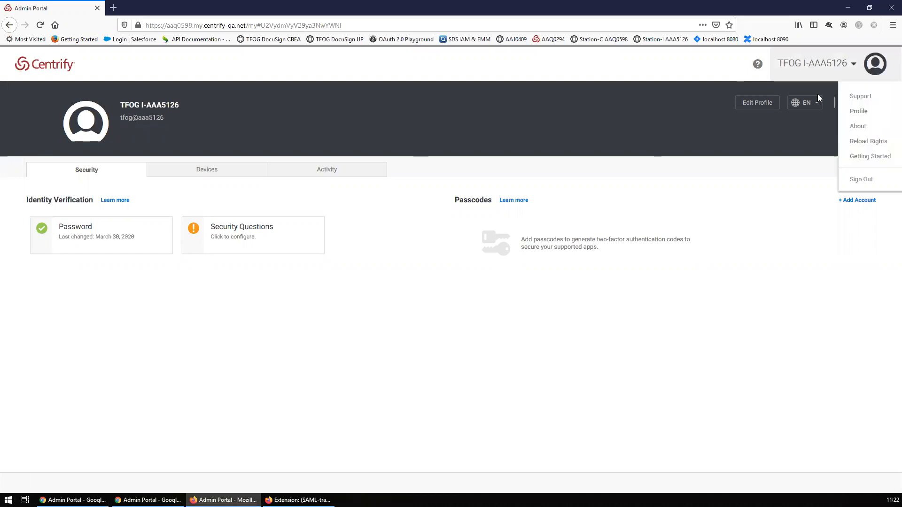
pyautogui.click(581, 75)
pyautogui.moveTo(72, 500)
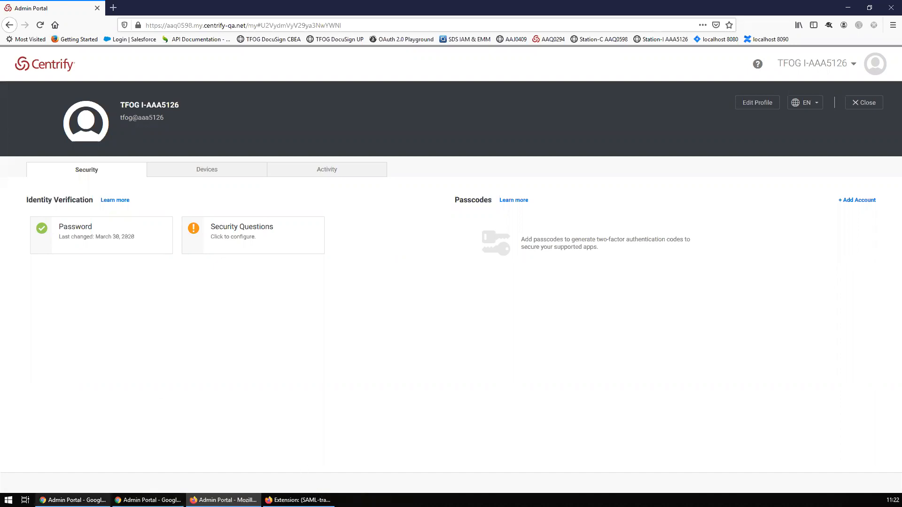
pyautogui.click(822, 68)
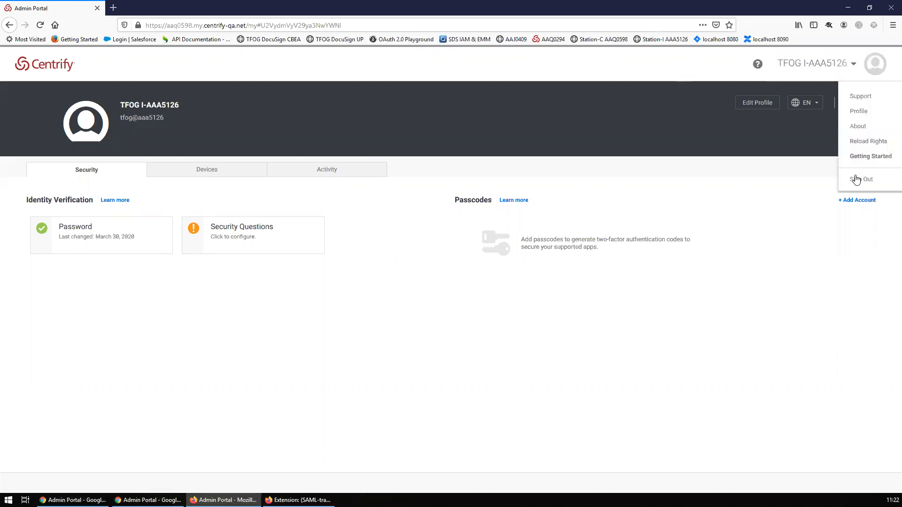
pyautogui.click(855, 177)
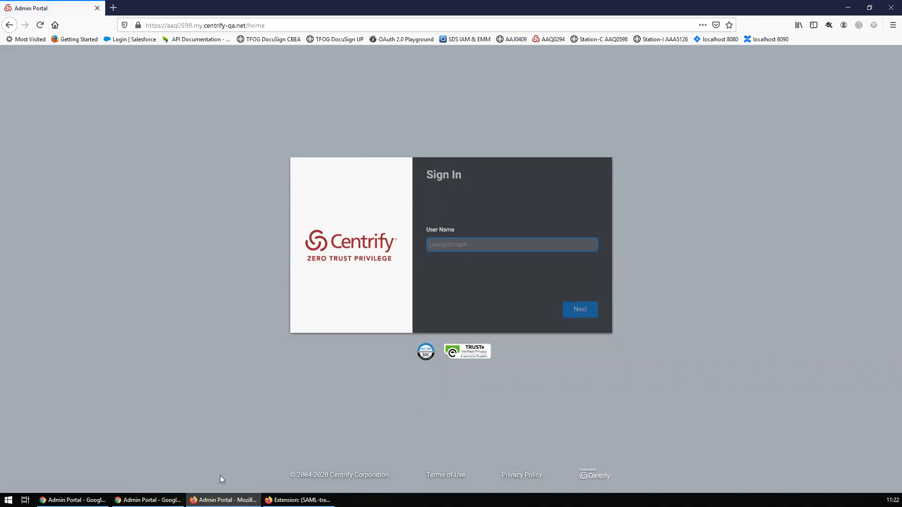
# - Maximize the Idaptive Admin Portal and show the DEMO Centrify app's Trust settings
pyautogui.click(146, 499)
pyautogui.click(80, 499)
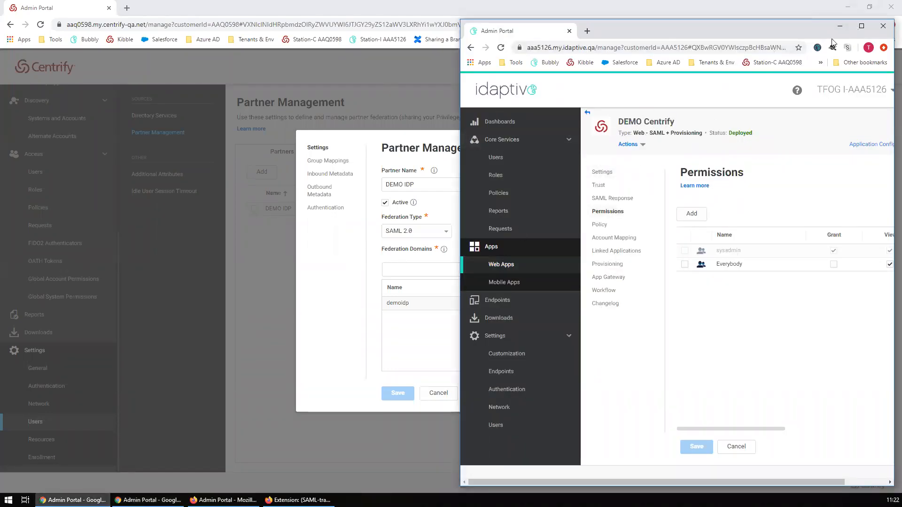
pyautogui.click(861, 26)
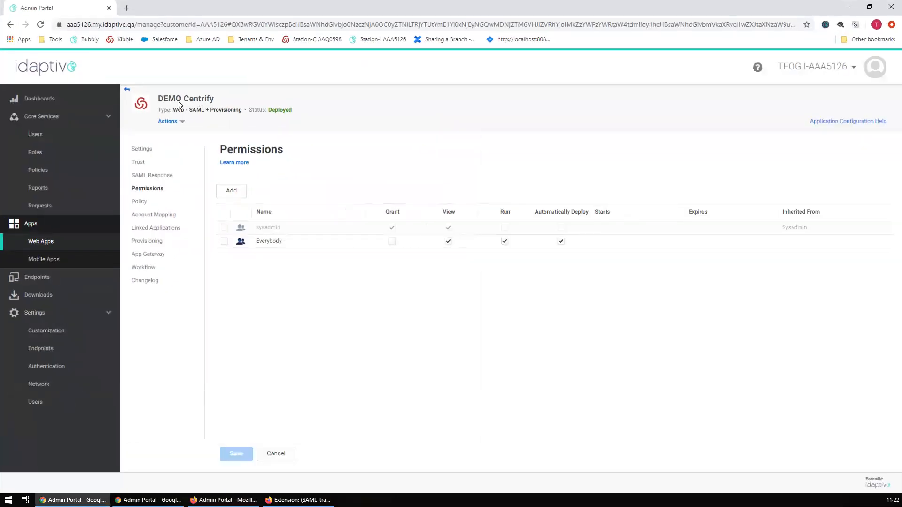
pyautogui.click(140, 161)
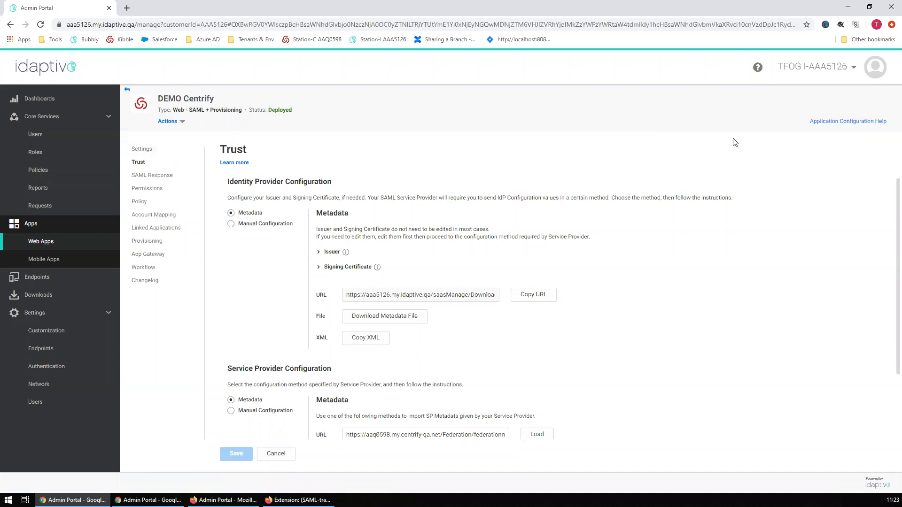
# - Place Idaptive and Centrify windows side by side and close the DEMO IDP partner dialog
pyautogui.click(872, 12)
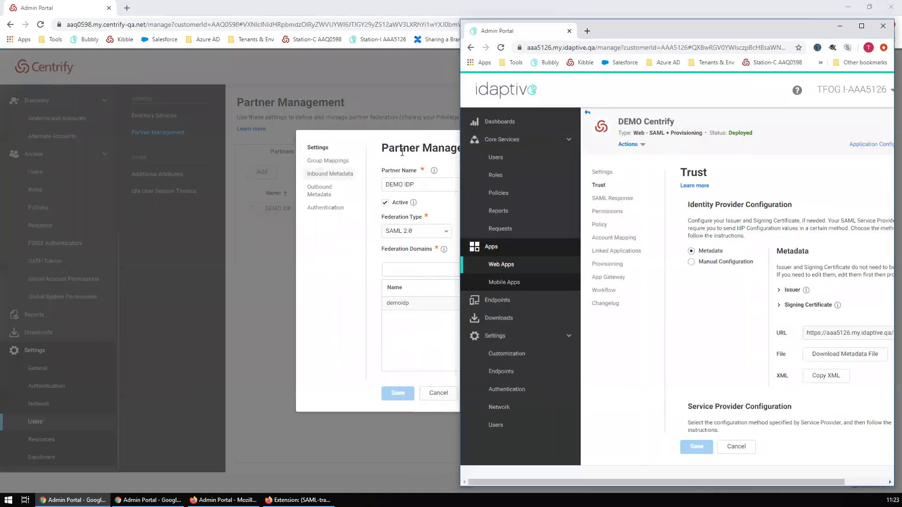
pyautogui.doubleClick(417, 6)
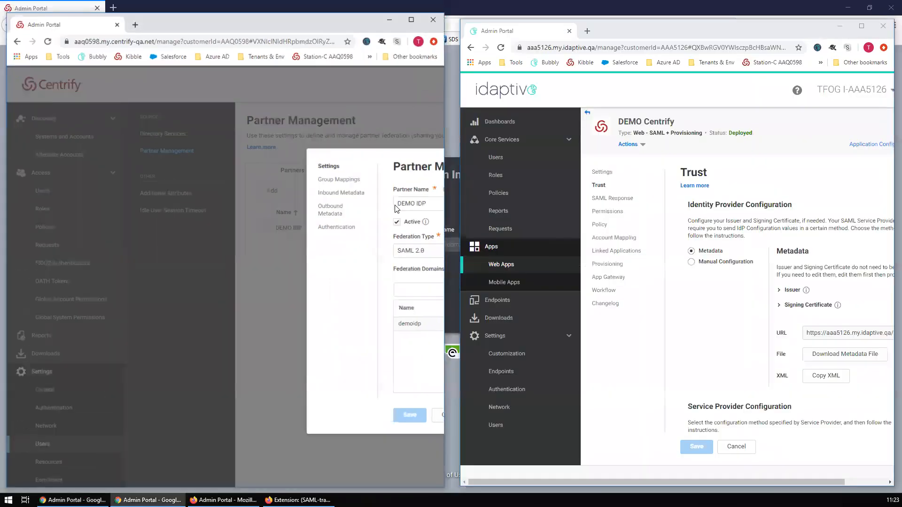
pyautogui.click(219, 401)
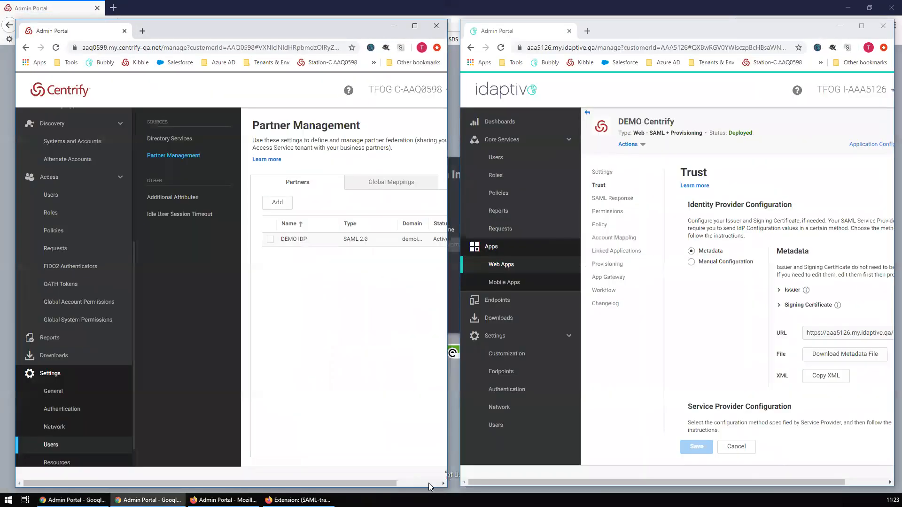
pyautogui.click(429, 483)
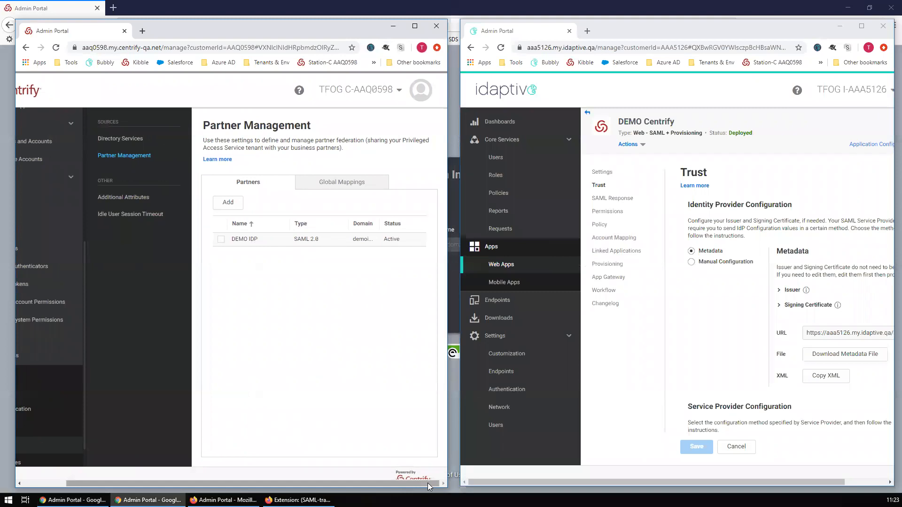
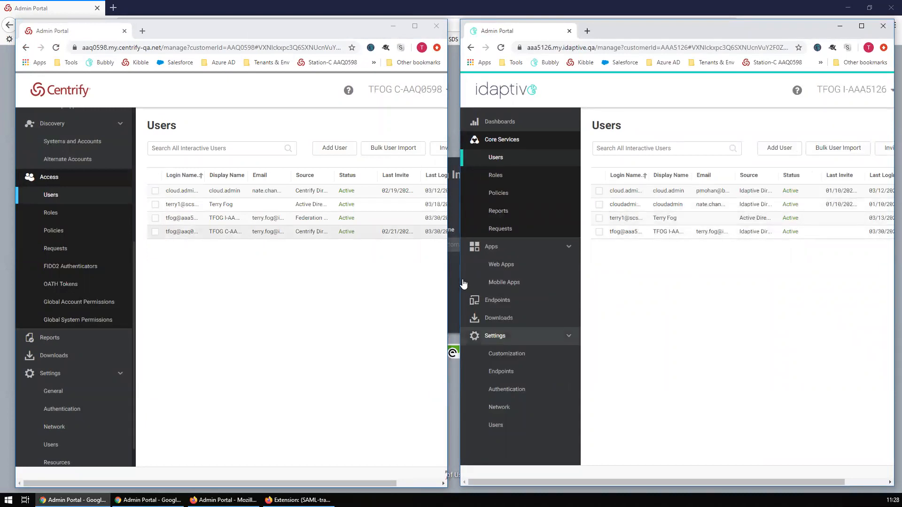
# - Bring the left Centrify portal window, showing its Users list, to the front
pyautogui.click(251, 309)
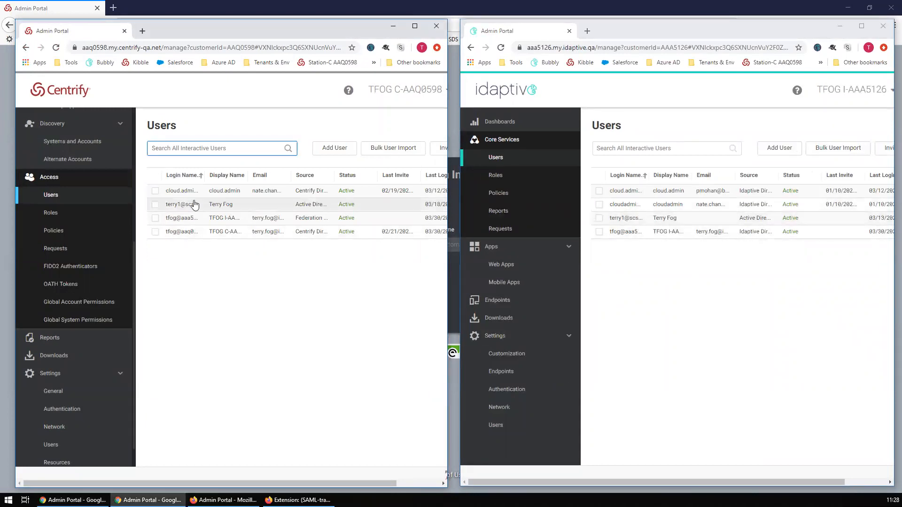
# - Maximize the Centrify window and open DEMO IDP under Settings > Users > Partner Management
pyautogui.doubleClick(317, 37)
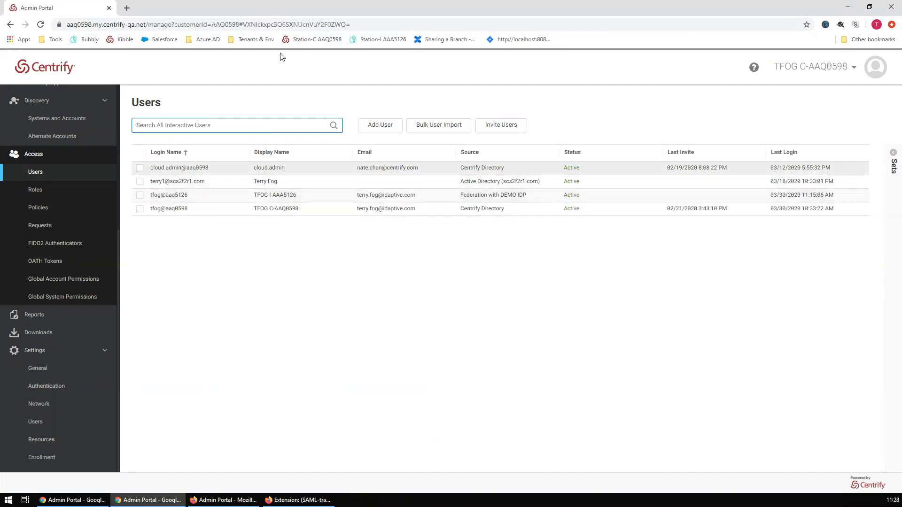
pyautogui.click(41, 424)
pyautogui.click(150, 136)
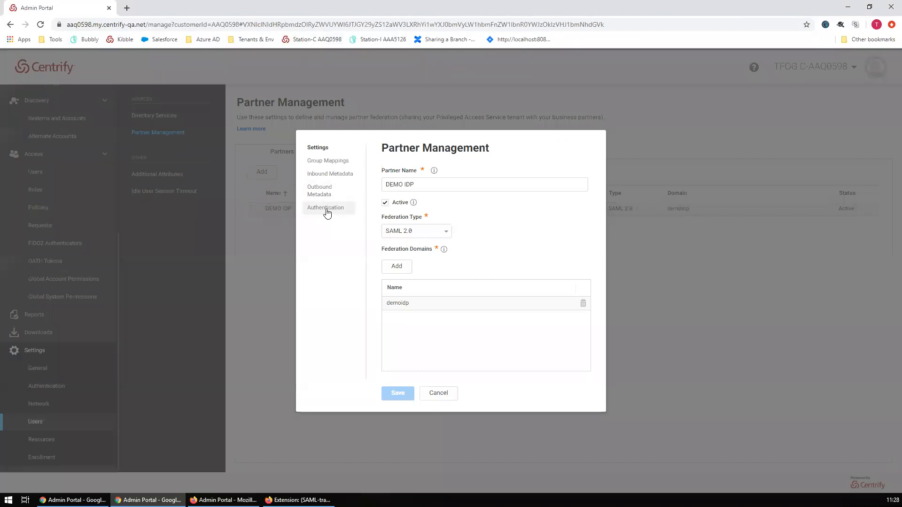
# - Set DEMO IDP's directory-user mapping to Required, matching the federated UserPrincipalName attribute
pyautogui.click(324, 214)
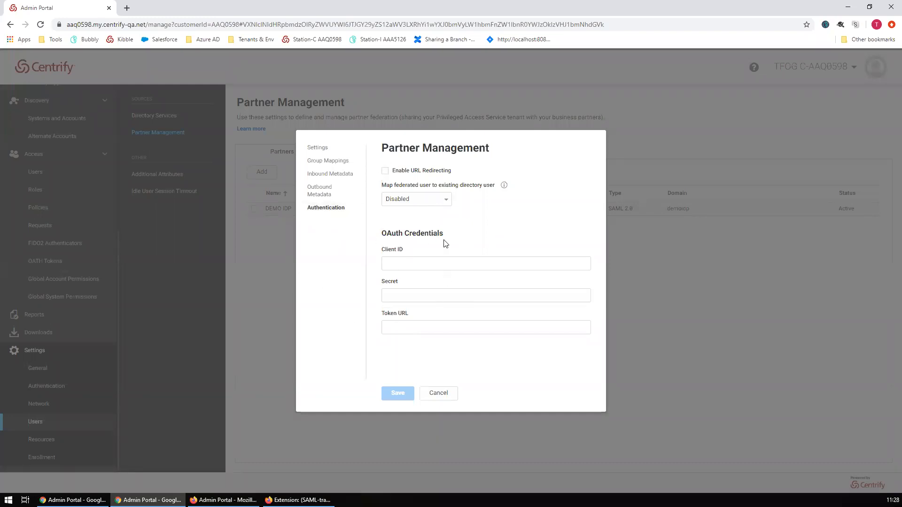
pyautogui.click(446, 206)
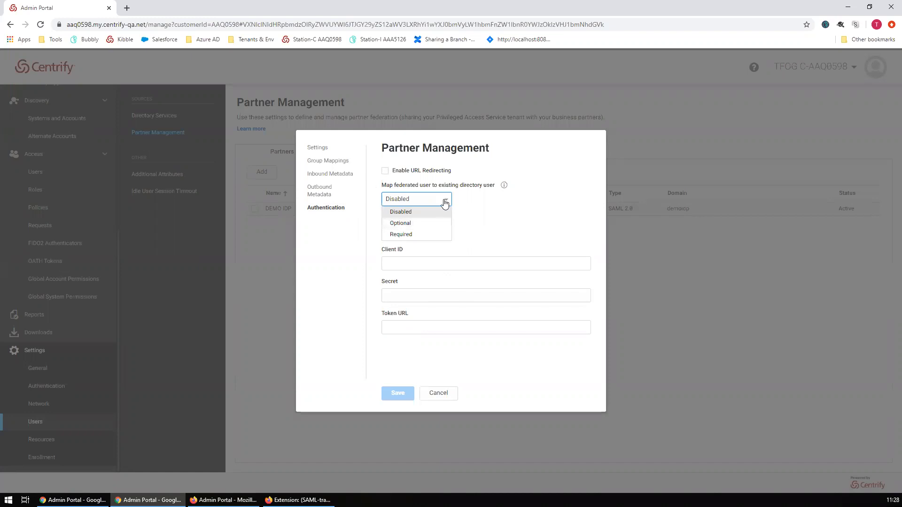
pyautogui.click(432, 234)
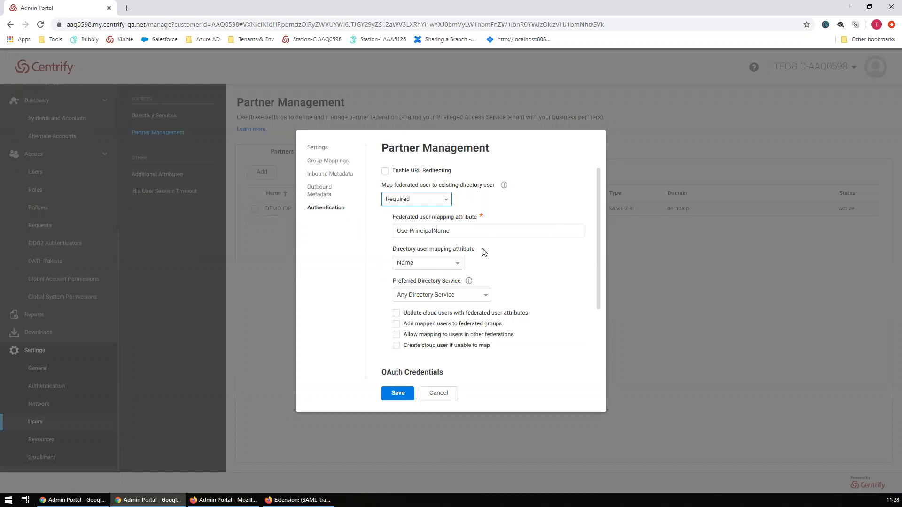
pyautogui.moveTo(465, 233); pyautogui.dragTo(397, 238)
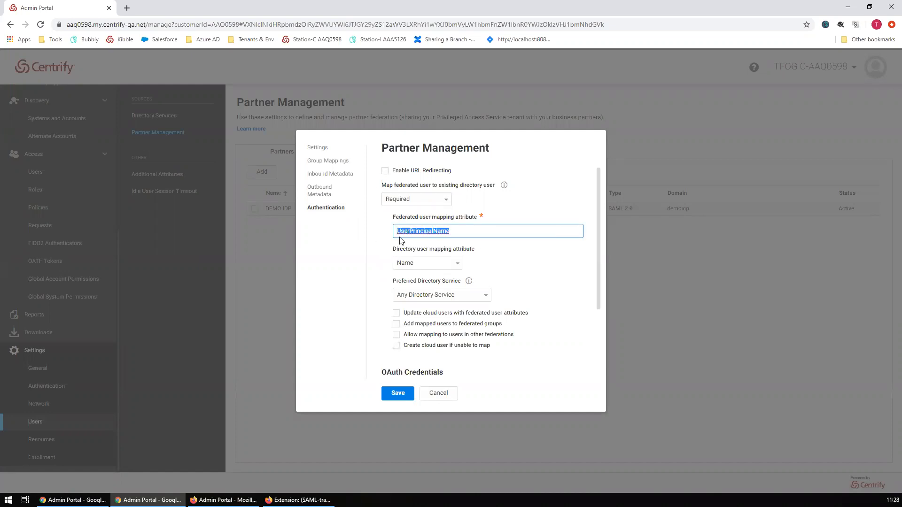
pyautogui.click(512, 245)
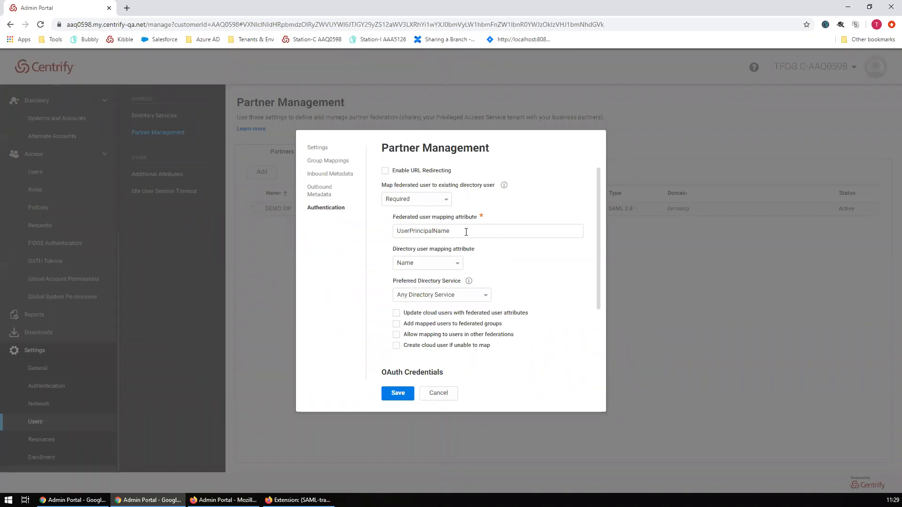
pyautogui.moveTo(466, 231); pyautogui.dragTo(388, 231)
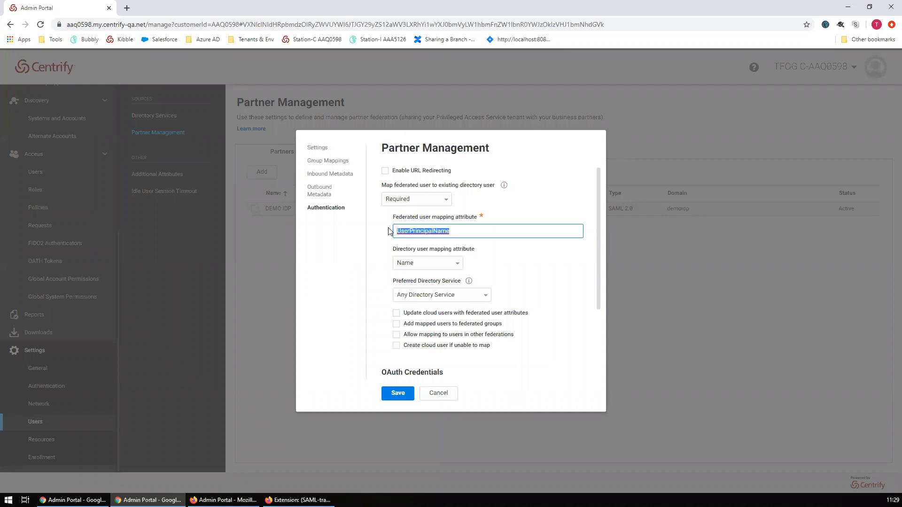
pyautogui.click(482, 232)
# - Leave the directory mapping attribute at Name and open the Preferred Directory Service choices
pyautogui.click(458, 266)
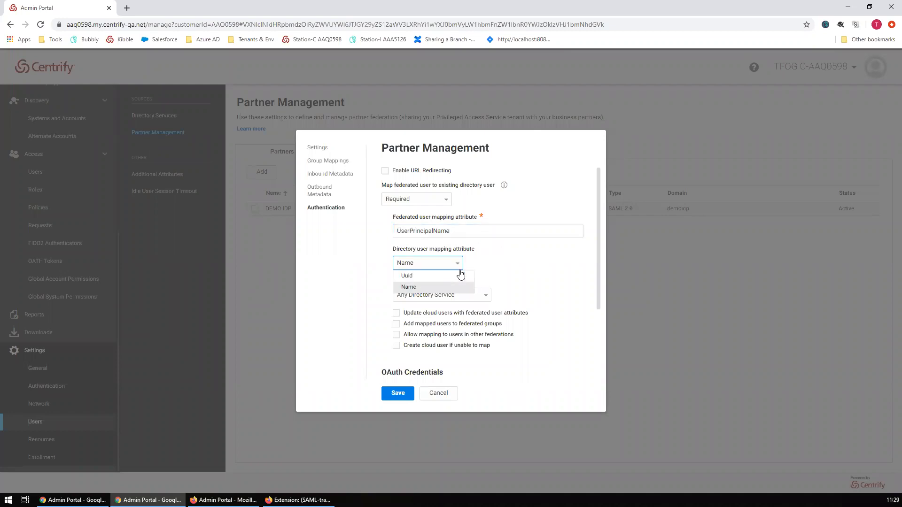
pyautogui.click(455, 233)
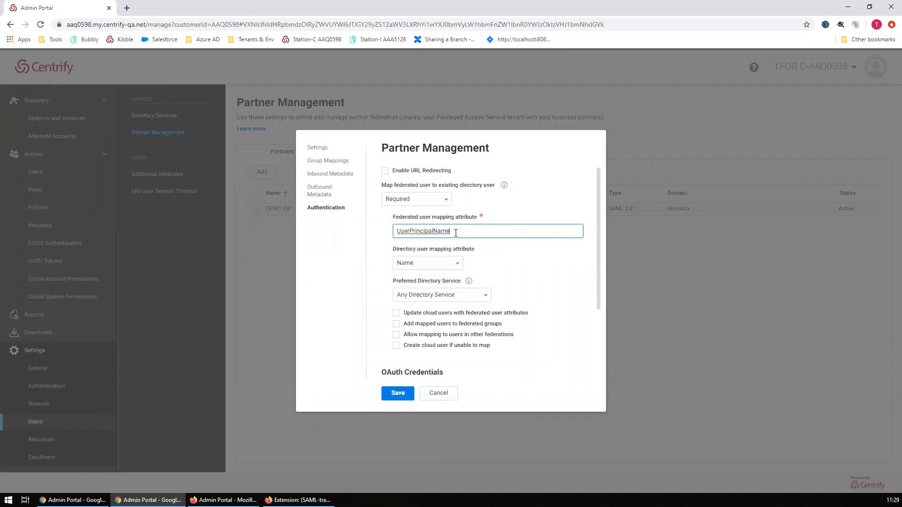
pyautogui.click(458, 266)
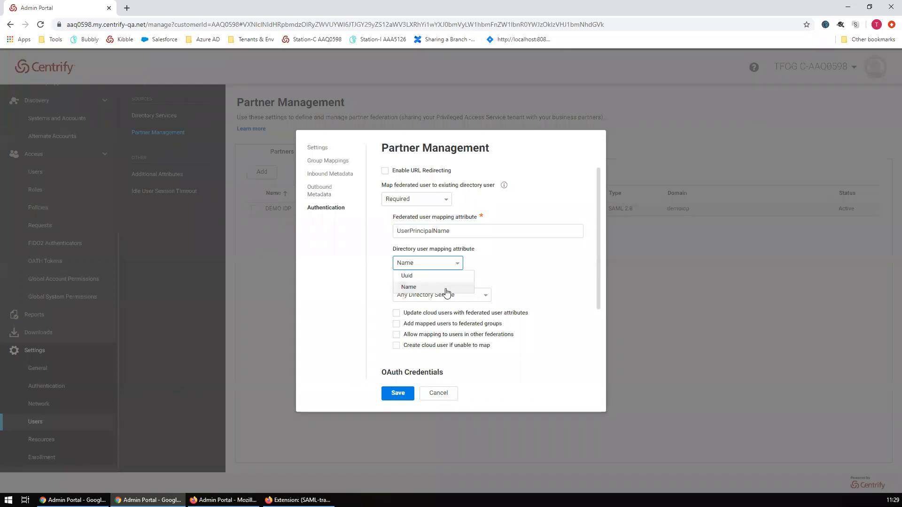
pyautogui.click(491, 275)
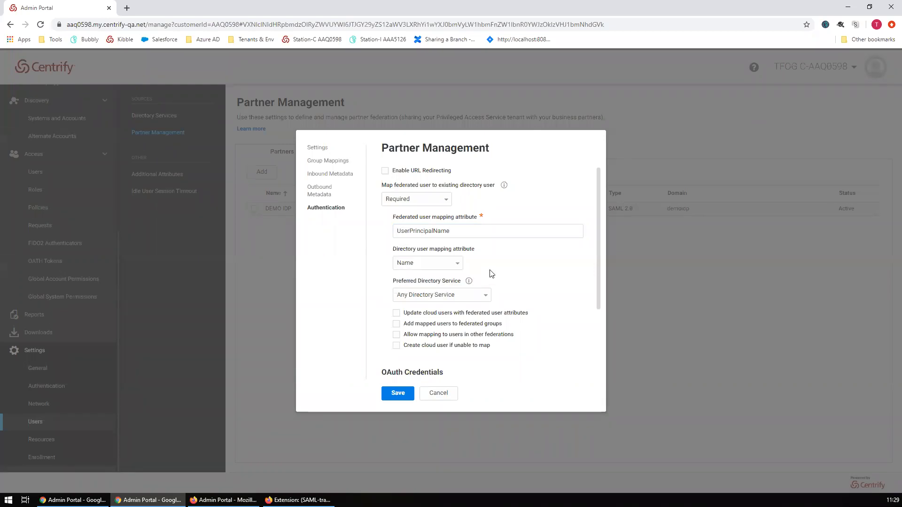
pyautogui.click(459, 269)
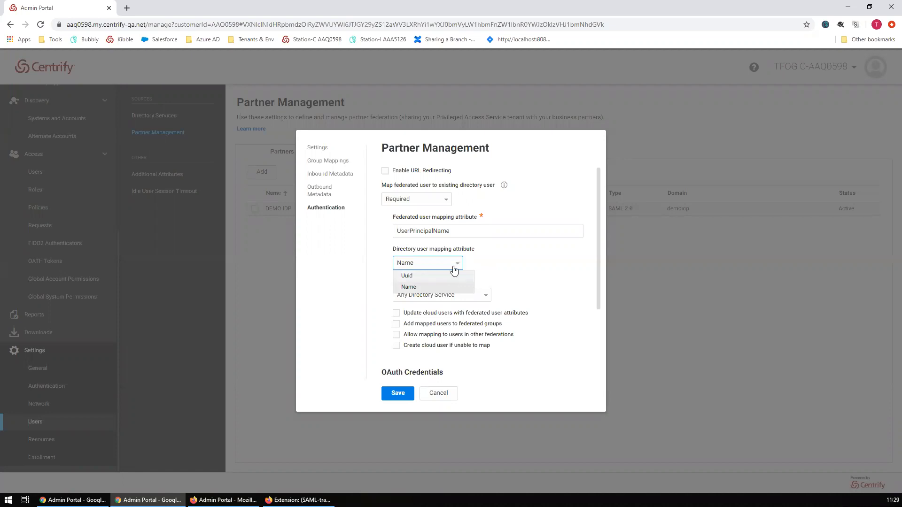
pyautogui.click(455, 267)
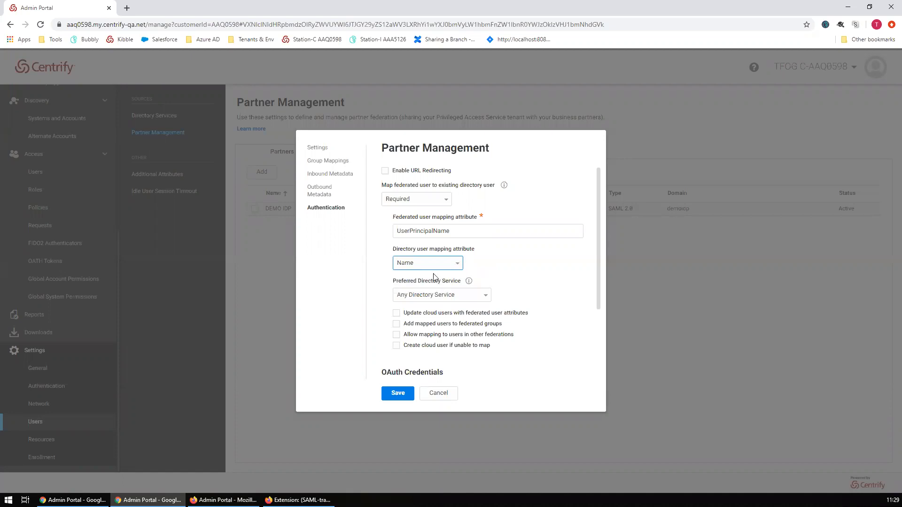
pyautogui.scroll(-1, 538, 288)
pyautogui.scroll(1, 536, 284)
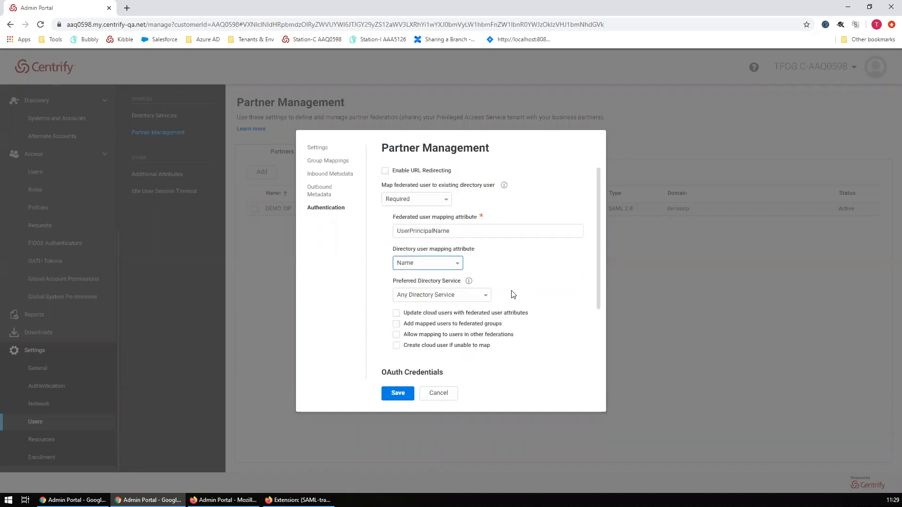
pyautogui.click(485, 297)
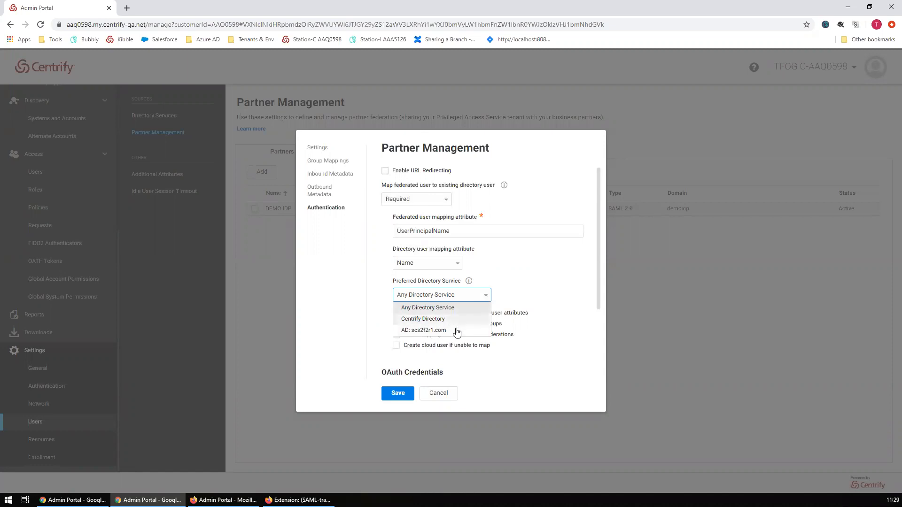
# - Prefer AD: scs2f2r1.com for mapping, confirm Required mapping, and save the DEMO IDP partner
pyautogui.click(422, 331)
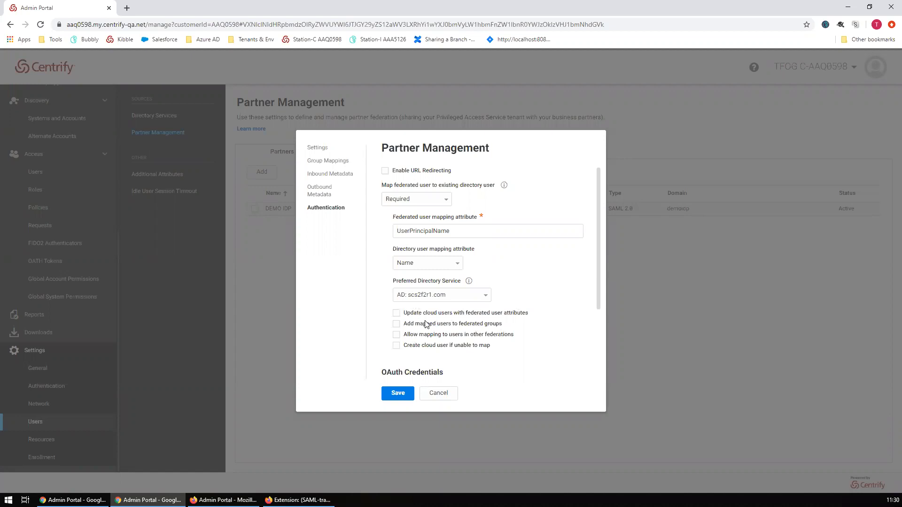
pyautogui.scroll(-1, 554, 293)
pyautogui.scroll(1, 552, 293)
pyautogui.click(327, 207)
pyautogui.click(448, 199)
pyautogui.click(447, 205)
pyautogui.click(466, 233)
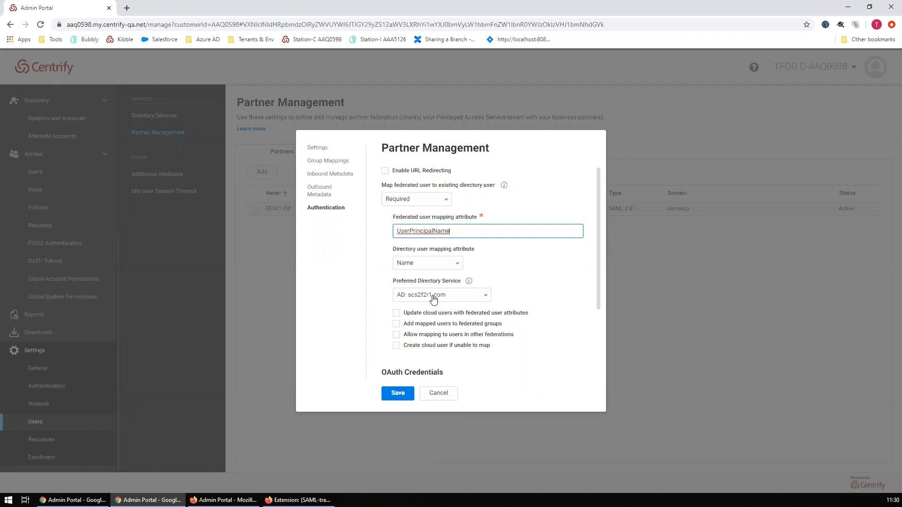
pyautogui.click(395, 395)
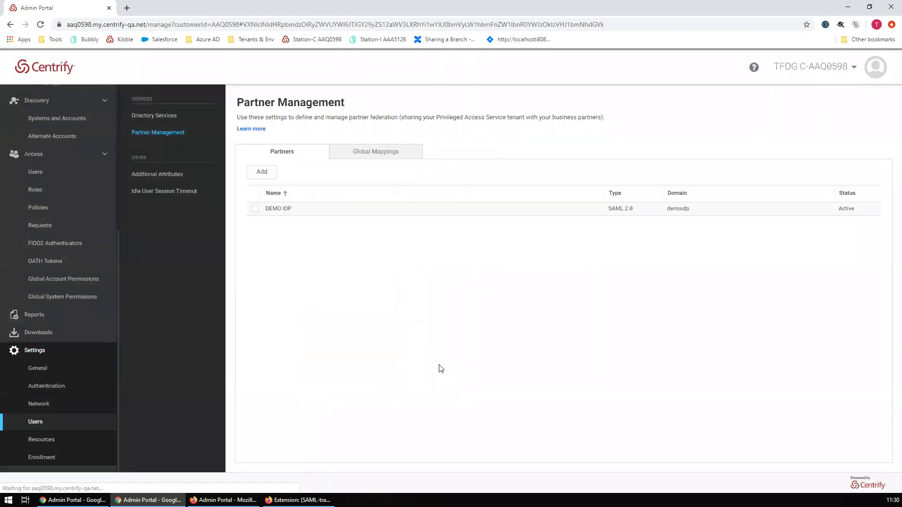
pyautogui.doubleClick(477, 7)
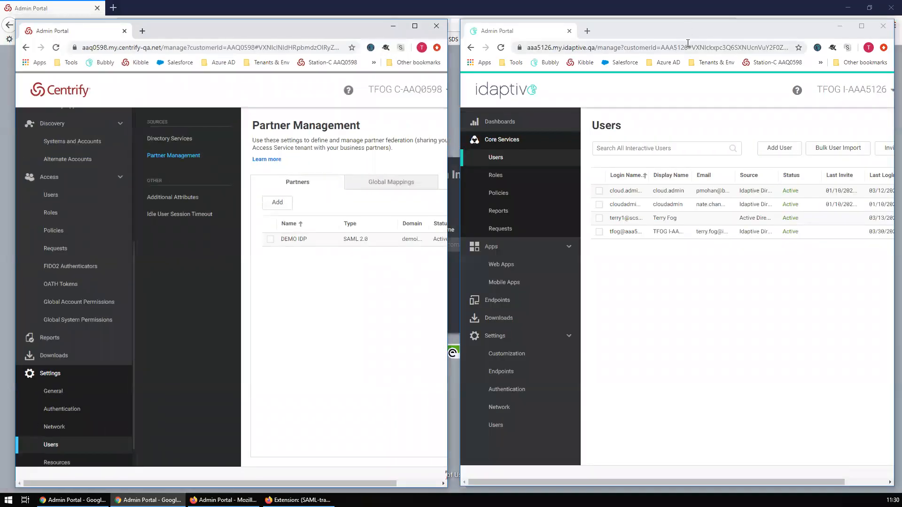
# - Maximize Idaptive, refresh the Web Apps list, and open the DEMO Centrify app
pyautogui.doubleClick(689, 35)
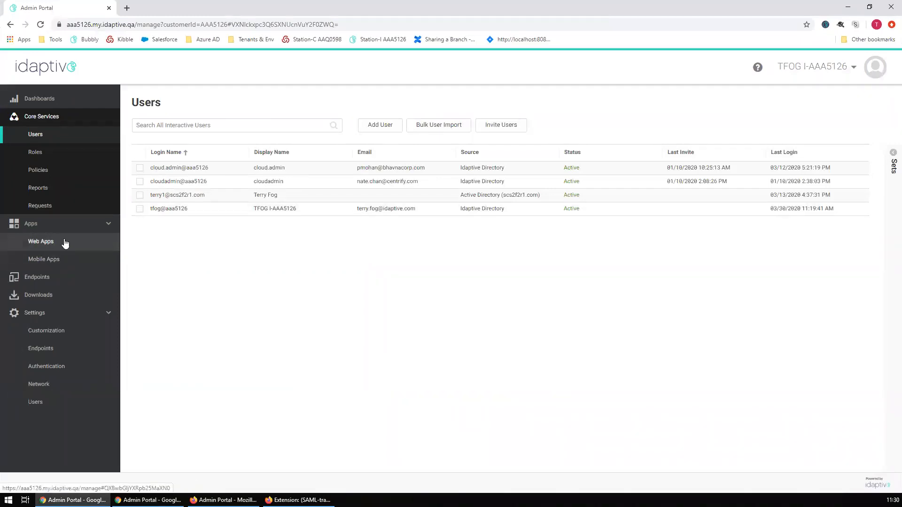
pyautogui.click(51, 244)
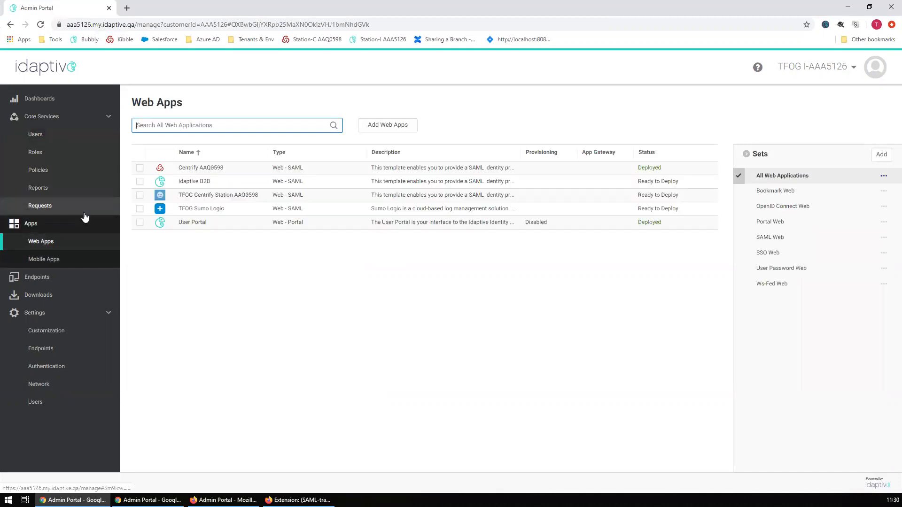
pyautogui.click(208, 170)
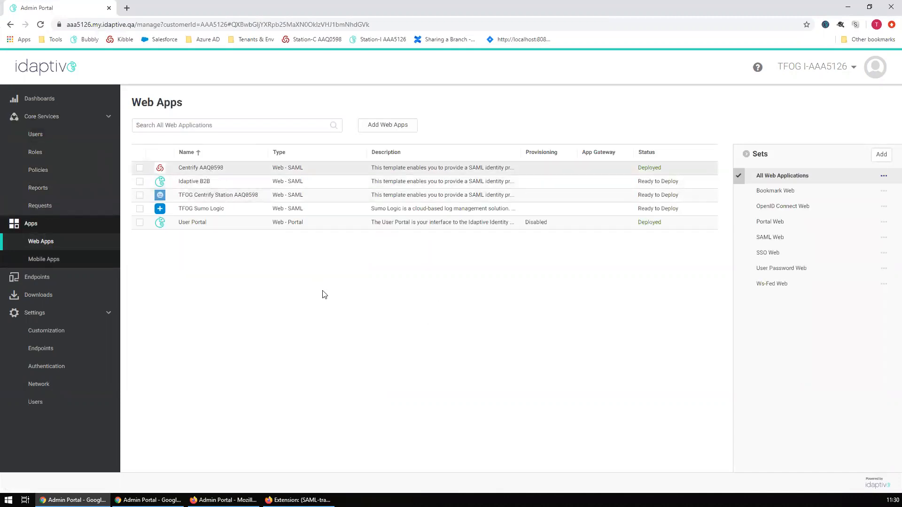
pyautogui.click(11, 24)
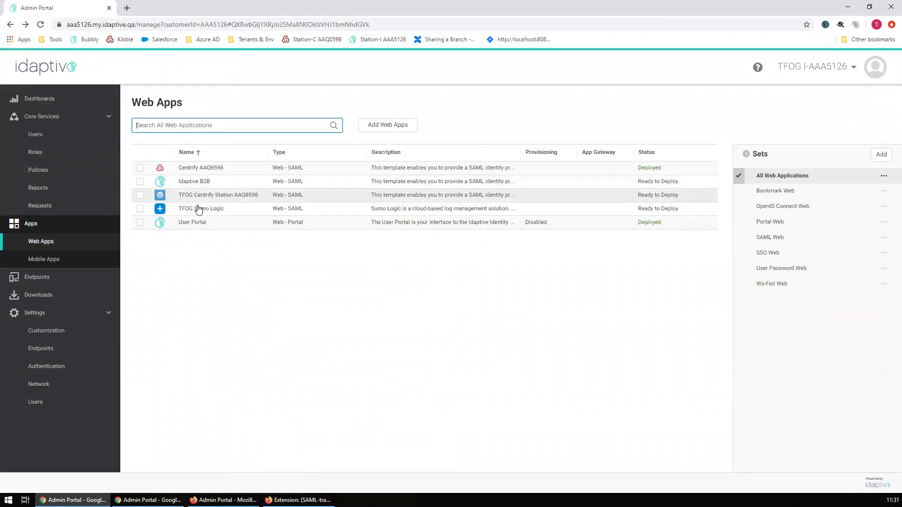
pyautogui.click(59, 241)
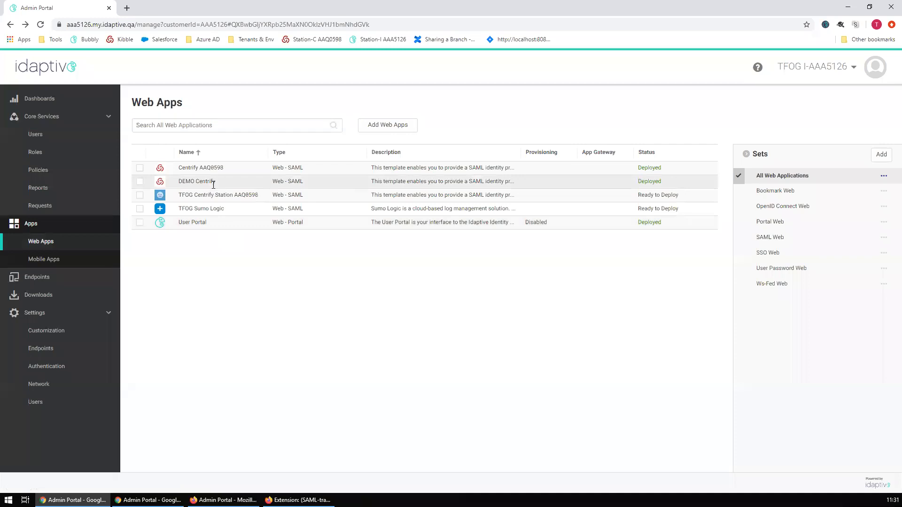
pyautogui.click(213, 184)
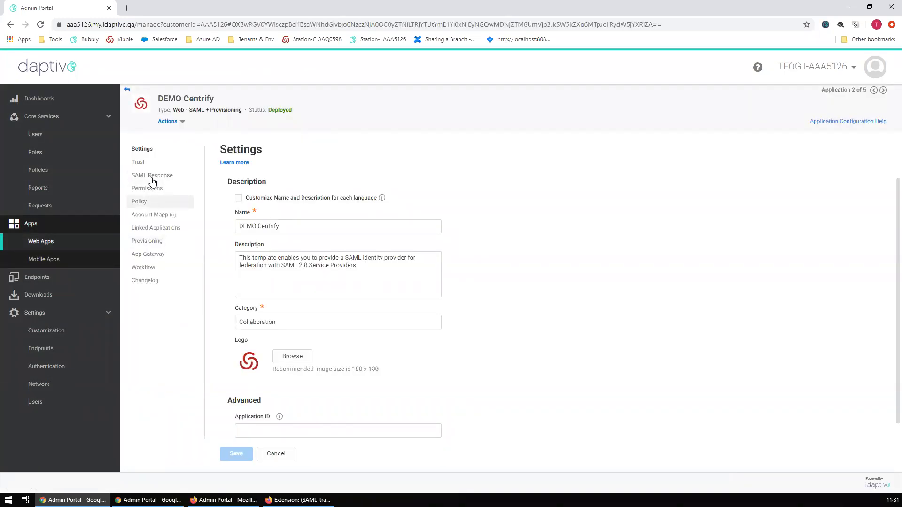
# - Show DEMO Centrify's SAML Response script editor and restore the Idaptive window to half screen
pyautogui.click(153, 179)
pyautogui.scroll(-8, 492, 360)
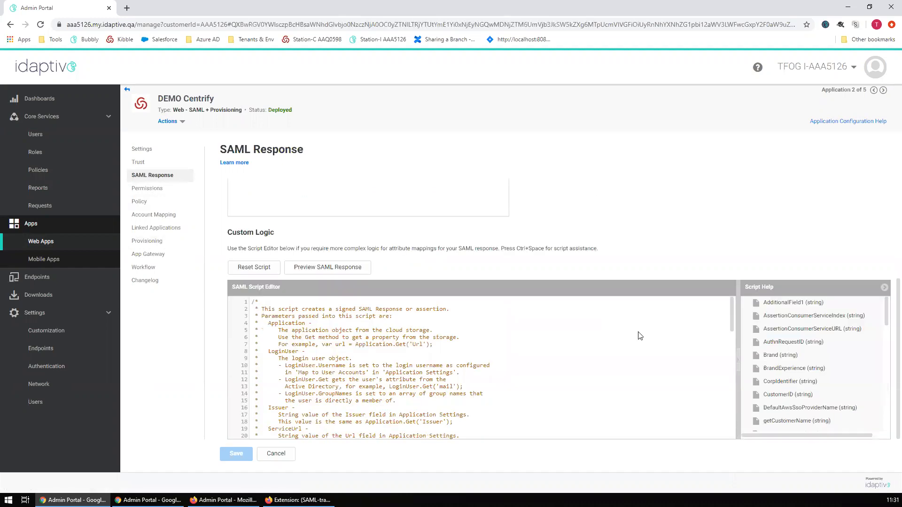
pyautogui.scroll(-5, 492, 359)
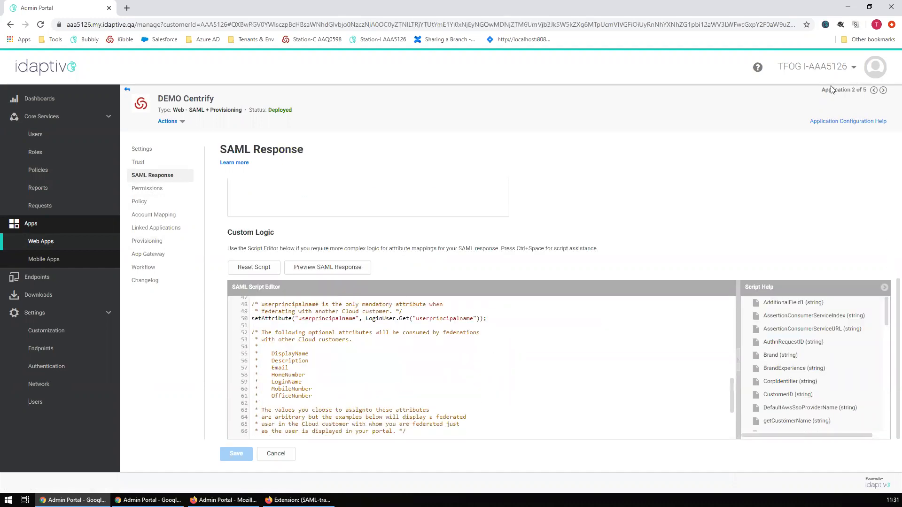
pyautogui.scroll(-5, 489, 319)
pyautogui.scroll(5, 479, 332)
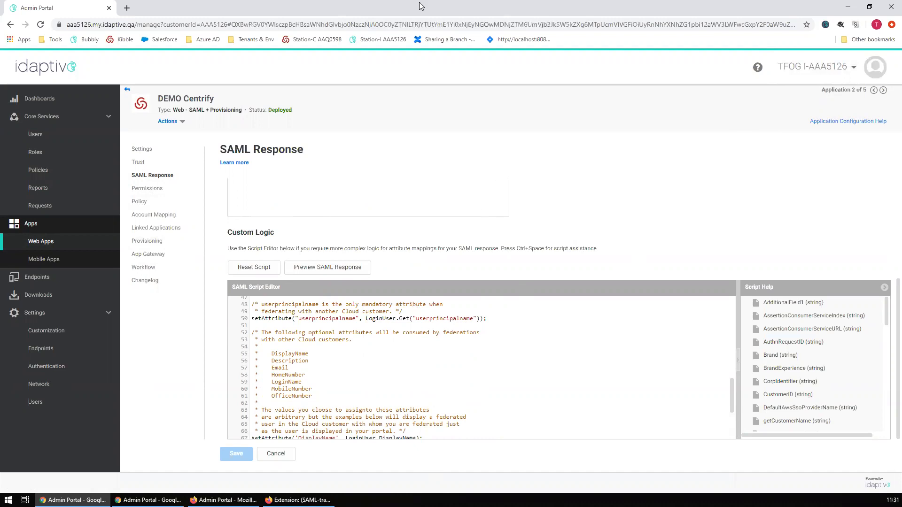
pyautogui.doubleClick(480, 6)
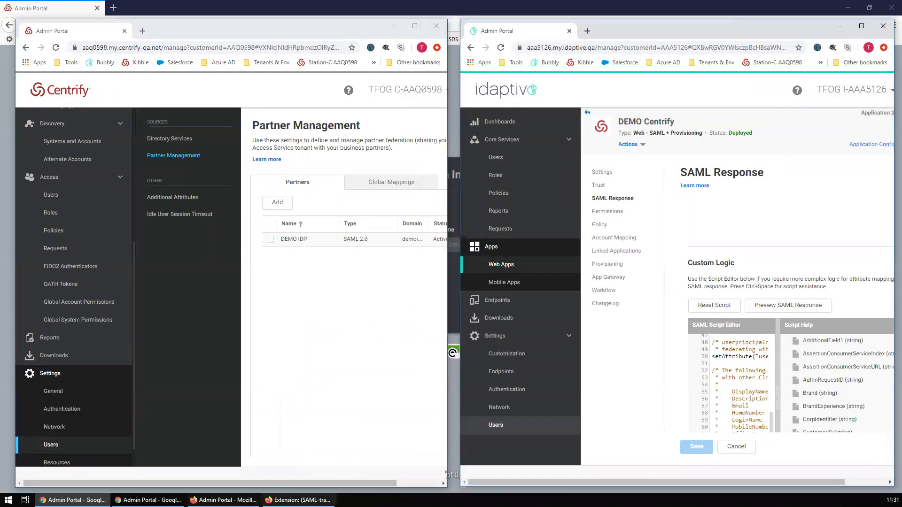
# - Clear the SAML-tracer request list and bring the Firefox window forward at reduced size
pyautogui.click(299, 500)
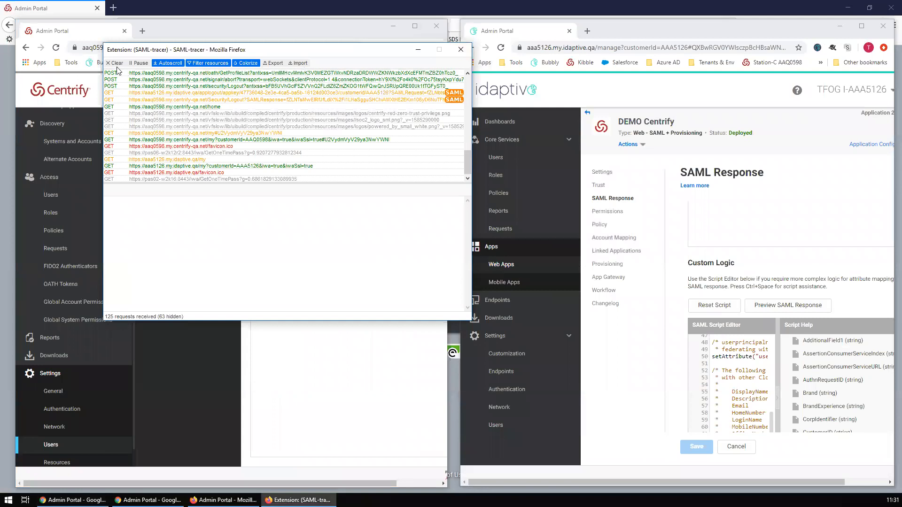
pyautogui.click(115, 63)
pyautogui.click(223, 500)
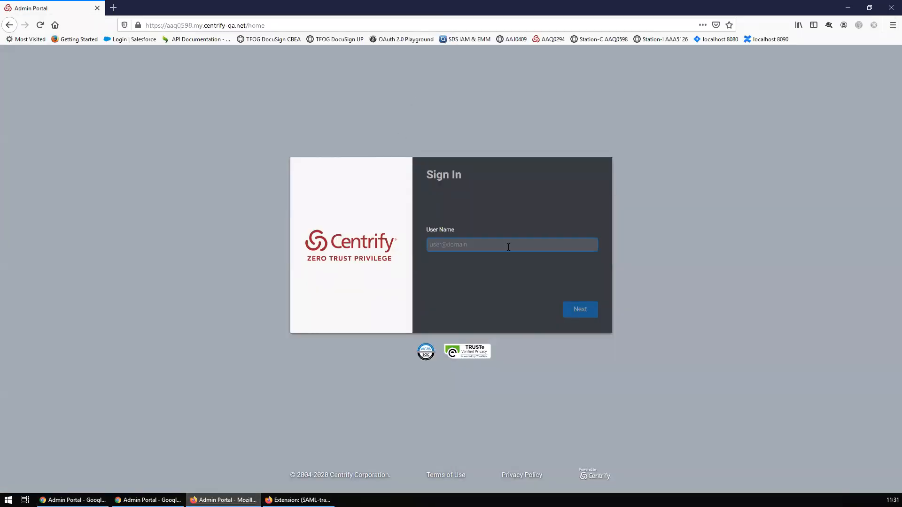
pyautogui.press('super+Down')
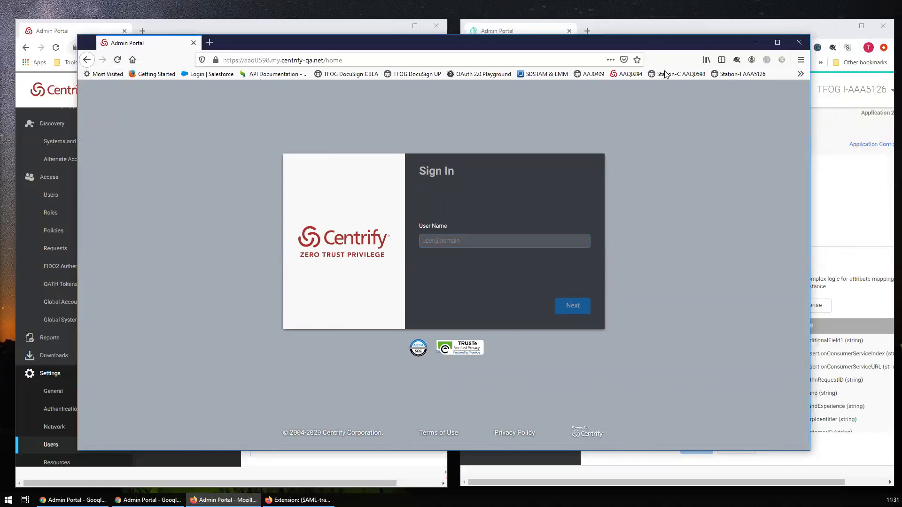
# - Load the Station-I AAA5126 sign-in page with an empty user name, then minimize Firefox
pyautogui.click(732, 73)
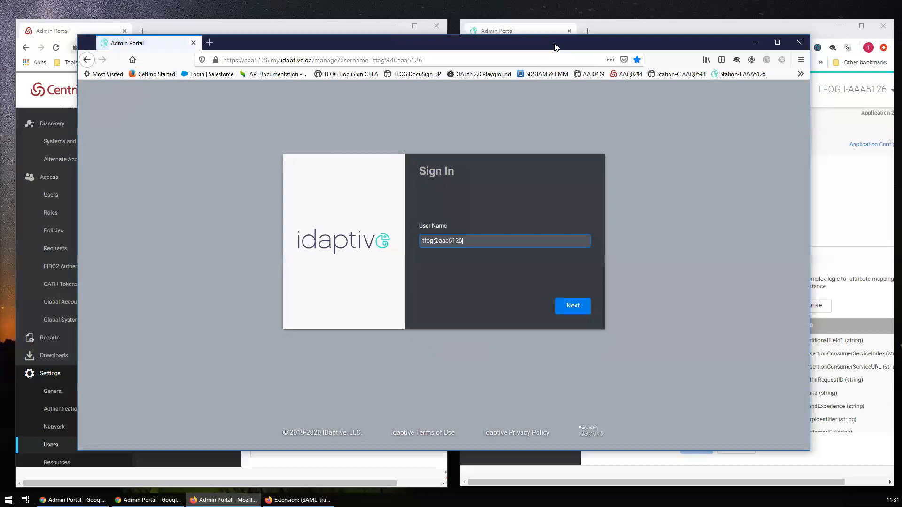
pyautogui.press('super+Up')
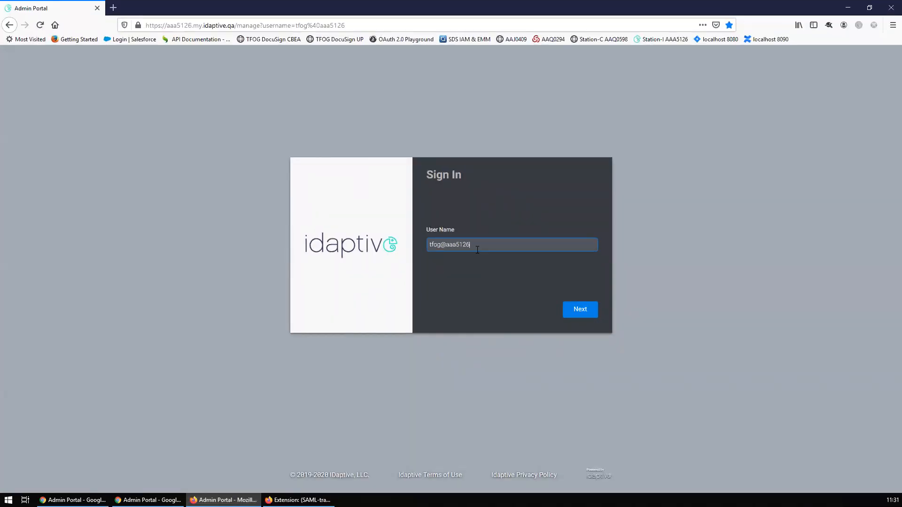
pyautogui.hotkey('ctrl', 'a')
pyautogui.press('BackSpace')
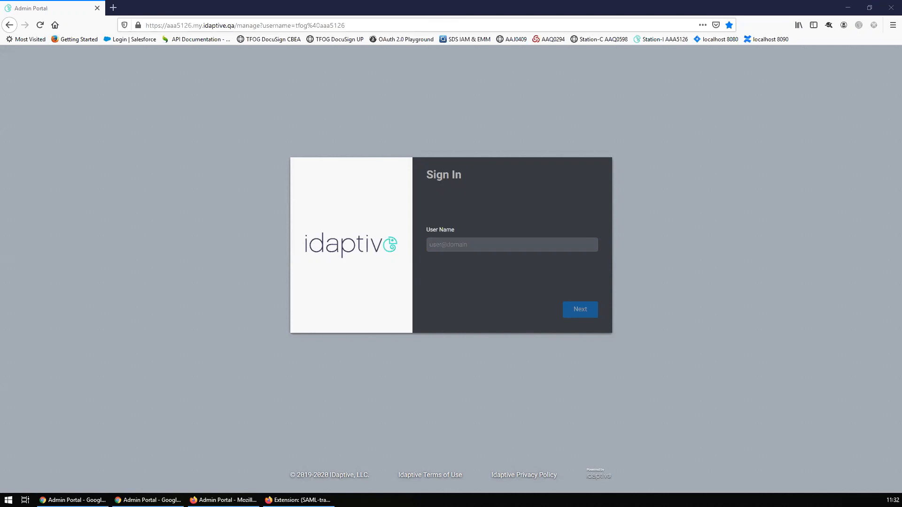
pyautogui.click(486, 245)
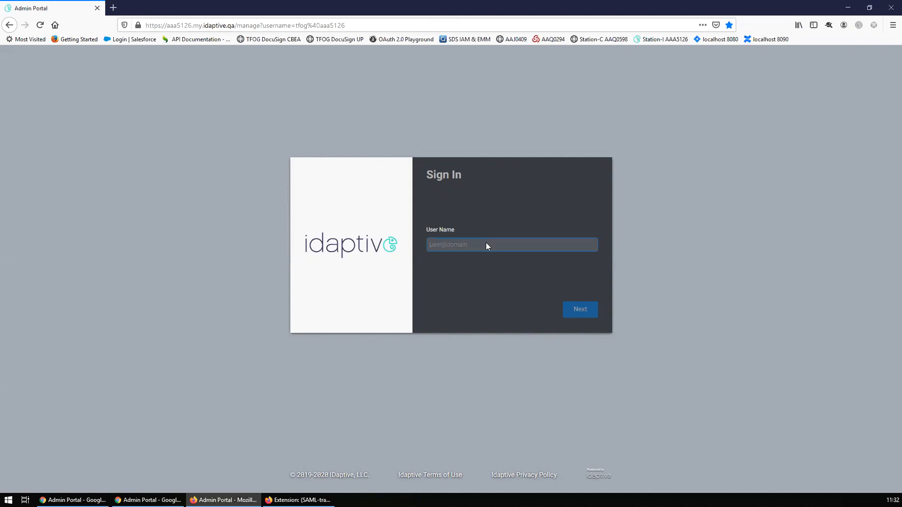
pyautogui.click(848, 8)
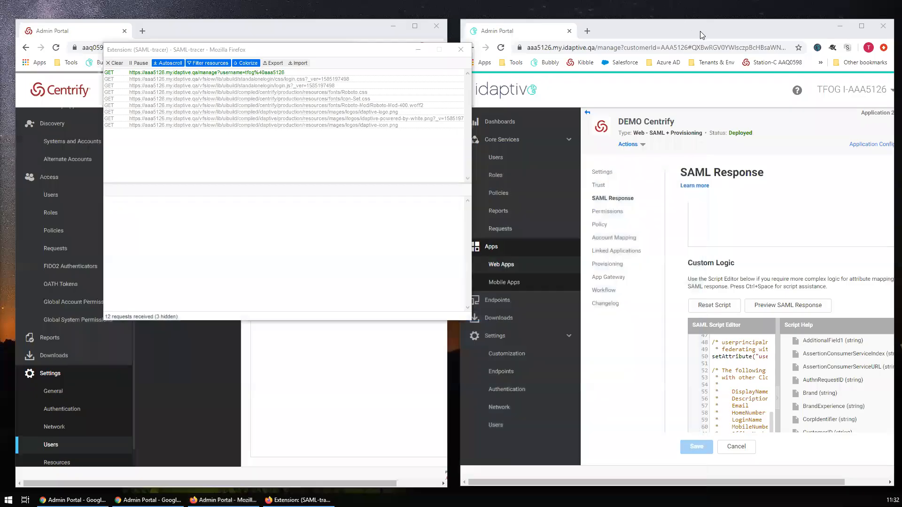
# - Verify DEMO Centrify's Account Mapping uses the userprincipalname directory field, then return to SAML Response
pyautogui.click(357, 38)
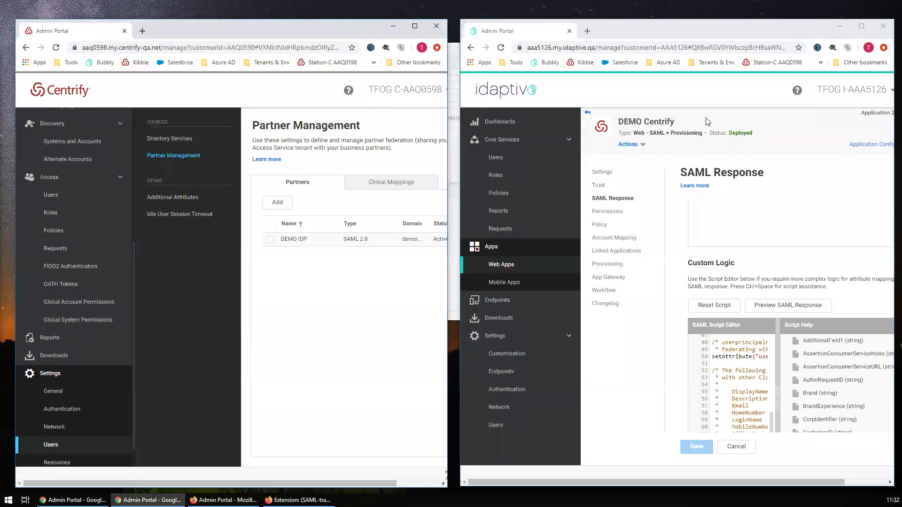
pyautogui.click(862, 27)
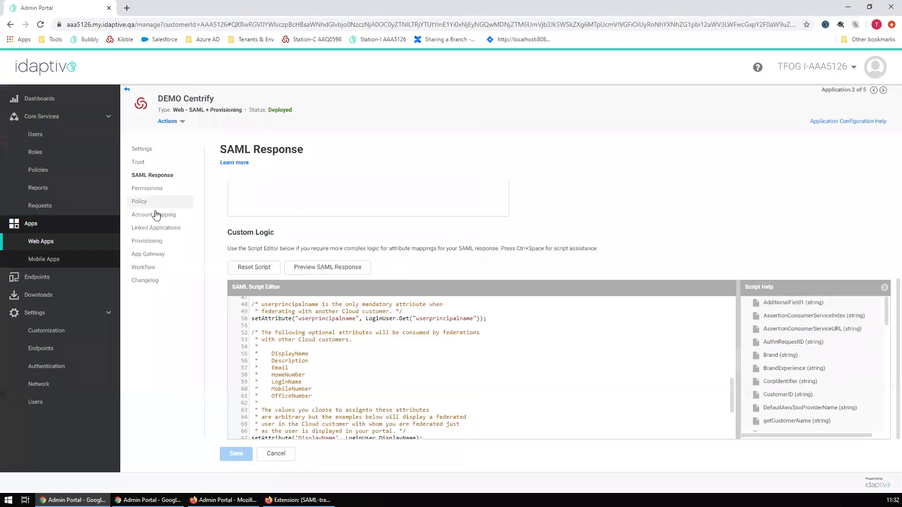
pyautogui.click(155, 214)
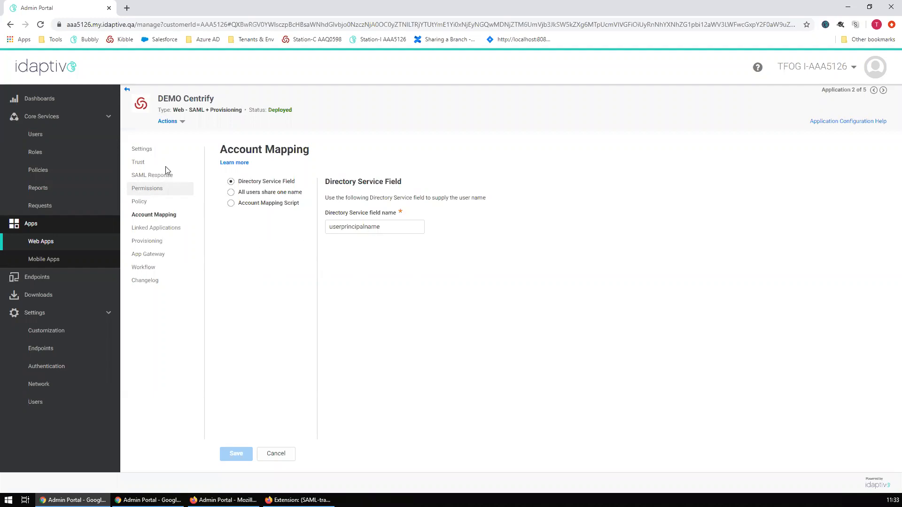
pyautogui.click(361, 227)
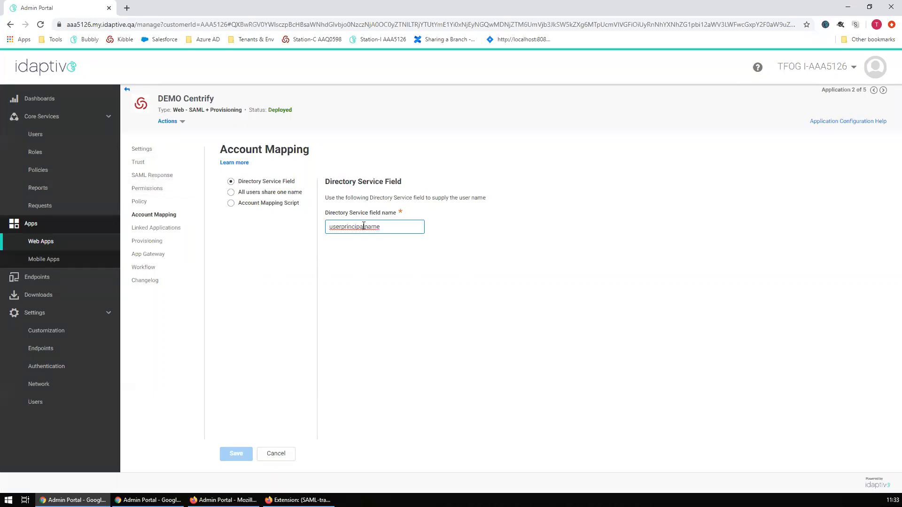
pyautogui.click(368, 256)
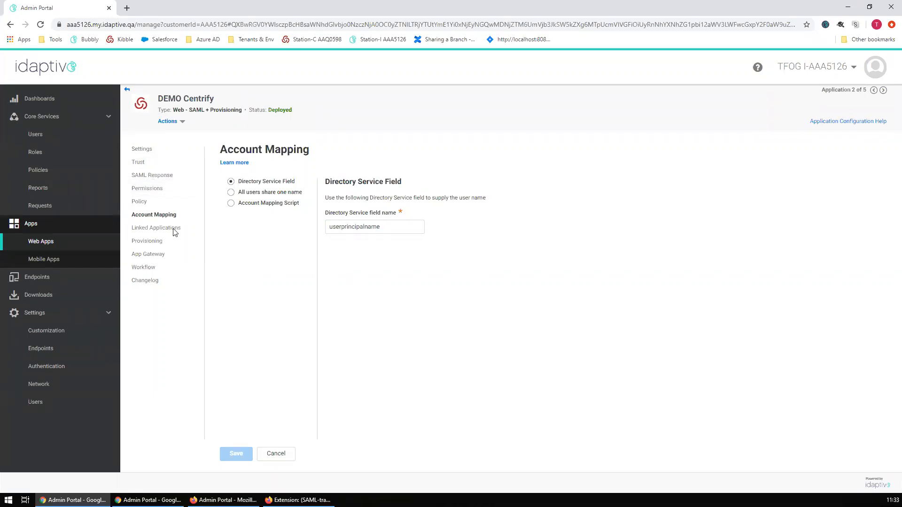
pyautogui.click(143, 177)
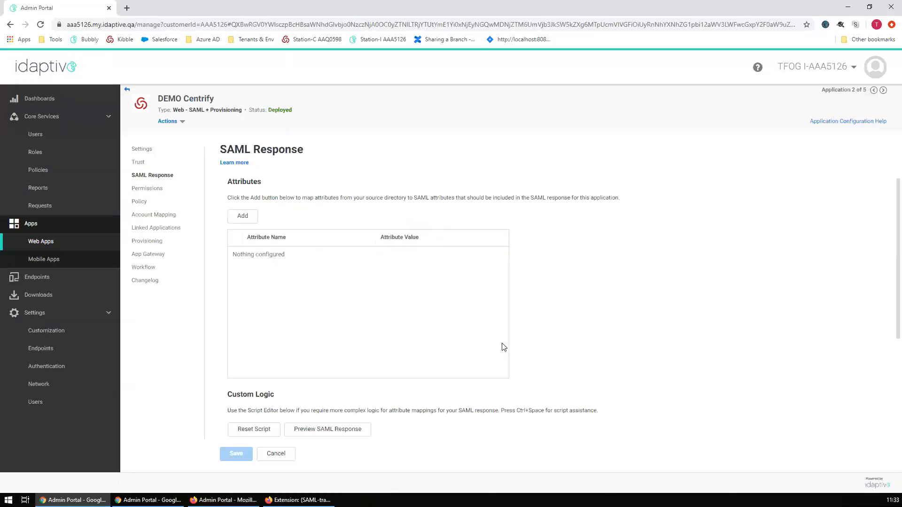
pyautogui.scroll(-3, 504, 347)
pyautogui.scroll(-8, 563, 364)
pyautogui.scroll(-2, 572, 362)
pyautogui.scroll(5, 466, 383)
pyautogui.scroll(4, 466, 383)
pyautogui.scroll(-6, 466, 384)
pyautogui.scroll(-8, 466, 383)
pyautogui.scroll(5, 466, 383)
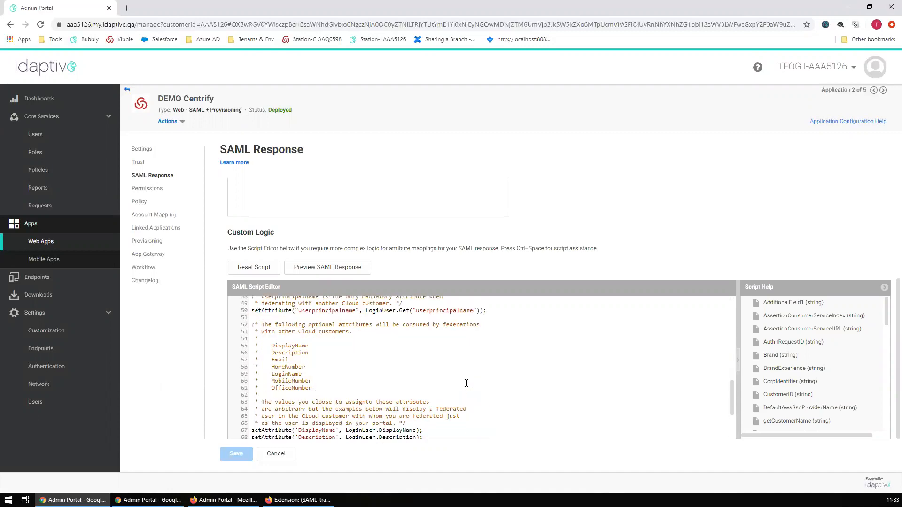
pyautogui.scroll(2, 465, 383)
pyautogui.doubleClick(301, 358)
pyautogui.click(368, 357)
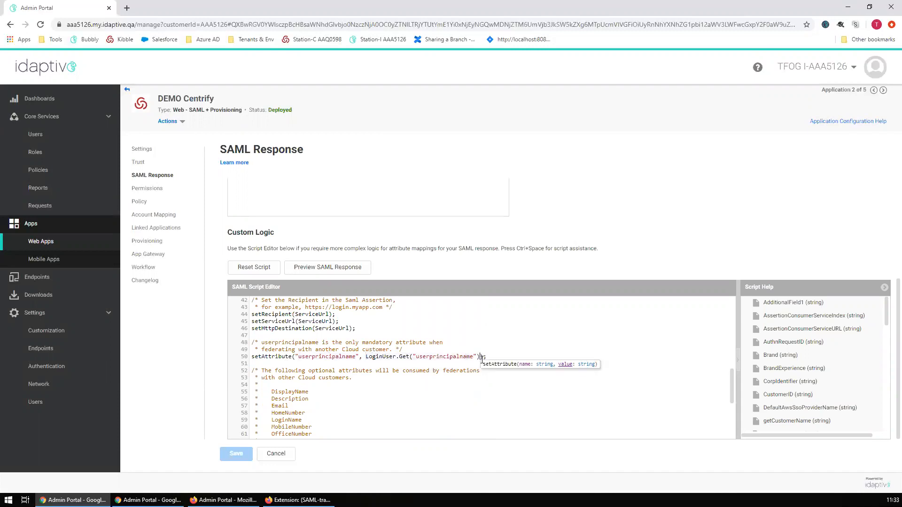
pyautogui.scroll(2, 375, 376)
pyautogui.doubleClick(275, 305)
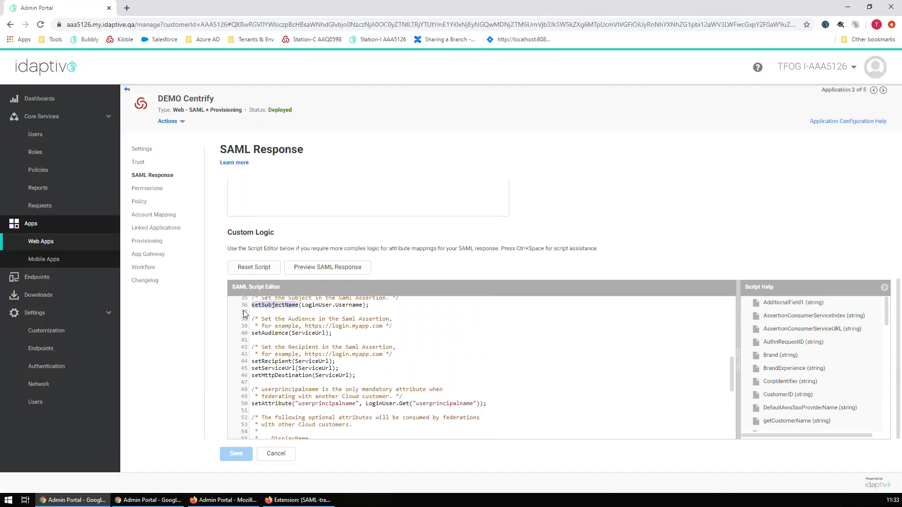
pyautogui.click(304, 306)
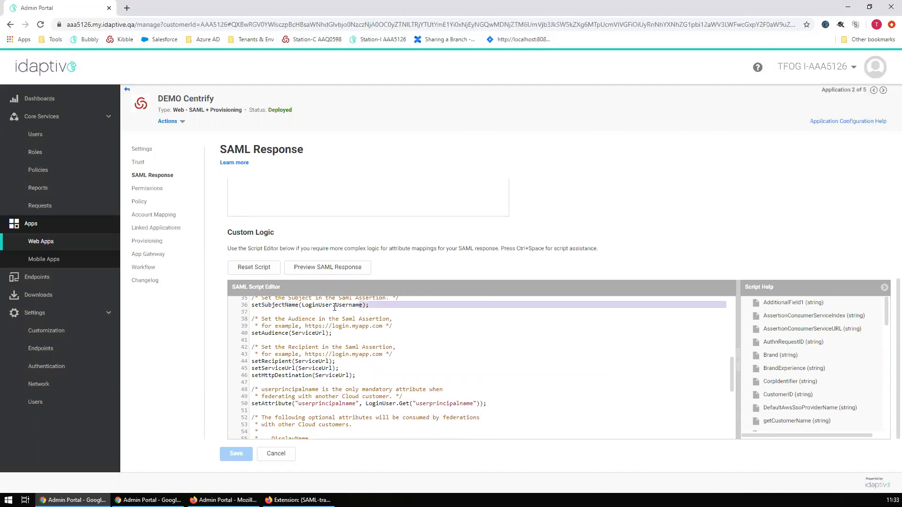
pyautogui.moveTo(302, 305); pyautogui.dragTo(362, 305)
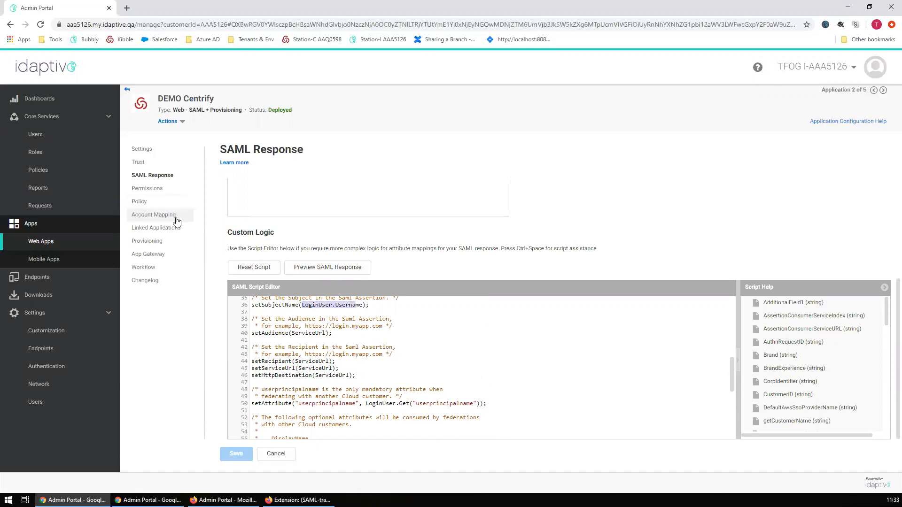
pyautogui.click(379, 400)
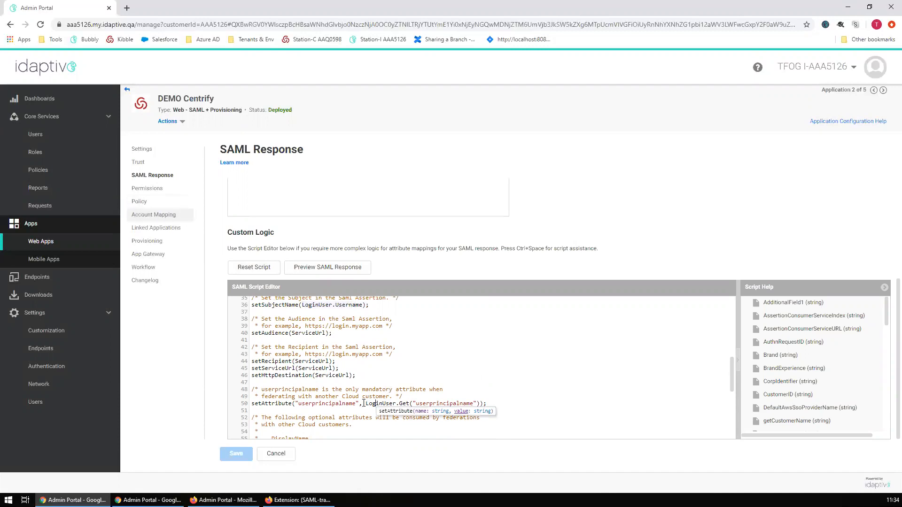
pyautogui.moveTo(366, 403); pyautogui.dragTo(481, 403)
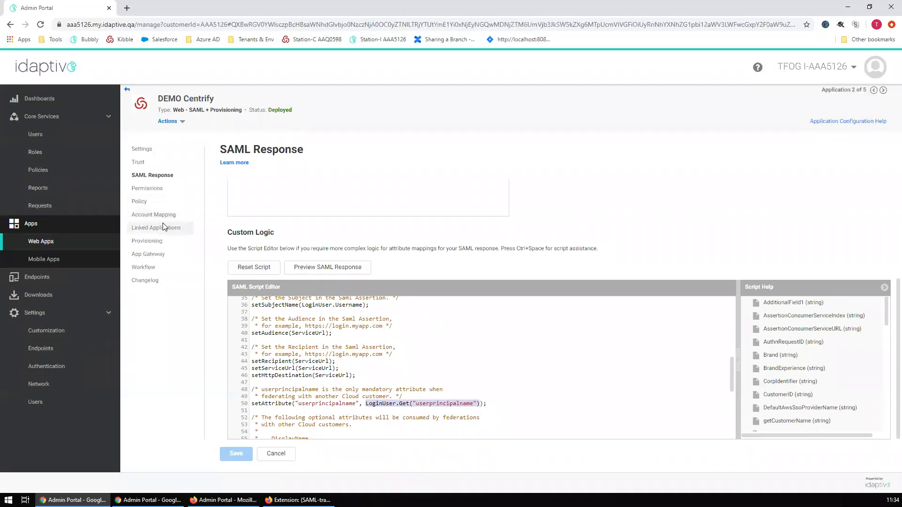
pyautogui.click(383, 412)
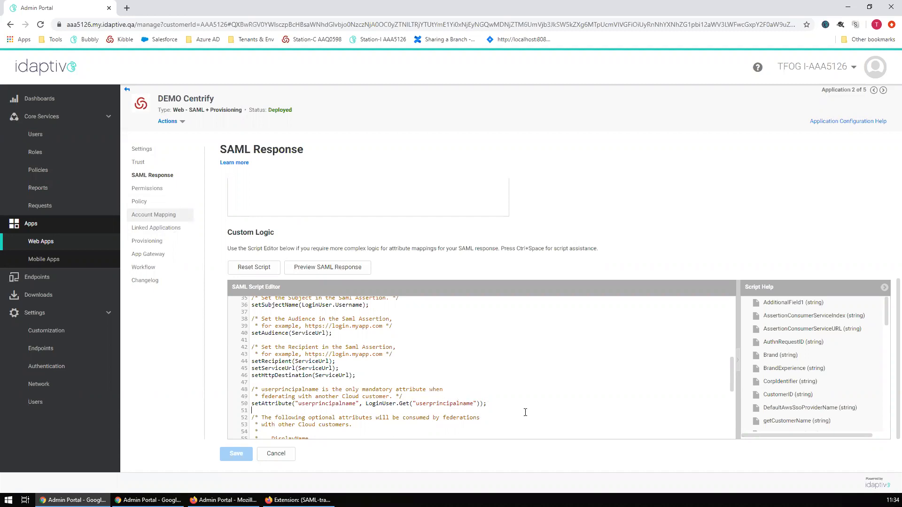
pyautogui.scroll(-2, 524, 389)
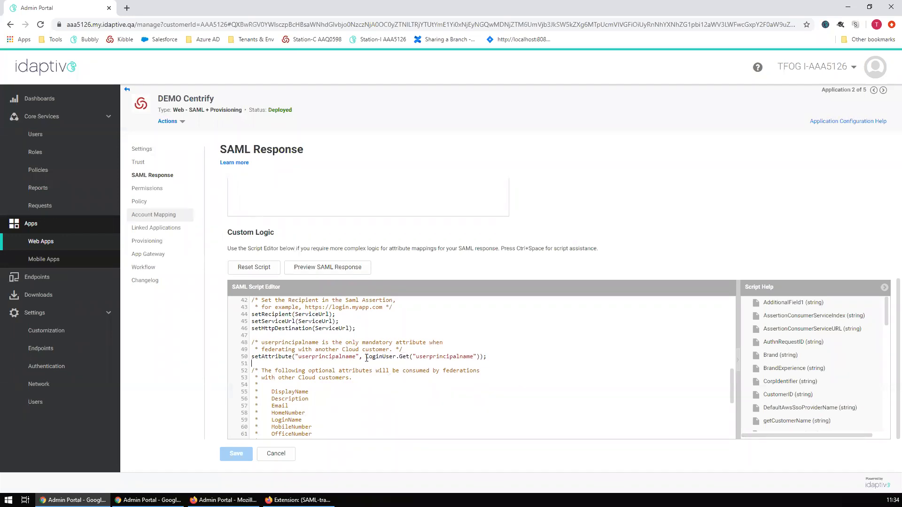
pyautogui.doubleClick(442, 357)
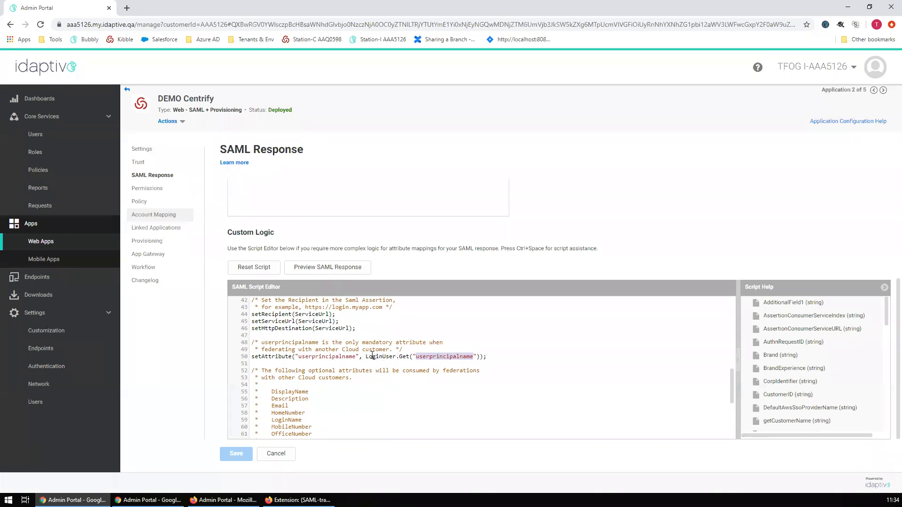
pyautogui.click(486, 358)
pyautogui.doubleClick(442, 358)
pyautogui.click(433, 357)
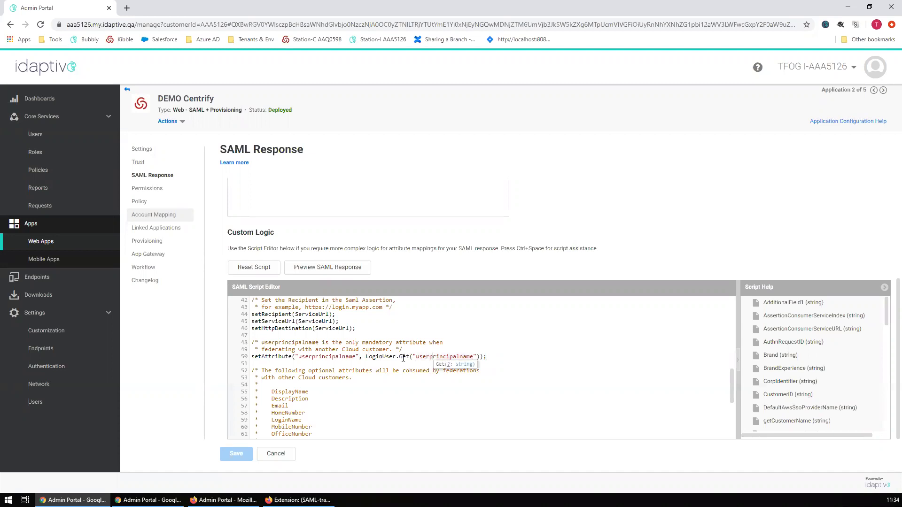
pyautogui.moveTo(430, 387); pyautogui.dragTo(447, 371)
pyautogui.click(517, 355)
pyautogui.scroll(2, 399, 391)
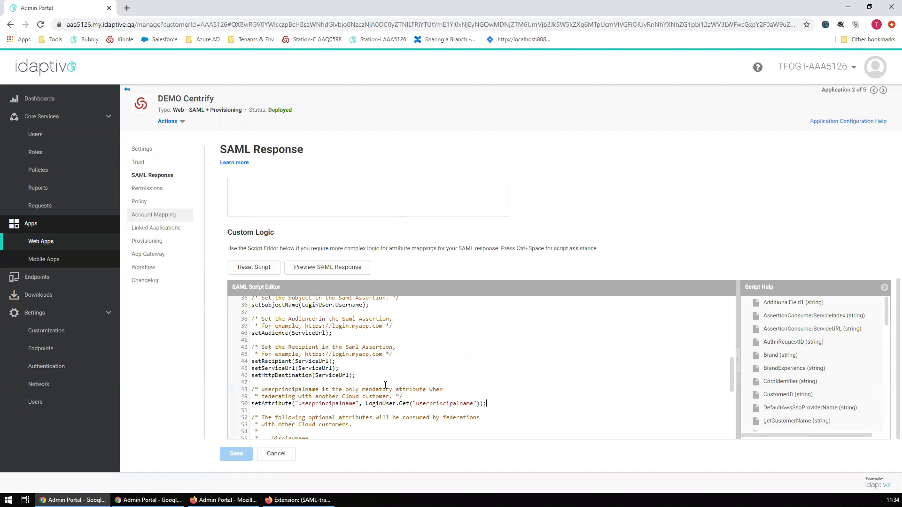
pyautogui.click(367, 403)
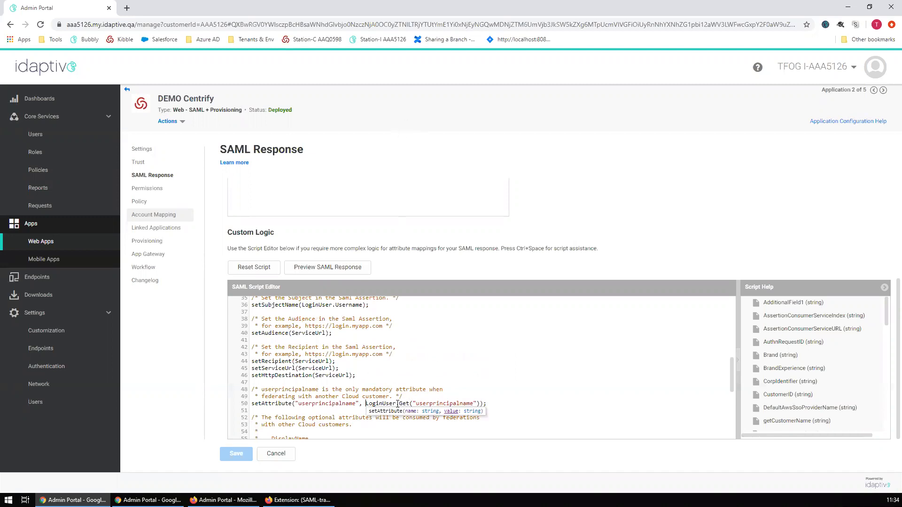
pyautogui.click(497, 417)
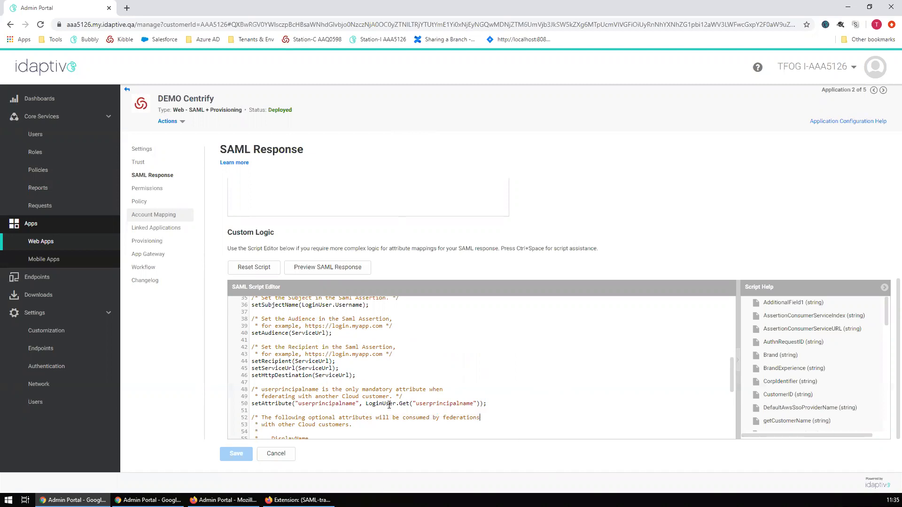
pyautogui.click(367, 403)
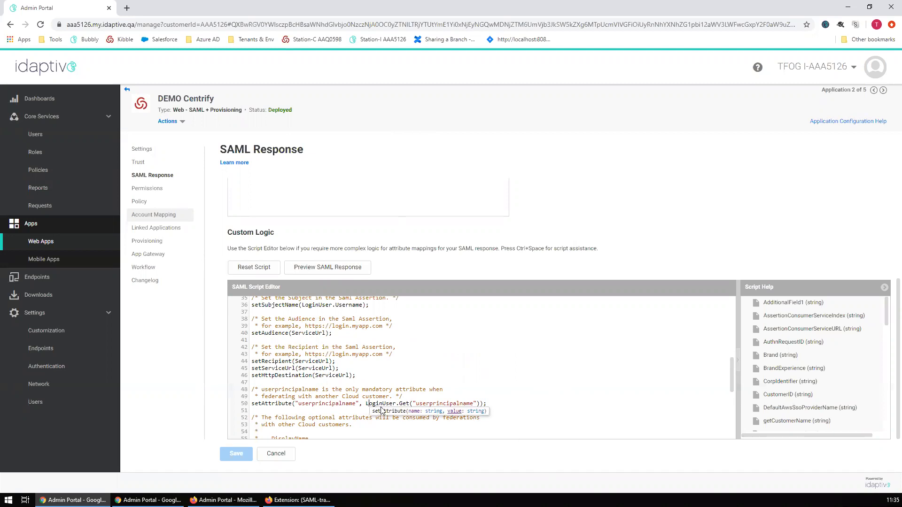
# - Hard-code the test user's e-mail as userprincipalname on line 50, comment out LoginUser.Get, and save
pyautogui.write('"')
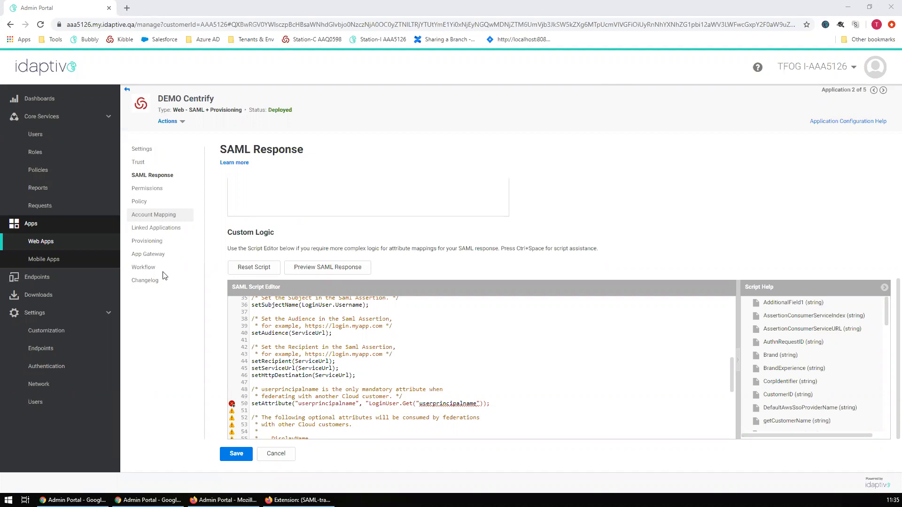
pyautogui.click(369, 400)
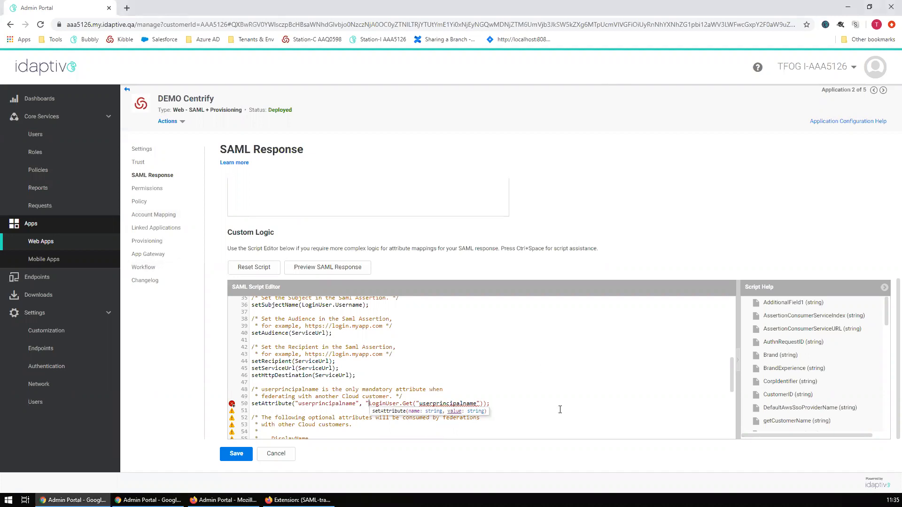
pyautogui.hotkey('ctrl', 'v')
pyautogui.write('");//')
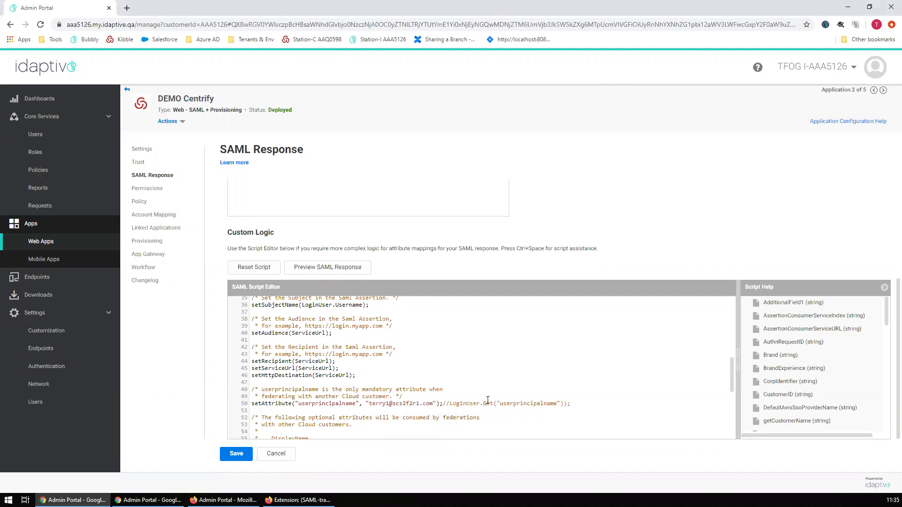
pyautogui.scroll(-2, 488, 400)
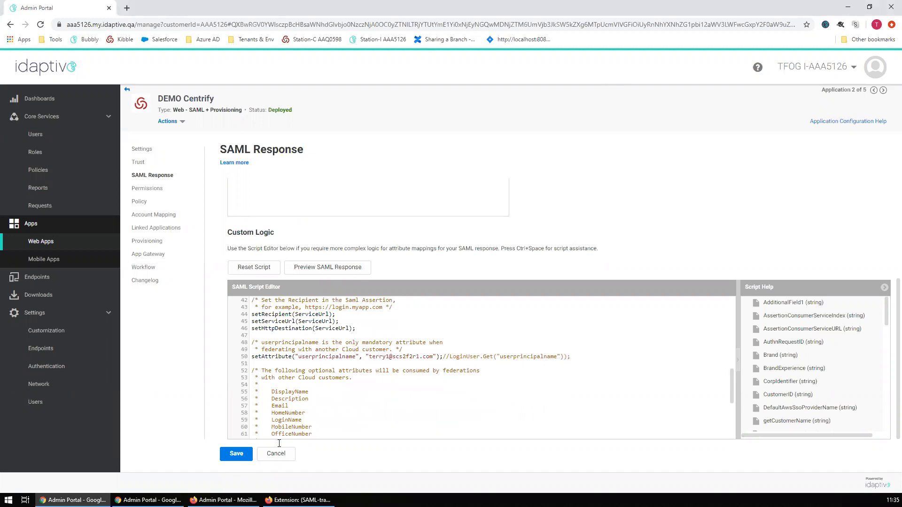
pyautogui.moveTo(369, 358); pyautogui.dragTo(431, 355)
pyautogui.doubleClick(520, 356)
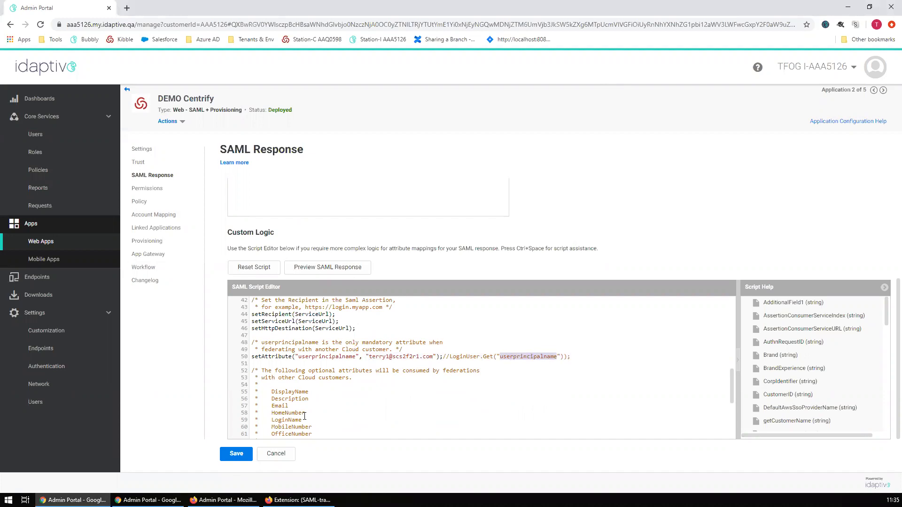
pyautogui.click(236, 453)
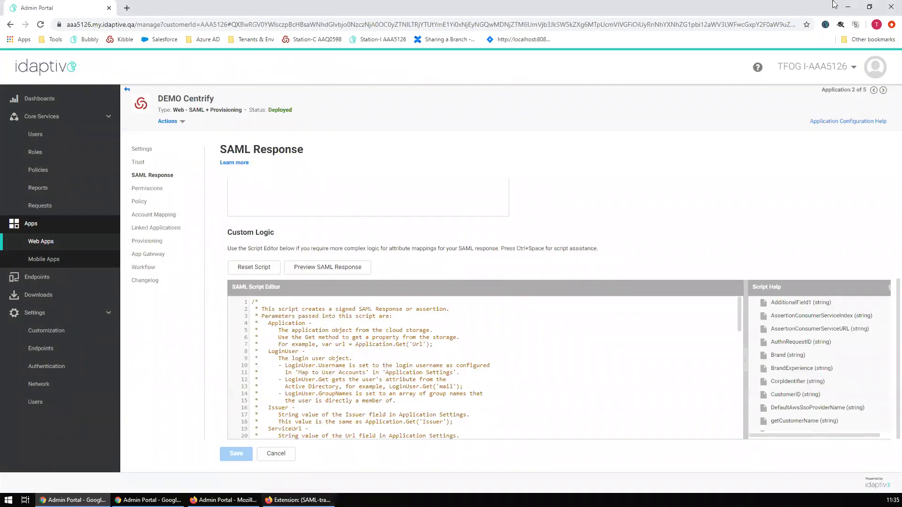
# - Clear SAML-tracer and load the AAA5126 tenant's sign-in page
pyautogui.click(847, 6)
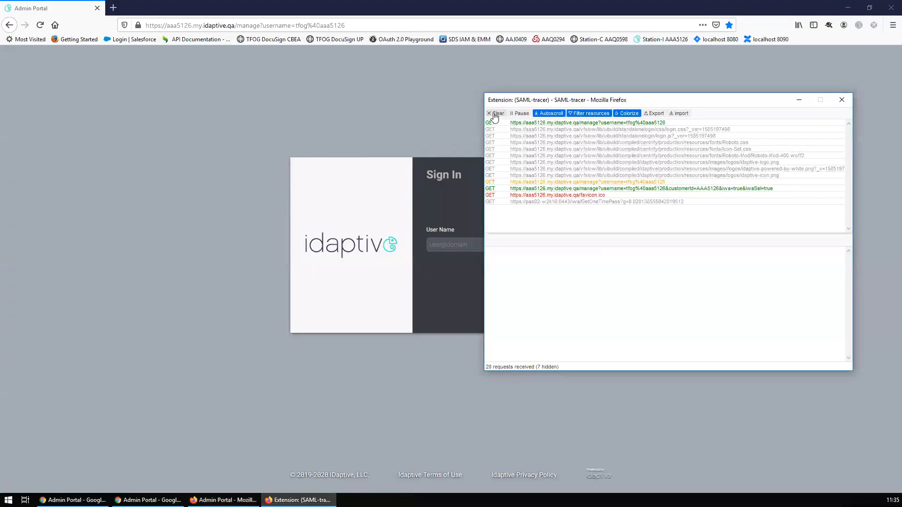
pyautogui.click(496, 113)
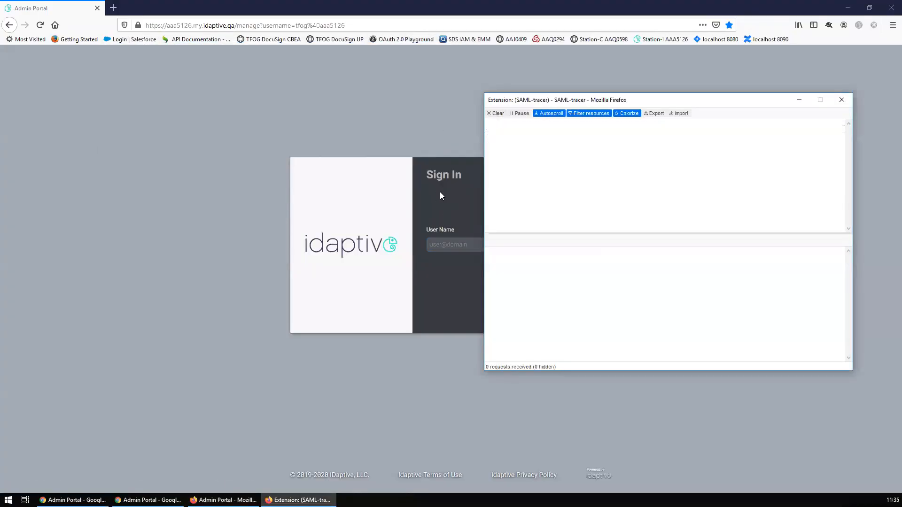
pyautogui.click(254, 119)
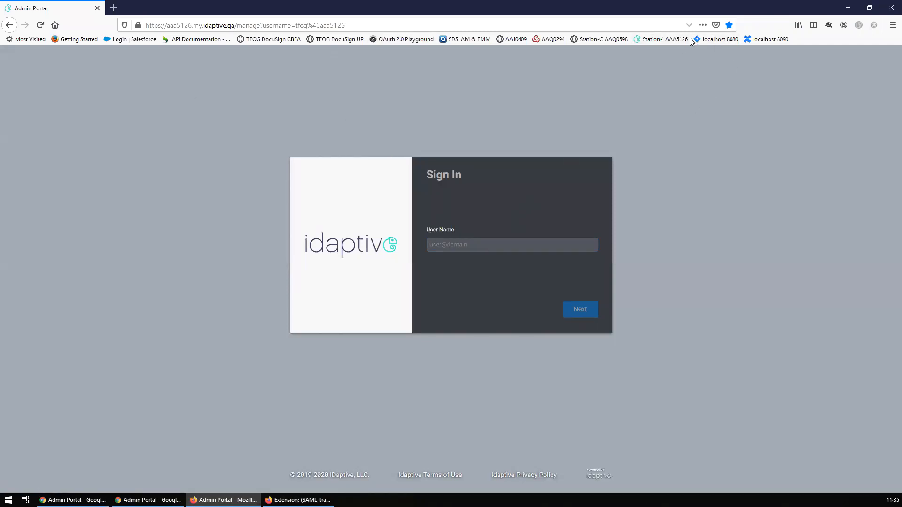
pyautogui.click(648, 39)
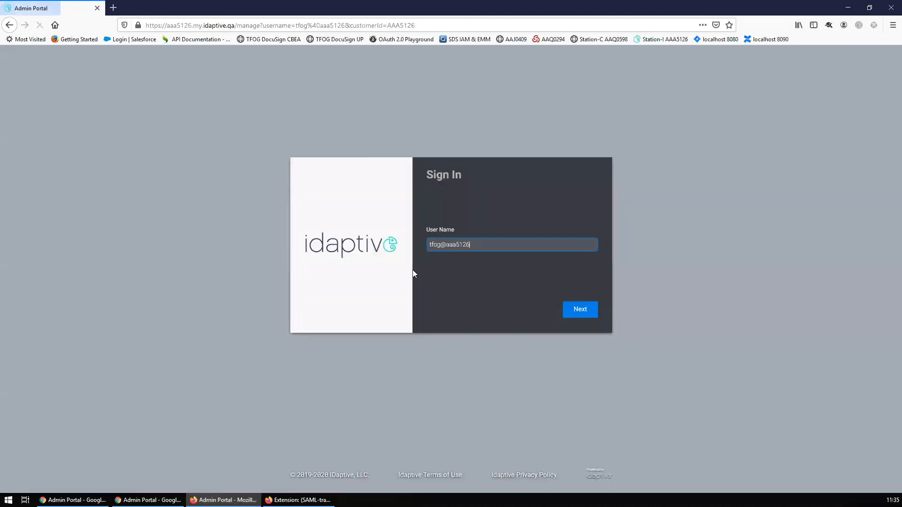
# - Sign in with user name, password and security answer, then switch to the User Portal
pyautogui.click(577, 315)
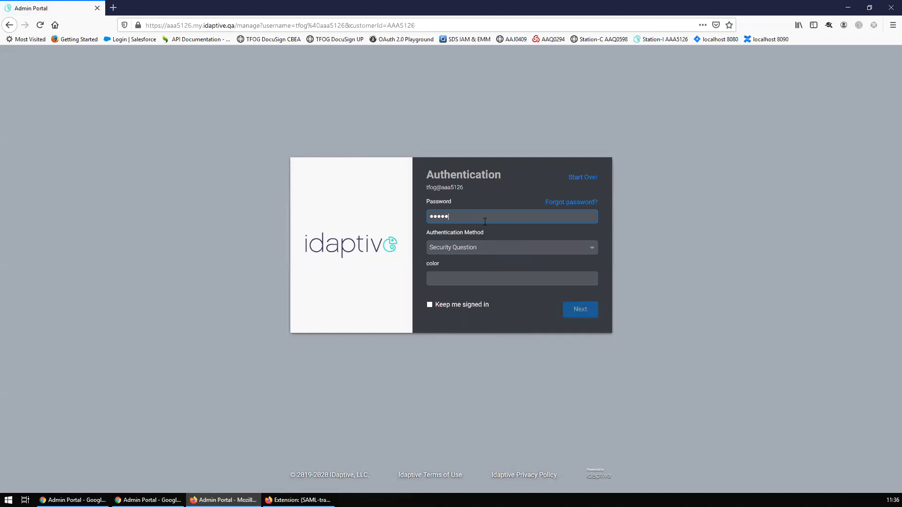
pyautogui.press('Tab')
pyautogui.write('bl')
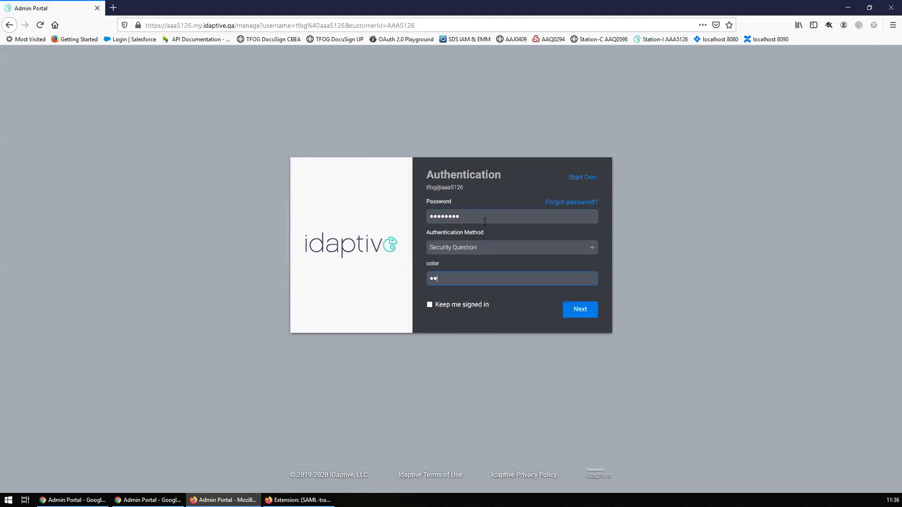
pyautogui.click(577, 312)
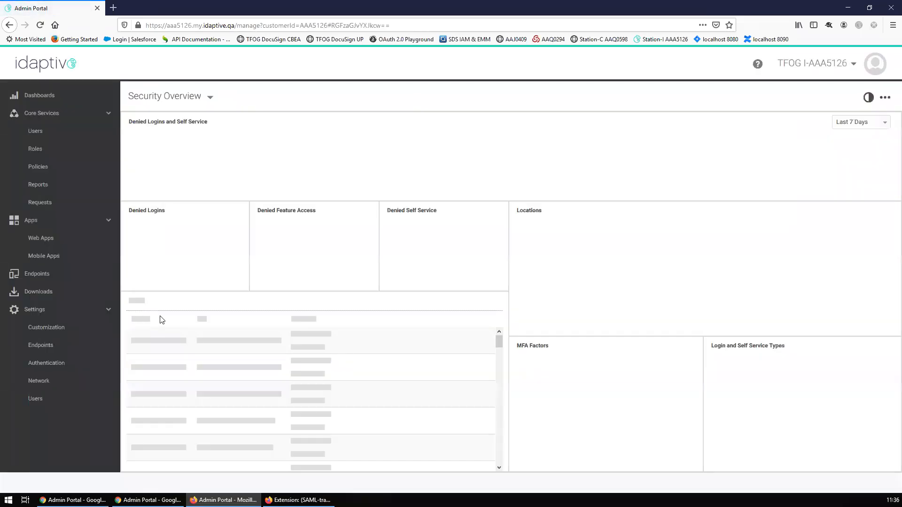
pyautogui.click(814, 63)
pyautogui.click(838, 150)
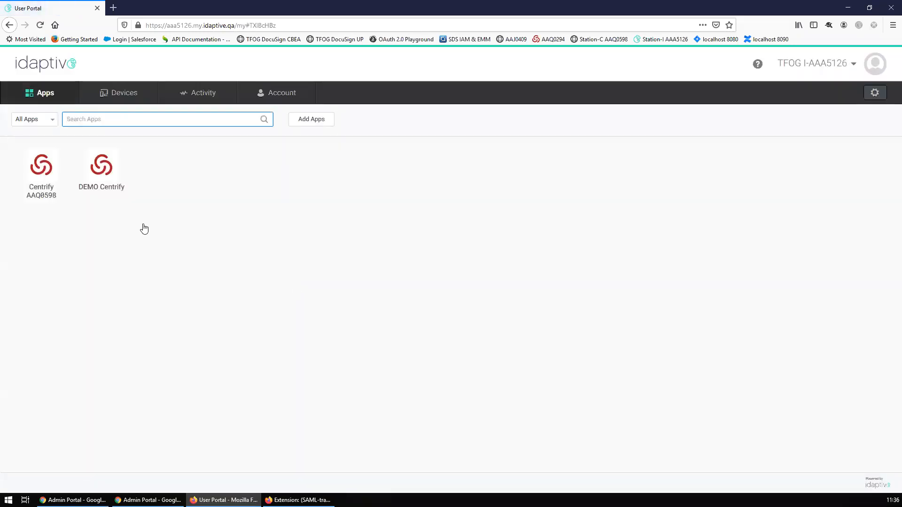
# - Clear SAML-tracer again and launch DEMO Centrify, capturing its SAML requests
pyautogui.click(299, 500)
pyautogui.click(504, 117)
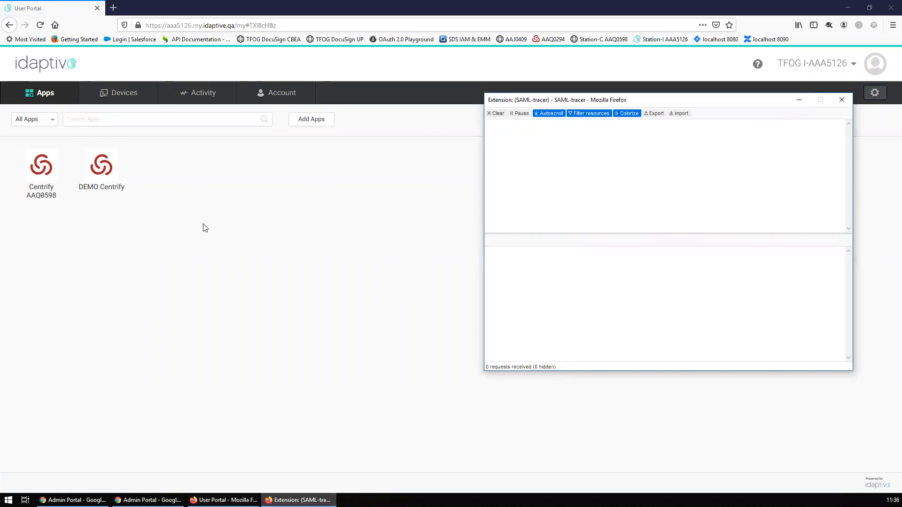
pyautogui.click(201, 227)
pyautogui.click(101, 170)
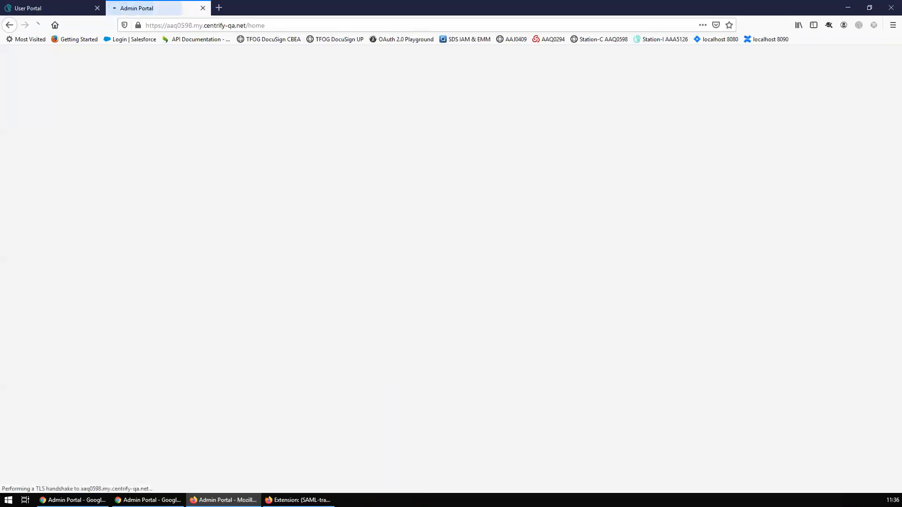
pyautogui.click(299, 500)
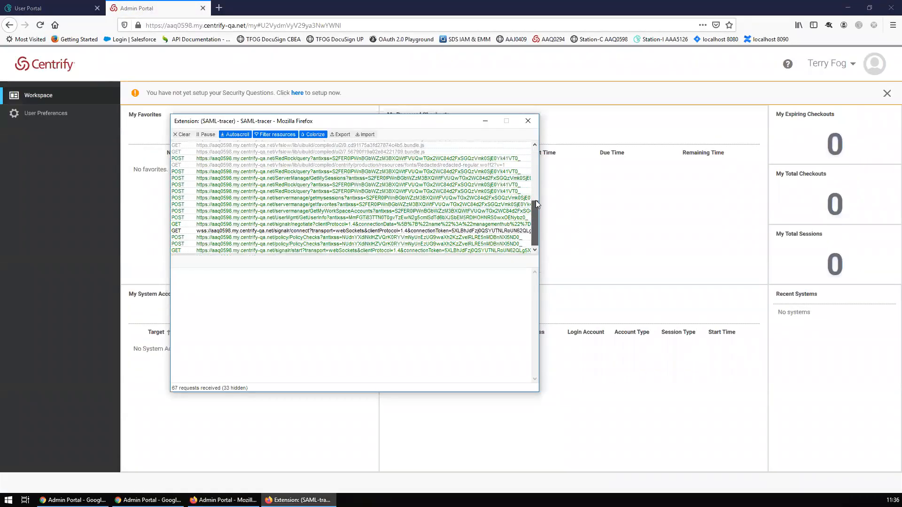
pyautogui.moveTo(535, 200); pyautogui.dragTo(535, 146)
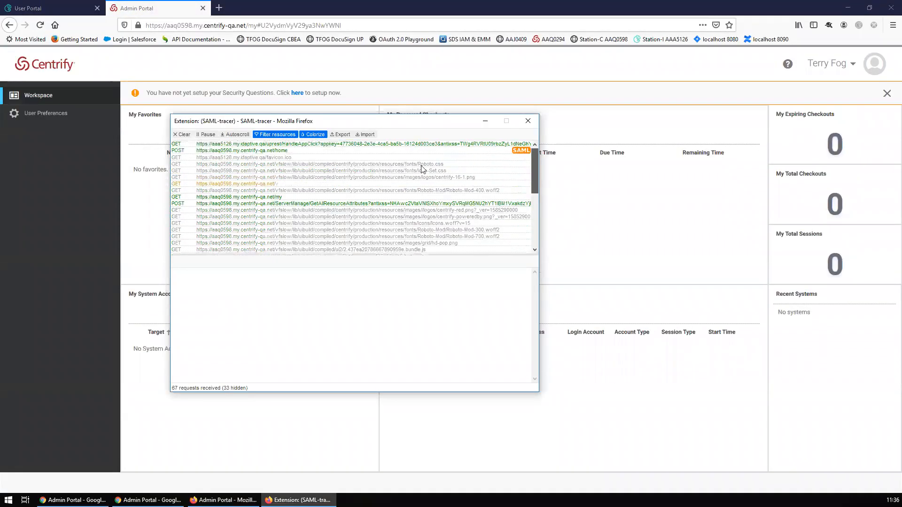
# - Open the captured SAML POST's decoded response in an enlarged SAML-tracer window
pyautogui.click(294, 152)
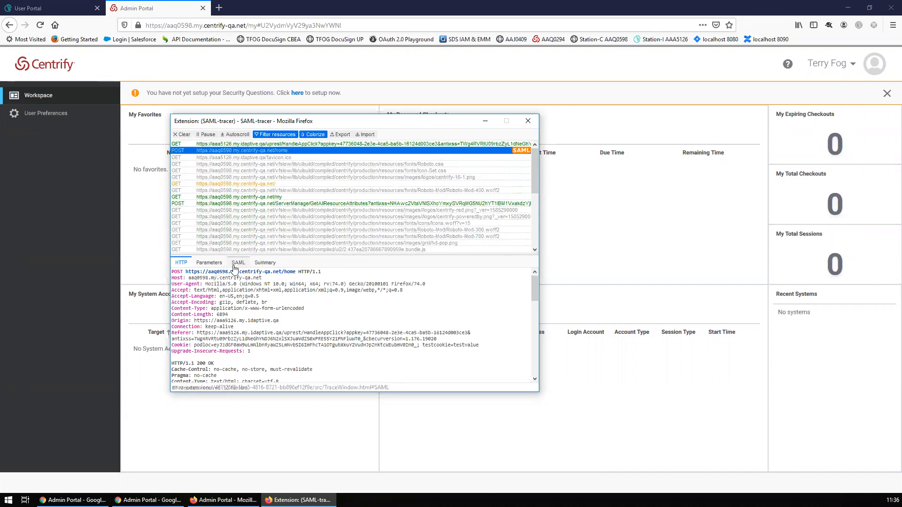
pyautogui.click(238, 262)
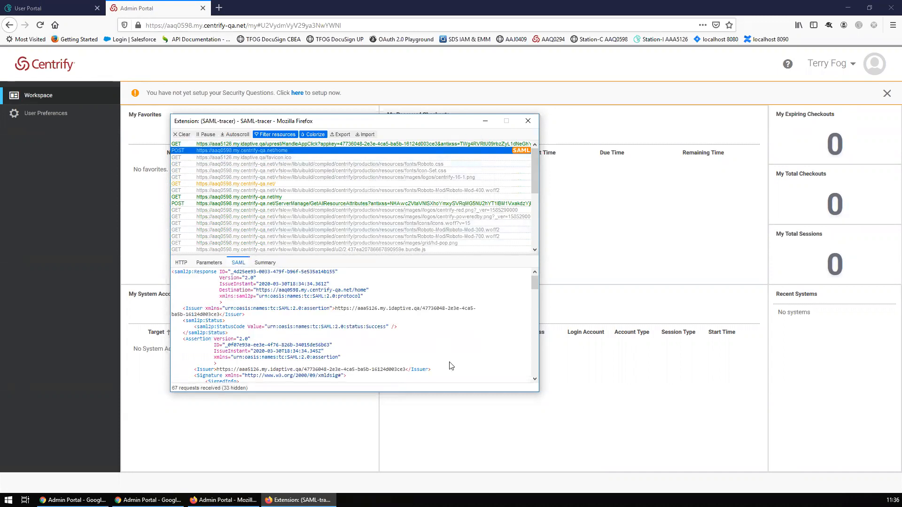
pyautogui.moveTo(441, 124); pyautogui.dragTo(325, 68)
pyautogui.moveTo(422, 337); pyautogui.dragTo(811, 440)
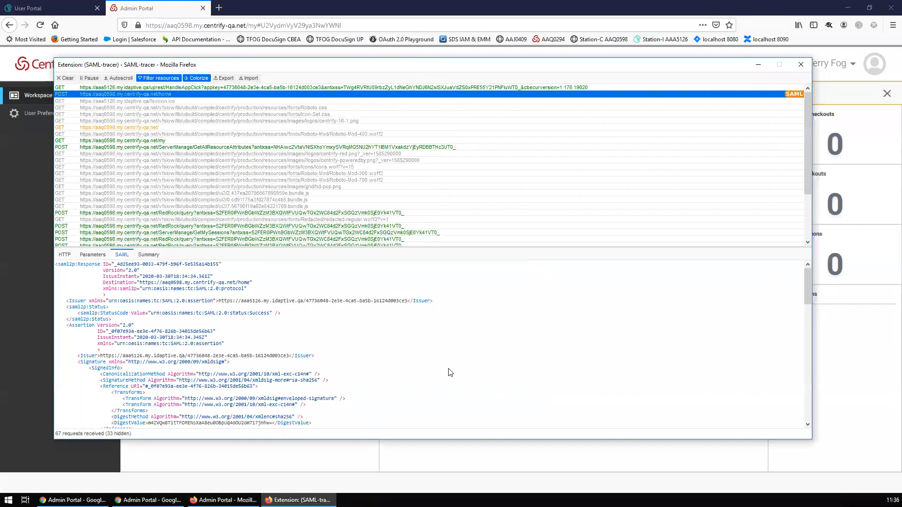
pyautogui.scroll(4, 449, 373)
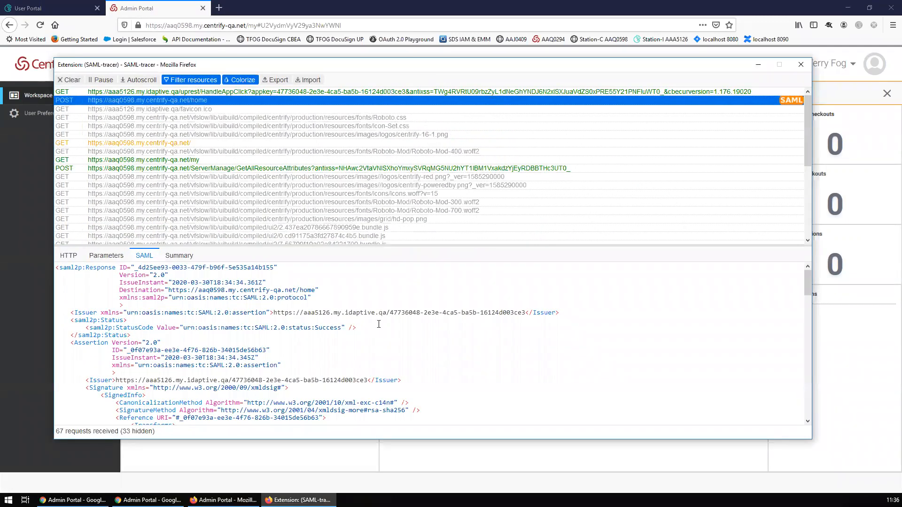
pyautogui.scroll(-3, 377, 326)
pyautogui.scroll(-15, 377, 325)
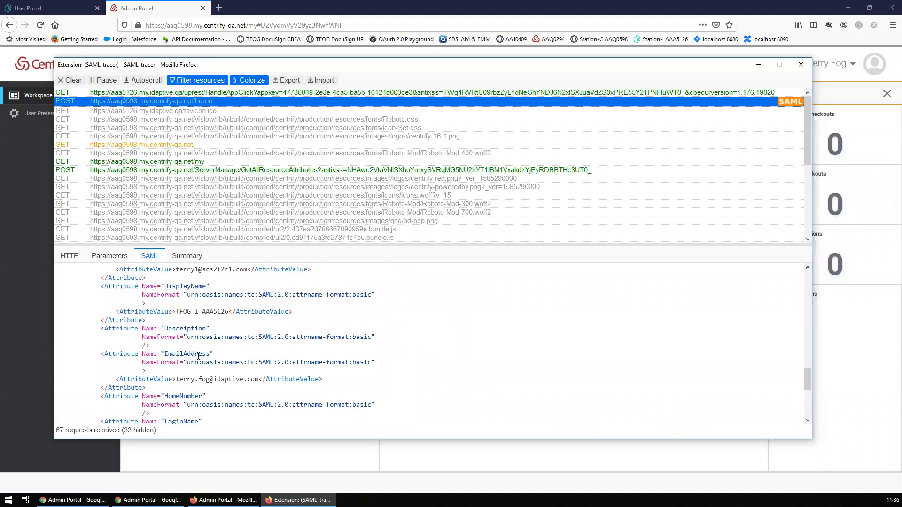
pyautogui.scroll(2, 196, 329)
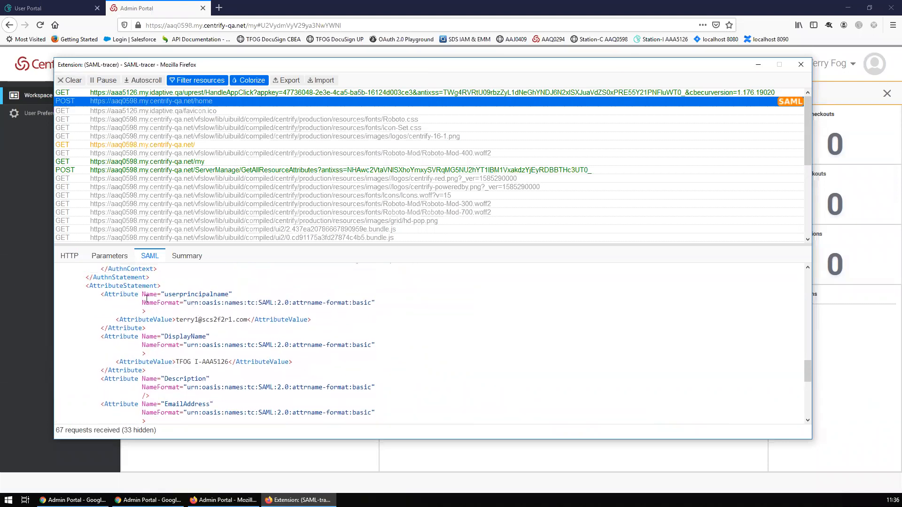
# - Highlight the asserted userprincipalname value, then return to the Centrify workspace
pyautogui.moveTo(176, 321); pyautogui.dragTo(248, 320)
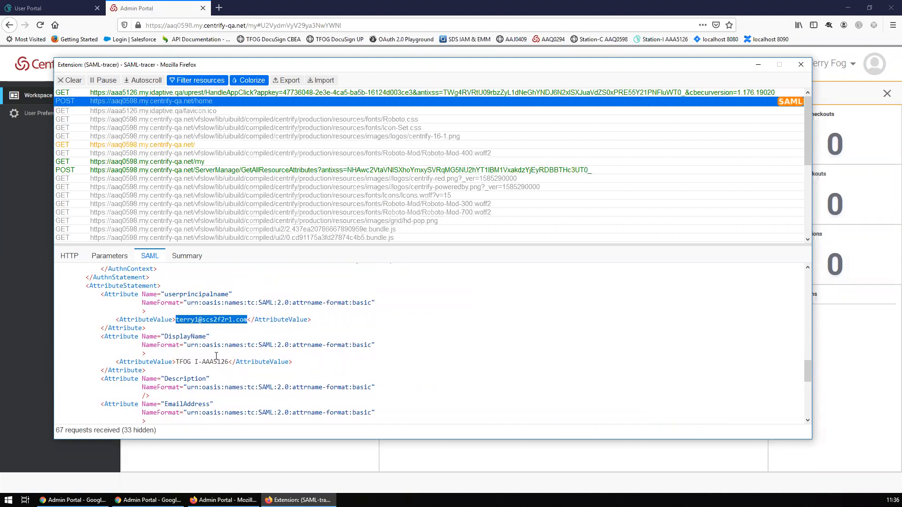
pyautogui.click(180, 322)
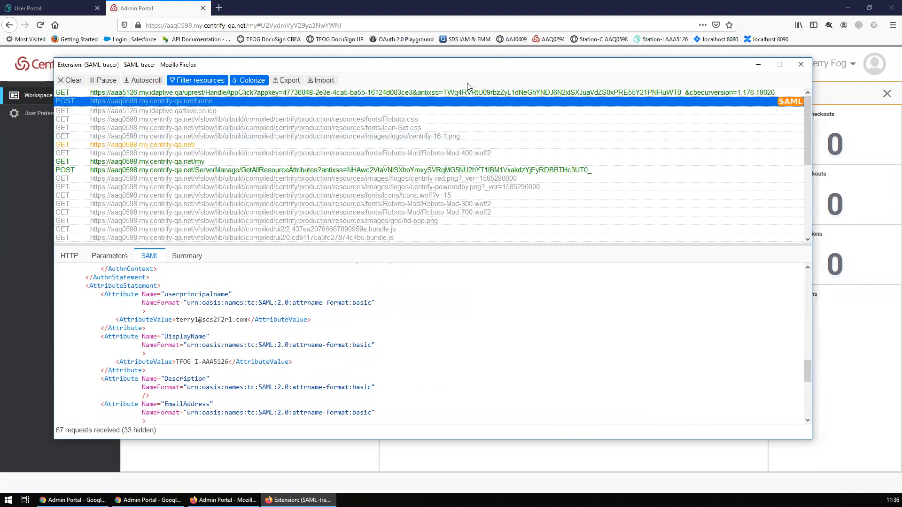
pyautogui.click(97, 56)
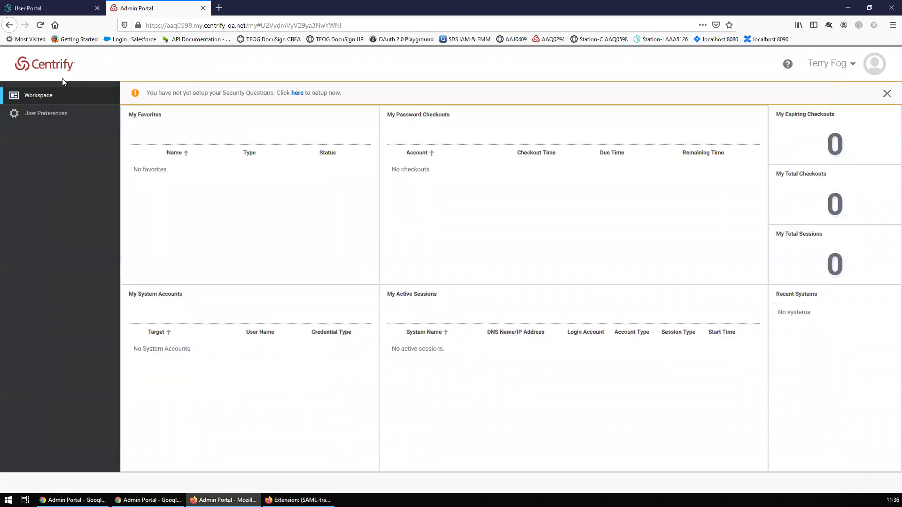
# - Open the federated user's profile and view its Activity showing 1 login at 11:34 AM
pyautogui.click(828, 64)
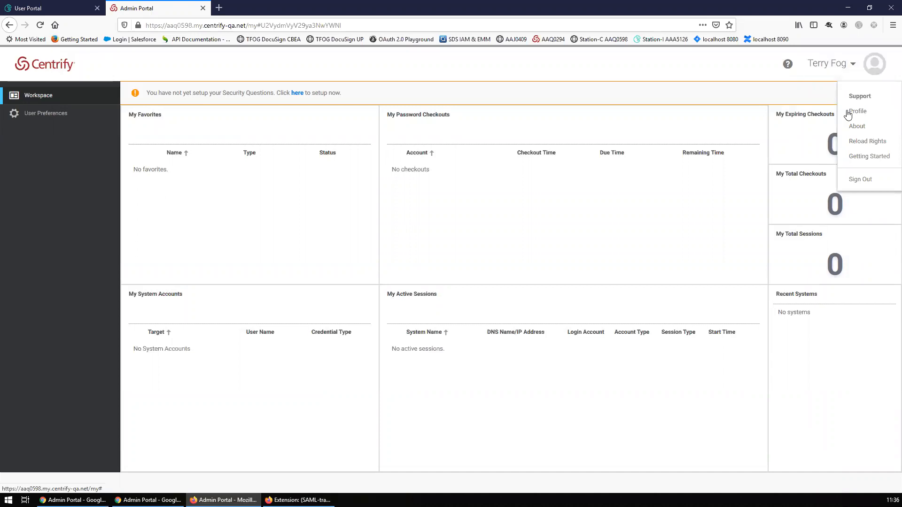
pyautogui.click(849, 111)
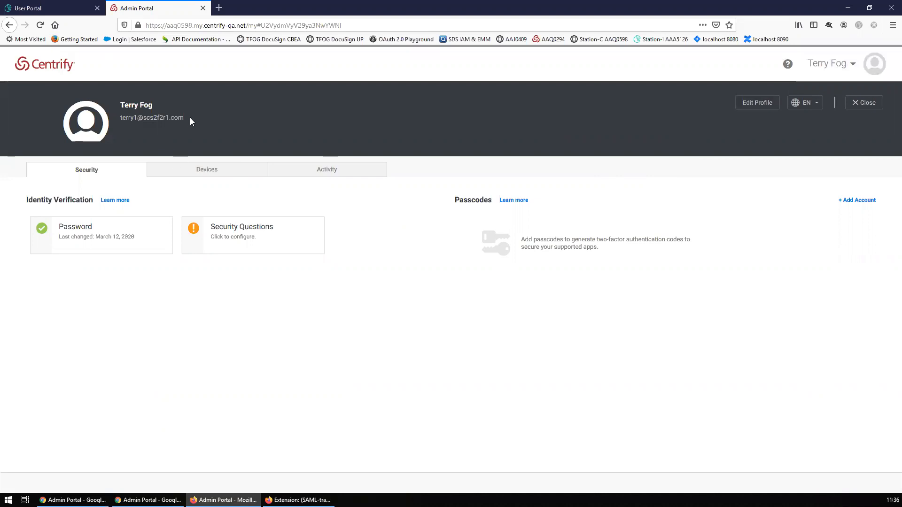
pyautogui.moveTo(188, 118); pyautogui.dragTo(120, 123)
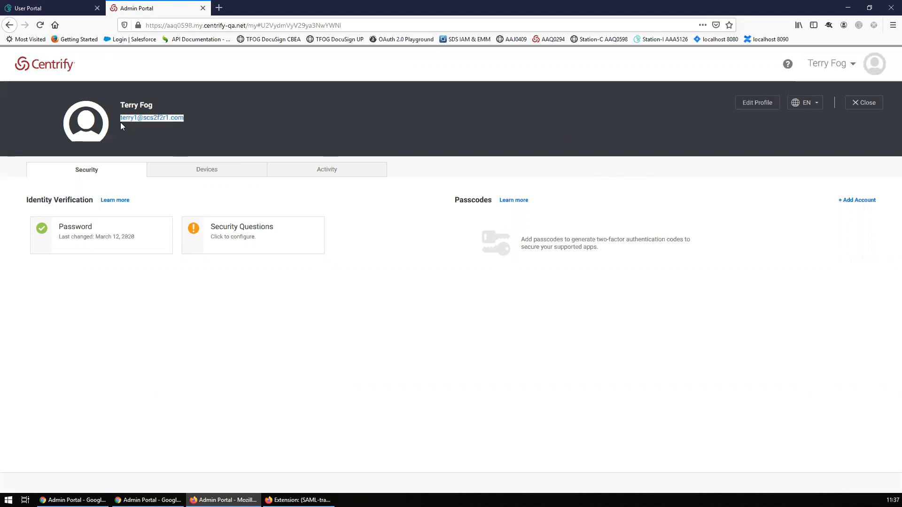
pyautogui.click(230, 135)
pyautogui.click(244, 173)
pyautogui.click(317, 172)
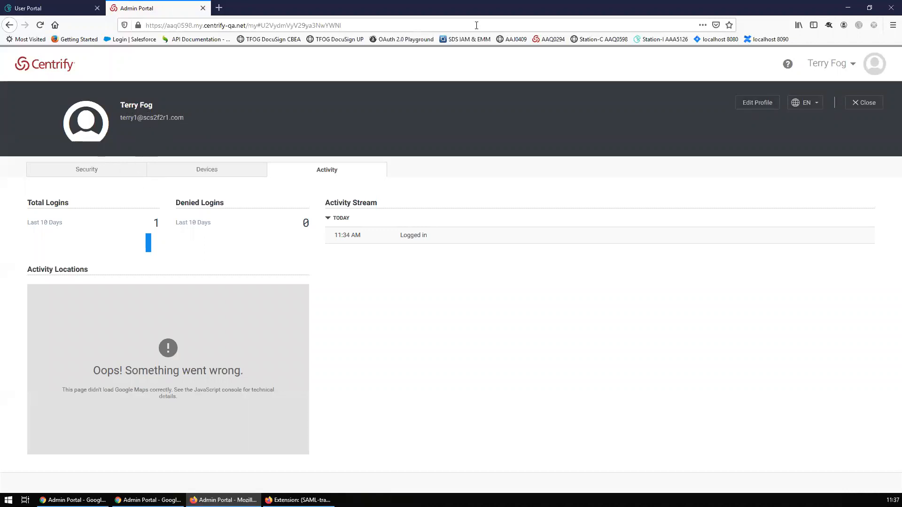
pyautogui.moveTo(521, 6); pyautogui.dragTo(518, 34)
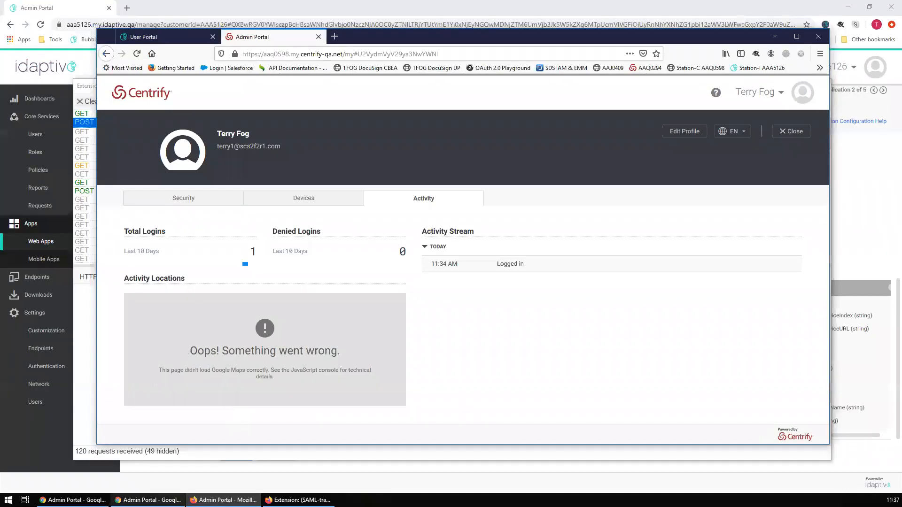
# - Show the tenant's Users list in the maximized Centrify admin console
pyautogui.click(75, 501)
pyautogui.click(75, 501)
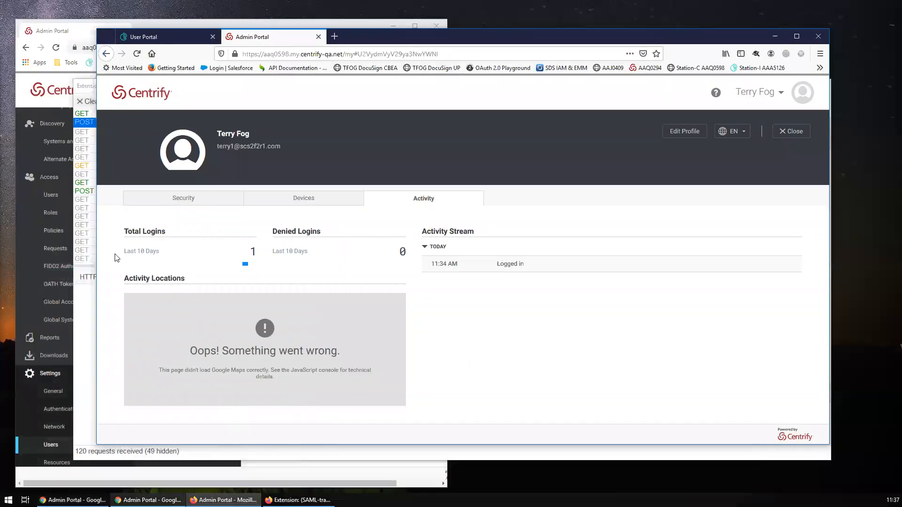
pyautogui.click(72, 33)
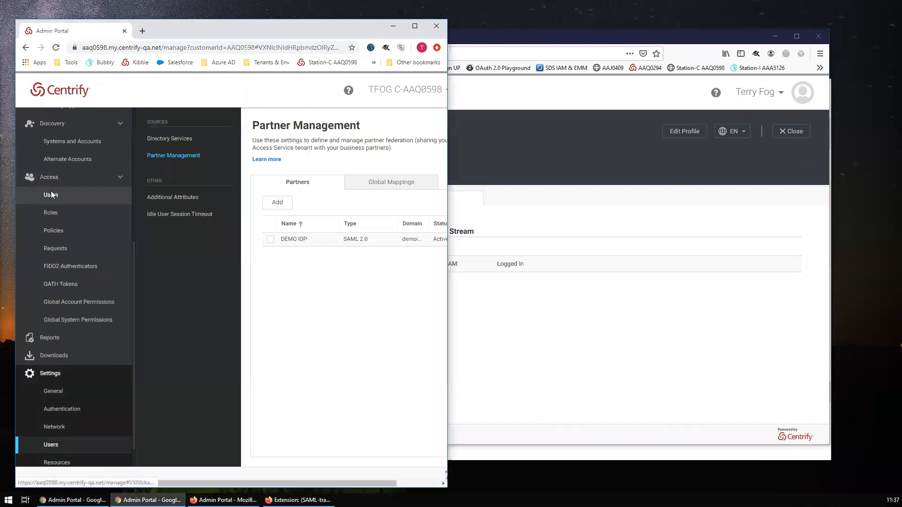
pyautogui.click(51, 192)
pyautogui.click(415, 26)
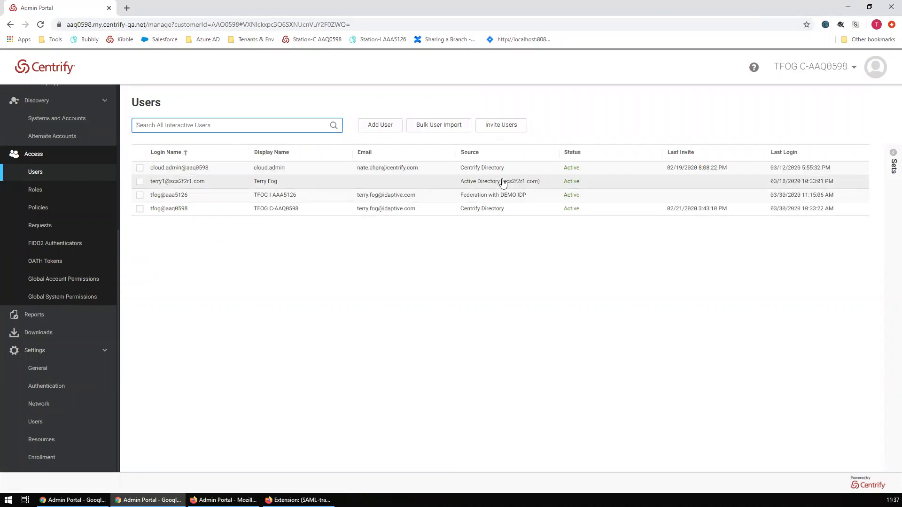
# - Go to Settings > Users and open the partner federation settings
pyautogui.moveTo(286, 499)
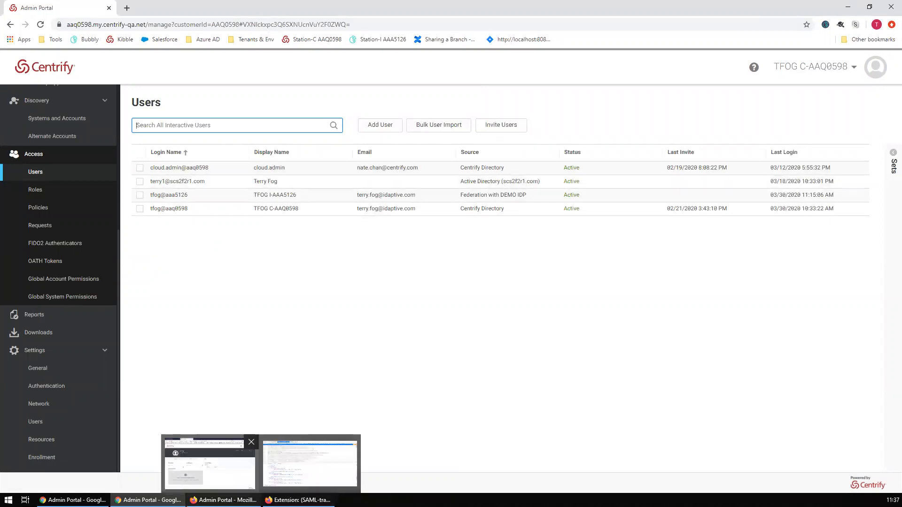
pyautogui.click(210, 463)
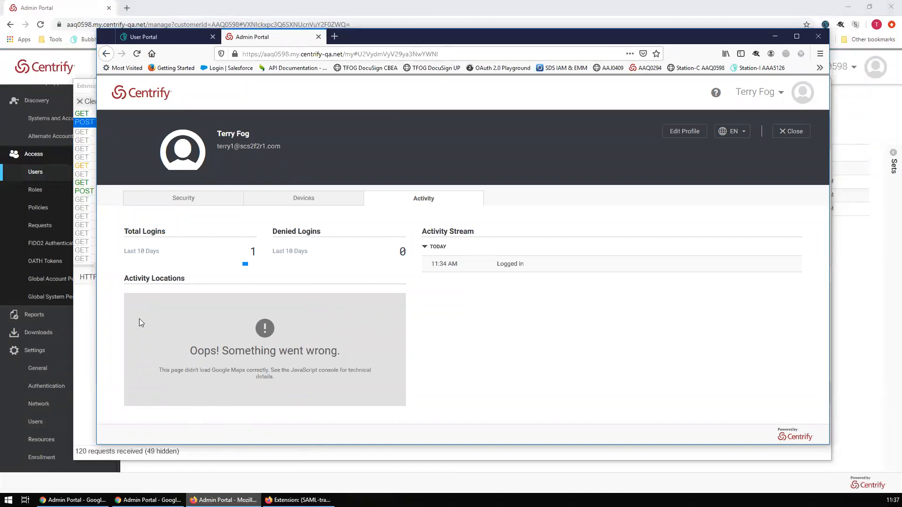
pyautogui.click(36, 421)
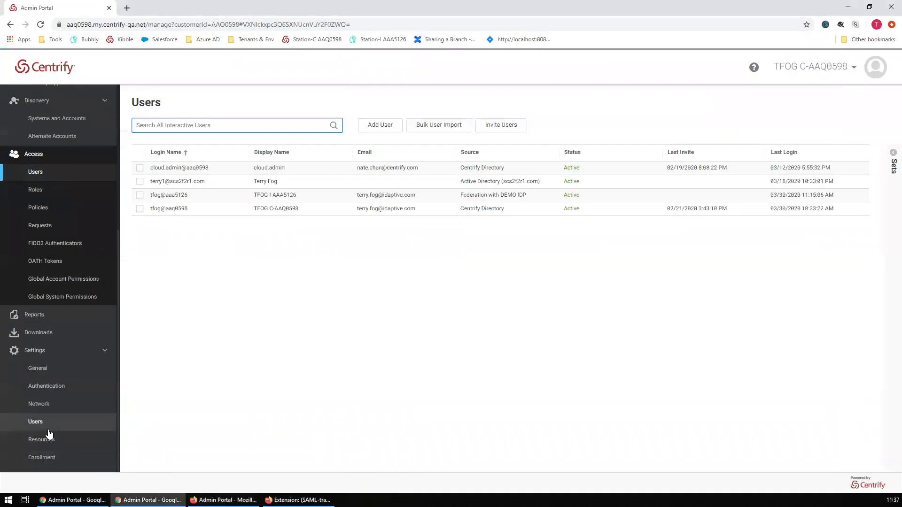
pyautogui.click(155, 134)
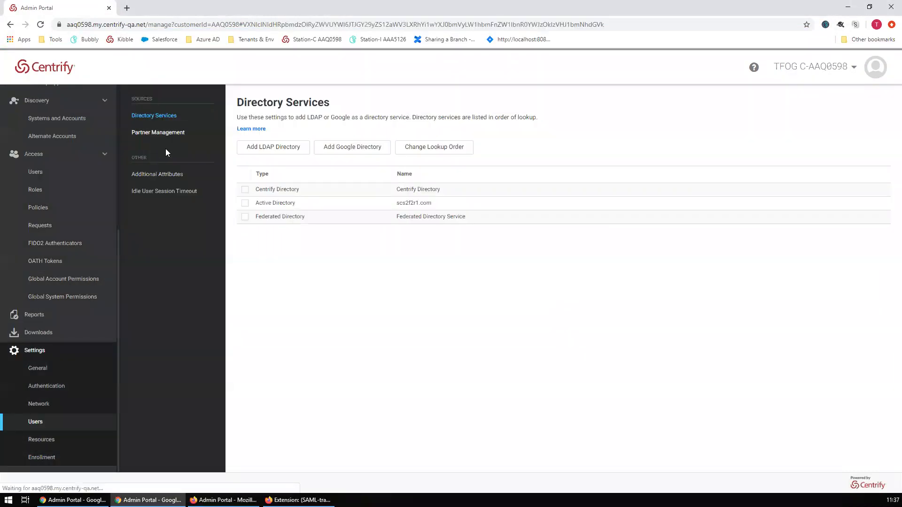
# - Open the DEMO IDP partner's user mapping and compare it with the asserted userprincipalname in SAML-tracer
pyautogui.click(286, 208)
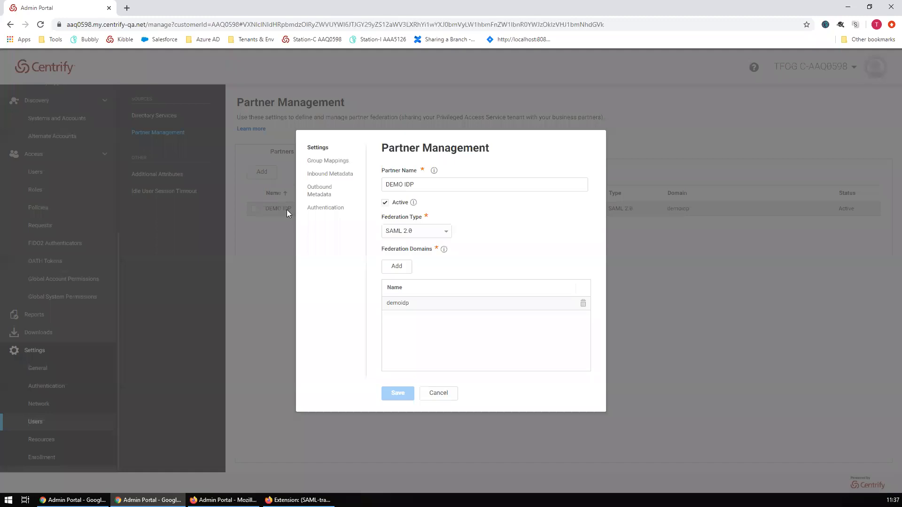
pyautogui.click(325, 207)
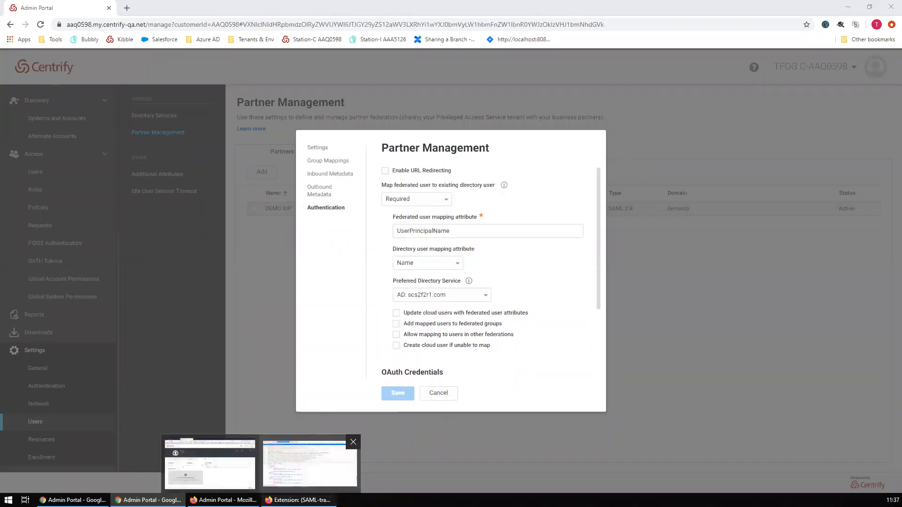
pyautogui.click(298, 500)
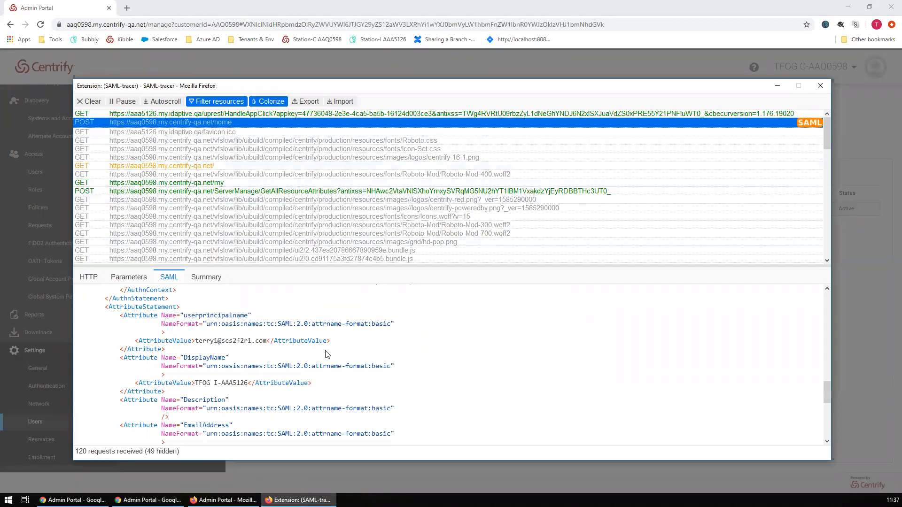
pyautogui.moveTo(196, 340); pyautogui.dragTo(268, 341)
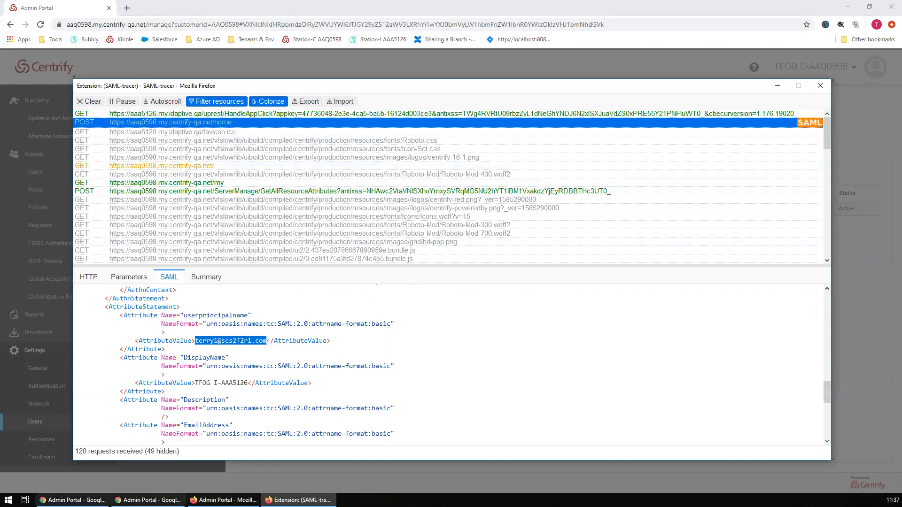
# - Compare the DEMO IDP mapping against the login name shown in the user's profile
pyautogui.click(72, 499)
pyautogui.click(223, 500)
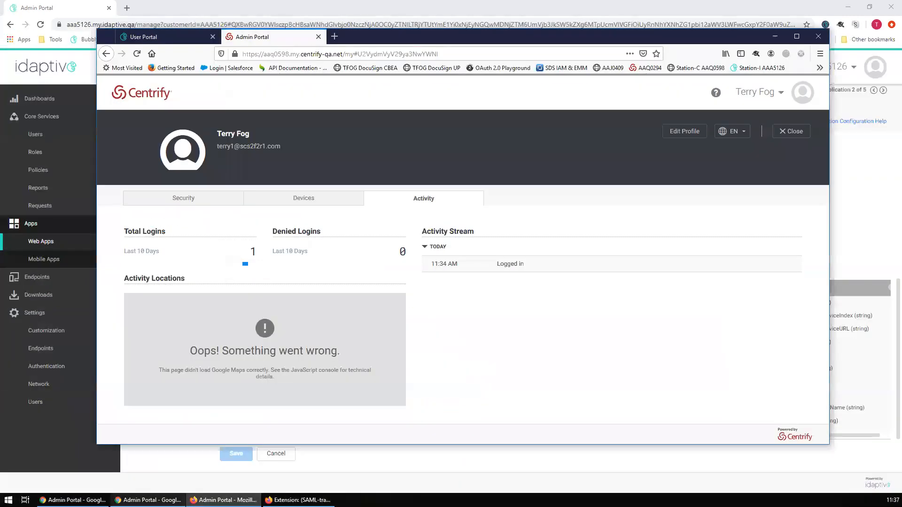
pyautogui.click(148, 499)
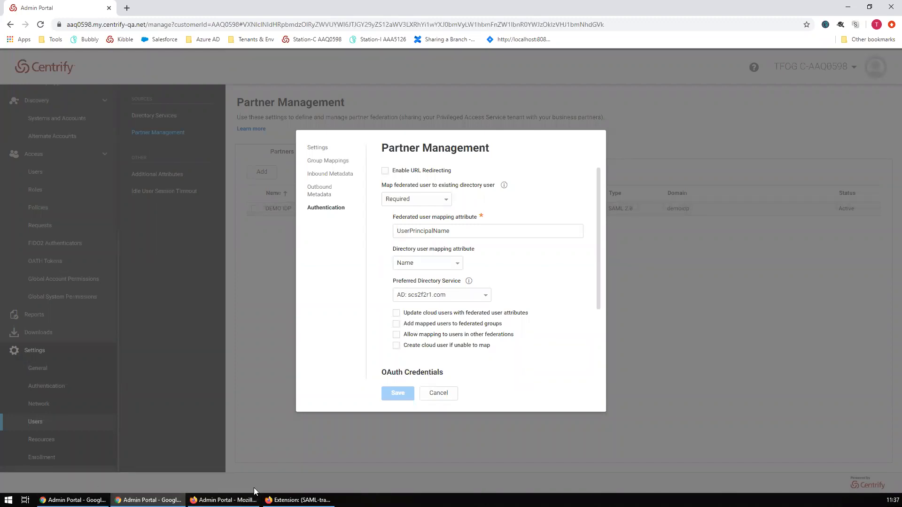
pyautogui.click(223, 500)
pyautogui.moveTo(284, 149); pyautogui.dragTo(217, 147)
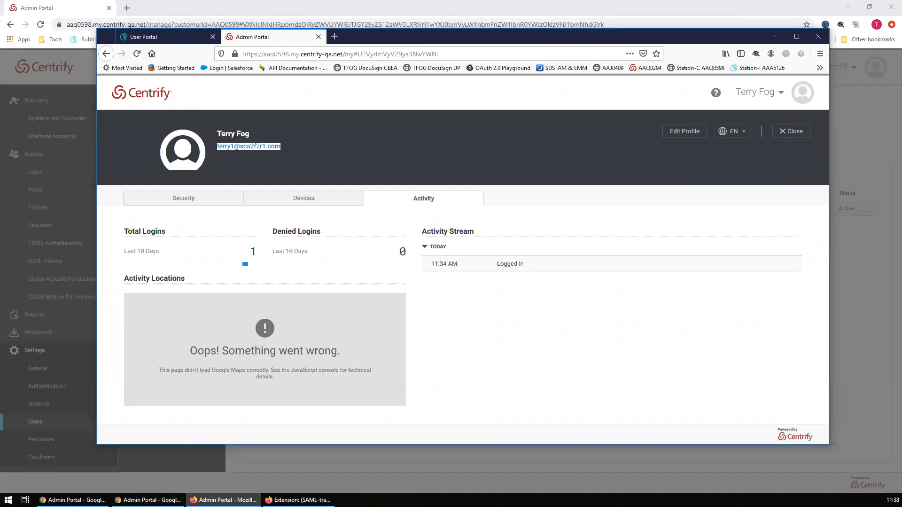
pyautogui.click(506, 355)
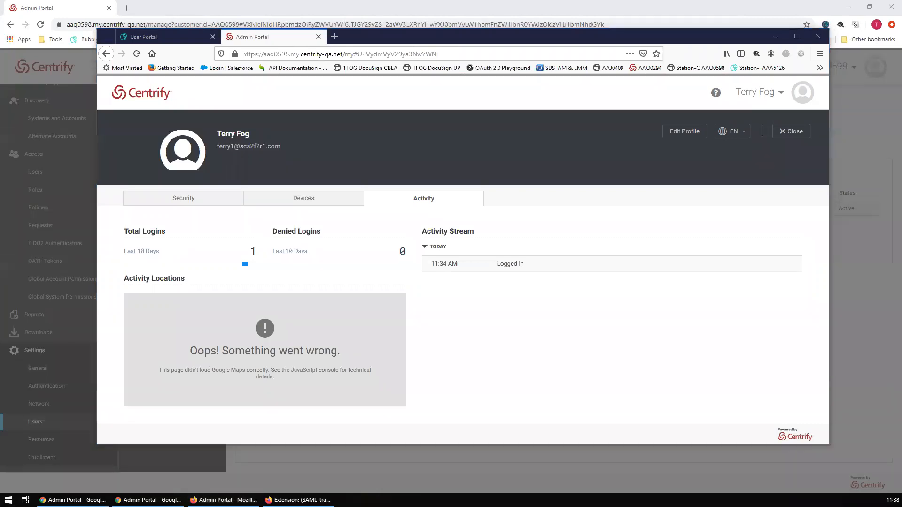
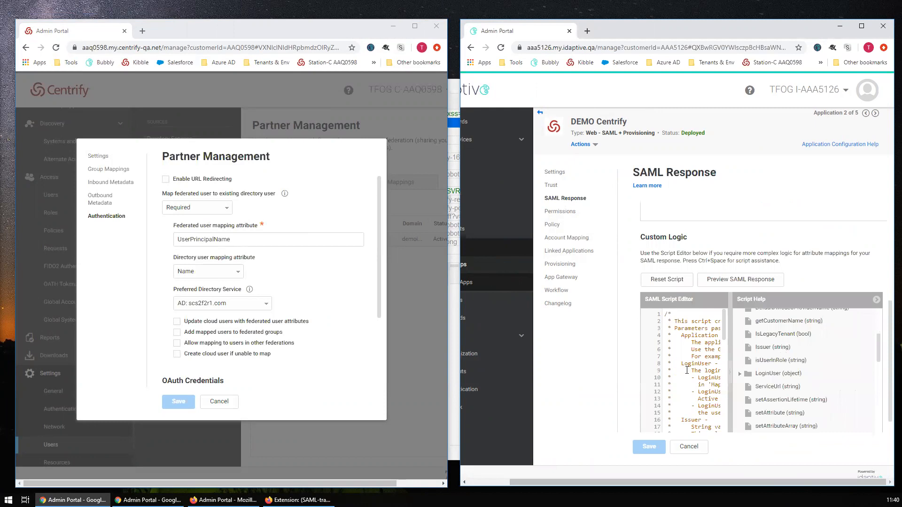
# - Maximize the Idaptive admin window and scroll down to the DEMO Centrify SAML Response script
pyautogui.click(861, 25)
pyautogui.scroll(-6, 465, 373)
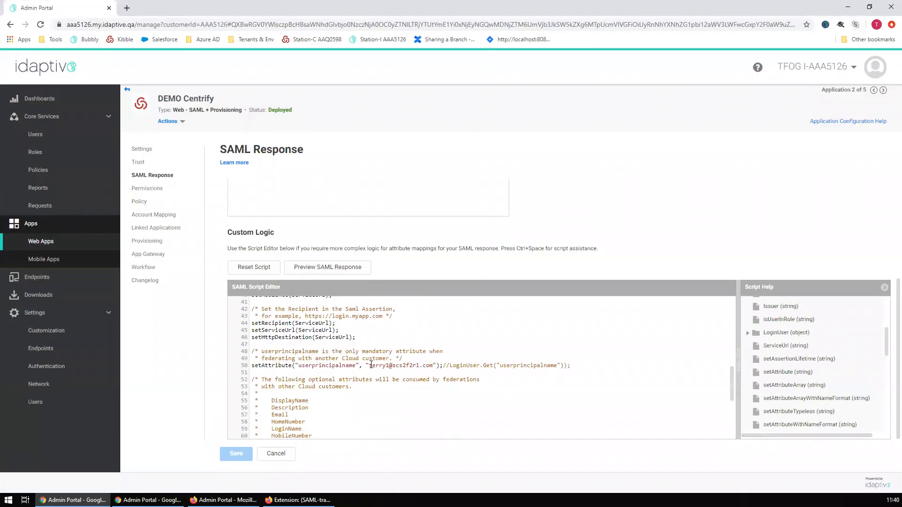
# - Delete the hard-coded address on line 50 so userprincipalname comes from LoginUser.Get, and save
pyautogui.moveTo(367, 364); pyautogui.dragTo(447, 365)
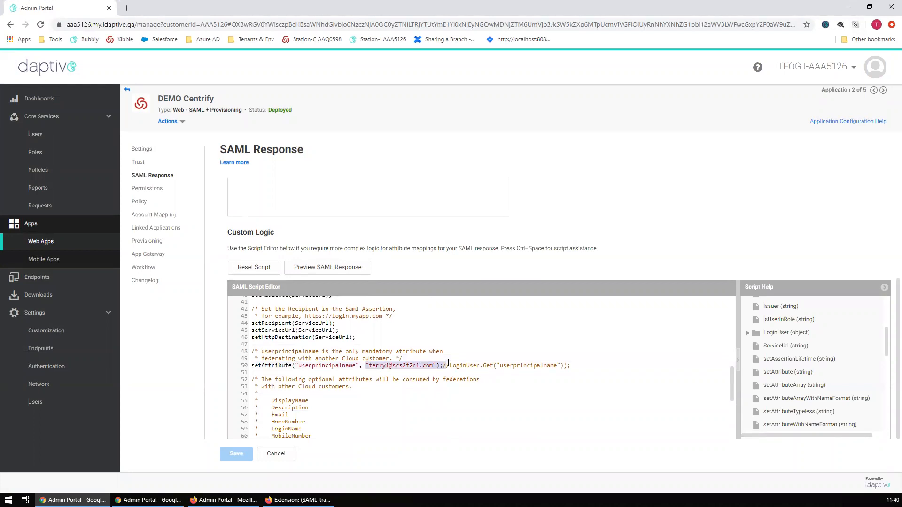
pyautogui.press('BackSpace')
pyautogui.press('Delete')
pyautogui.click(237, 454)
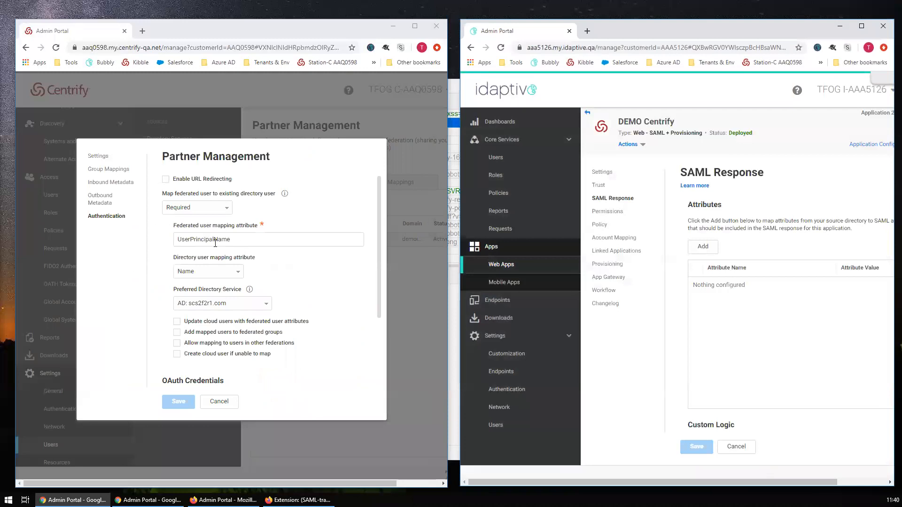
# - Hide the script help and scroll across line 50 to check the edited code
pyautogui.scroll(-4, 682, 355)
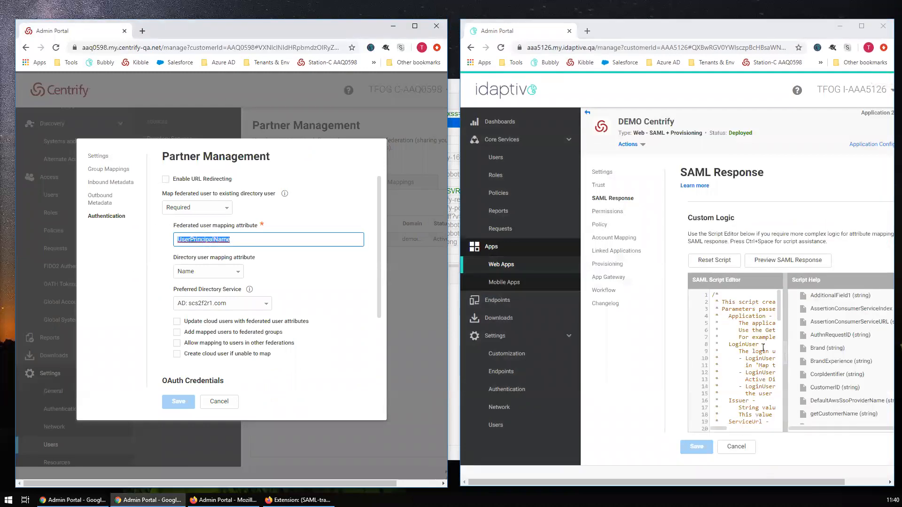
pyautogui.click(784, 355)
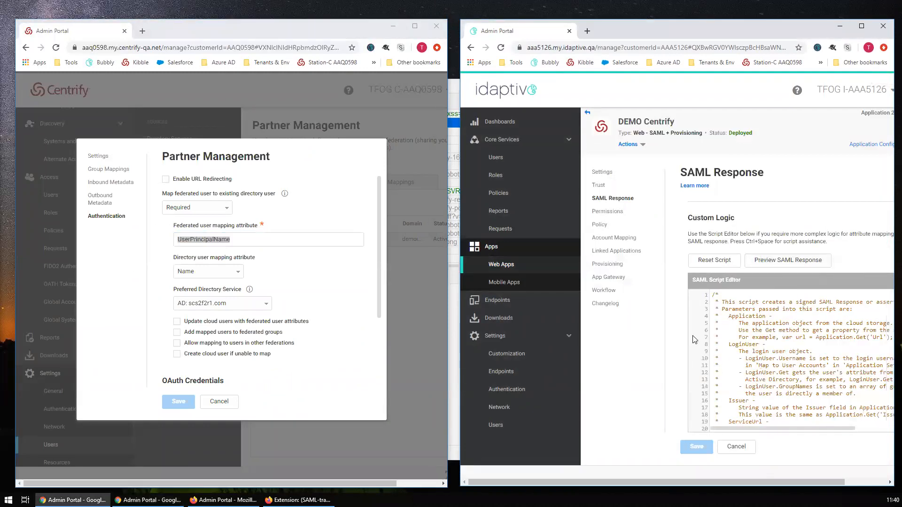
pyautogui.hscroll(1, 694, 335)
pyautogui.scroll(-5, 694, 334)
pyautogui.scroll(-1, 695, 335)
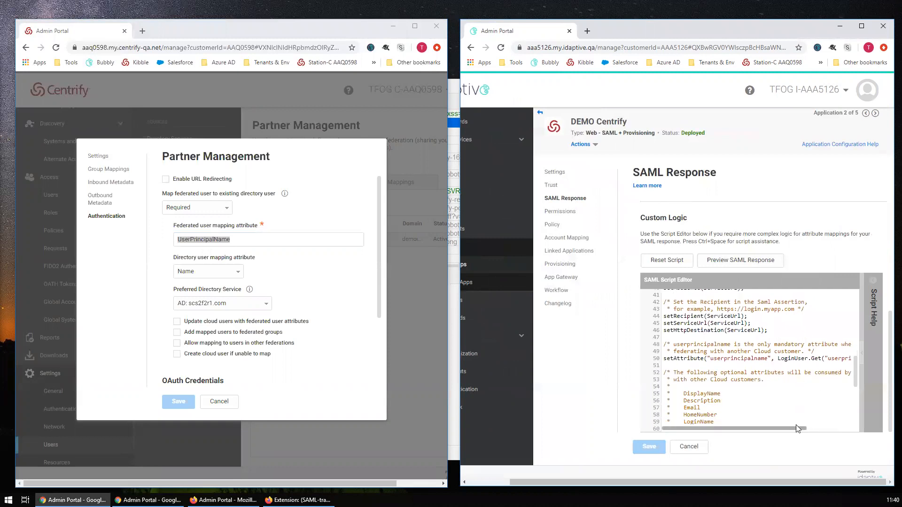
pyautogui.moveTo(796, 427); pyautogui.dragTo(838, 362)
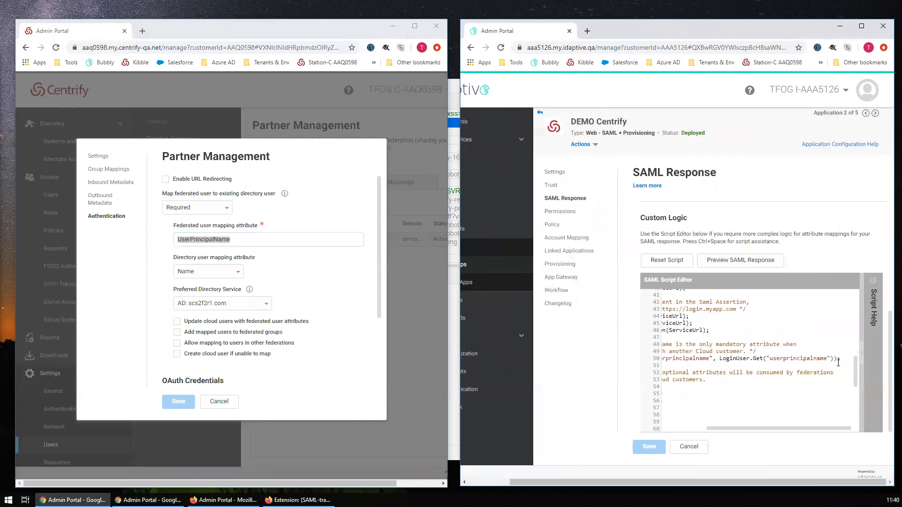
pyautogui.click(768, 366)
pyautogui.click(809, 428)
pyautogui.click(716, 337)
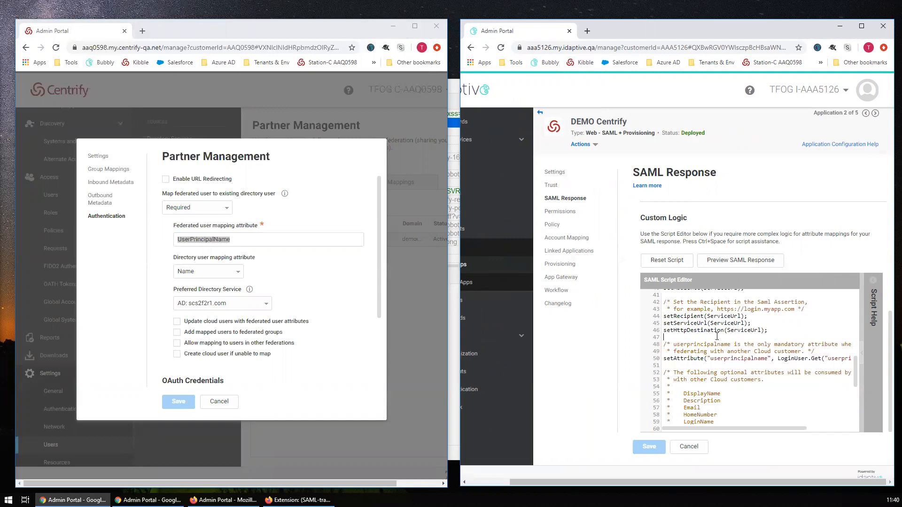
pyautogui.click(310, 267)
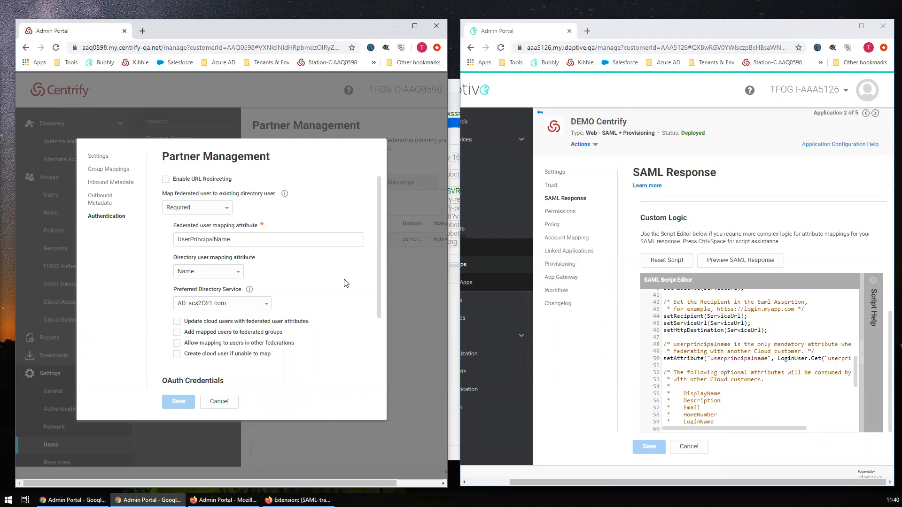
pyautogui.click(252, 245)
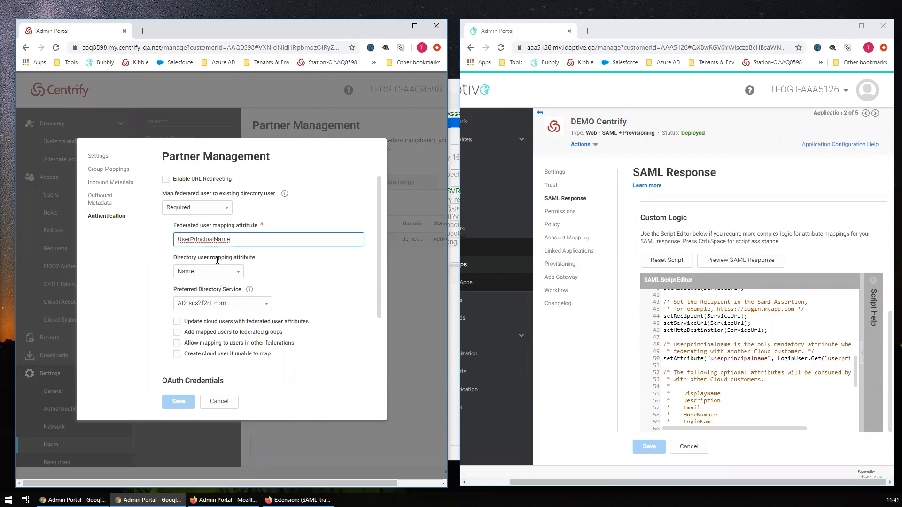
pyautogui.doubleClick(212, 241)
pyautogui.click(231, 243)
pyautogui.click(266, 304)
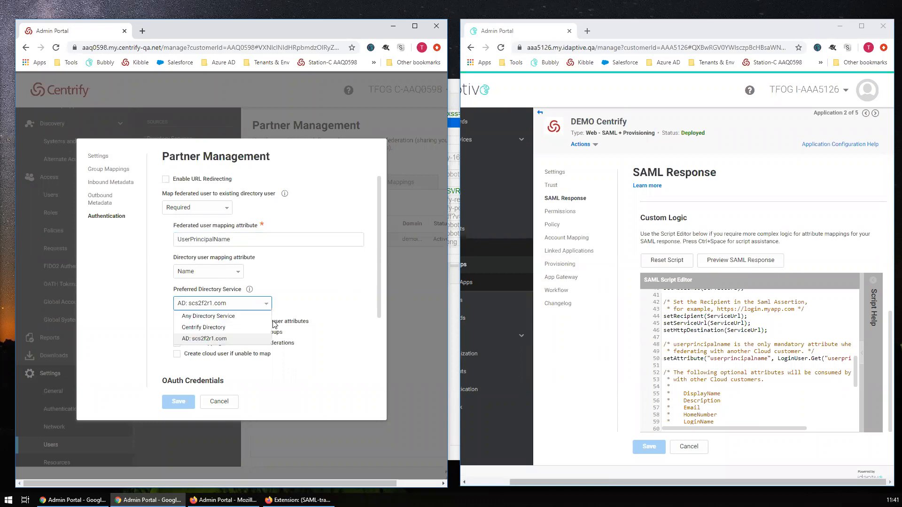
pyautogui.click(217, 339)
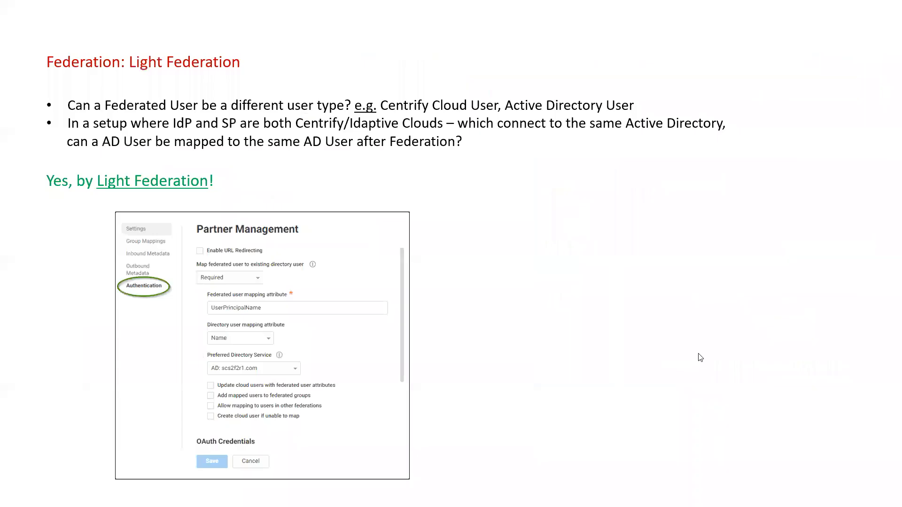
pyautogui.click(676, 398)
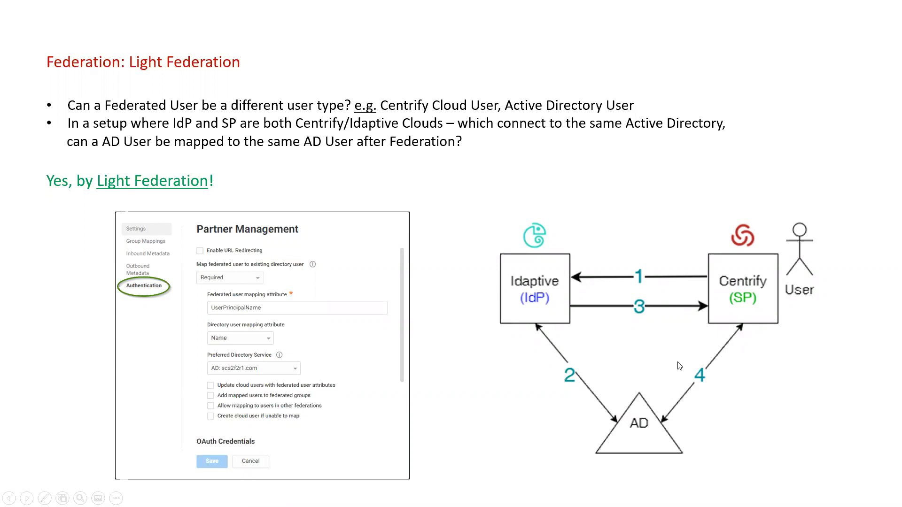
pyautogui.click(825, 41)
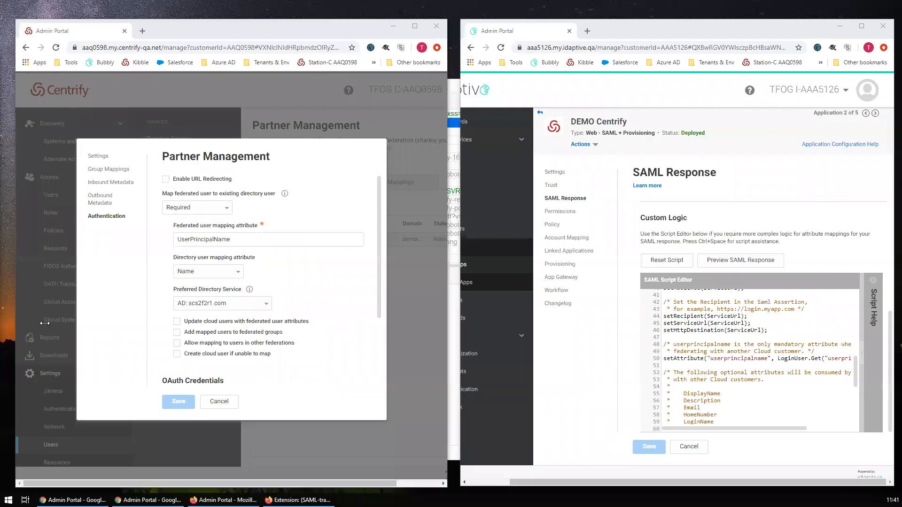
pyautogui.moveTo(378, 288); pyautogui.dragTo(376, 260)
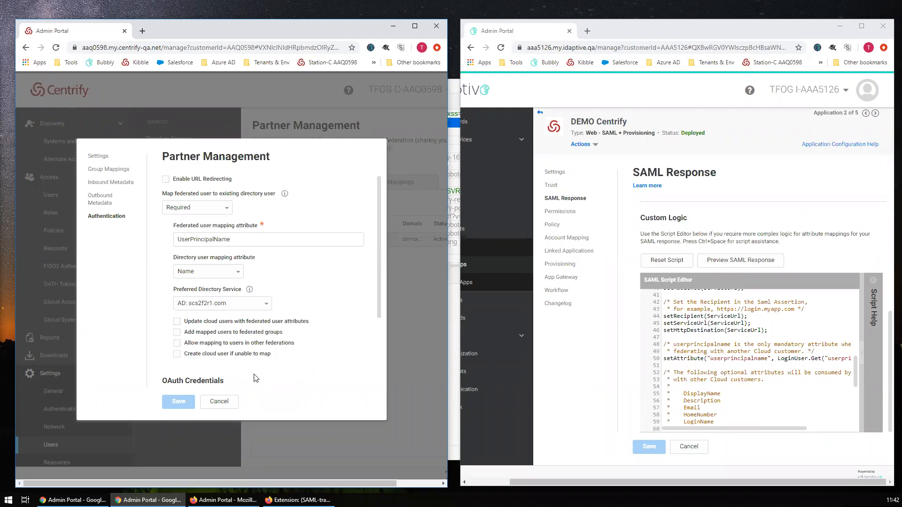
pyautogui.scroll(-2, 334, 356)
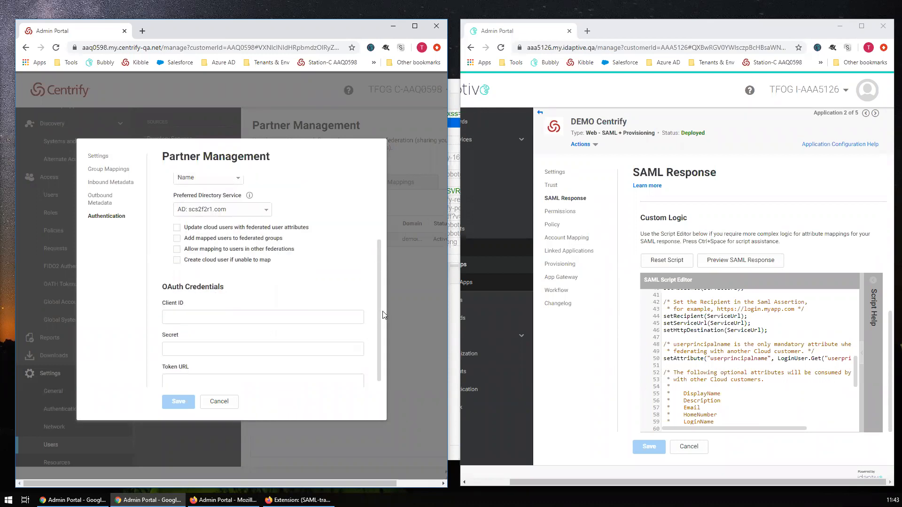
pyautogui.scroll(1, 379, 293)
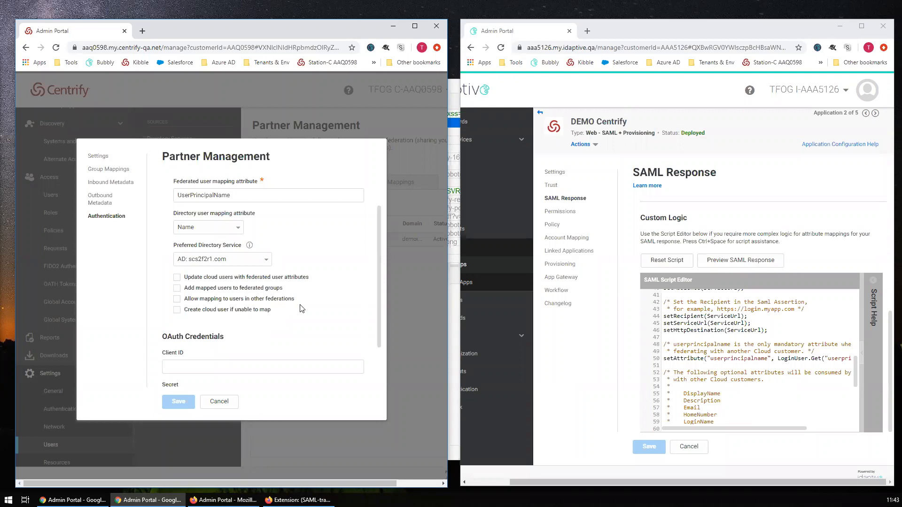
pyautogui.scroll(1, 261, 311)
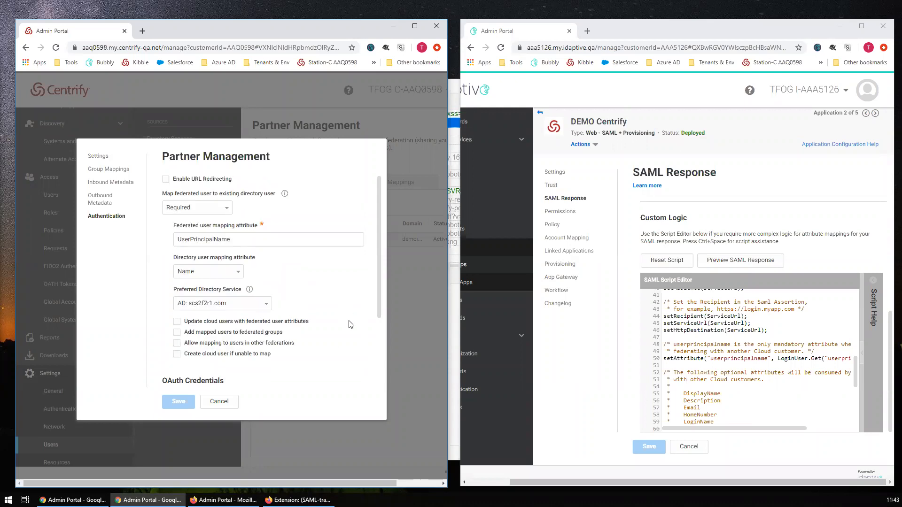
# - Choose Centrify Directory as the DEMO IDP partner's preferred directory service
pyautogui.click(266, 310)
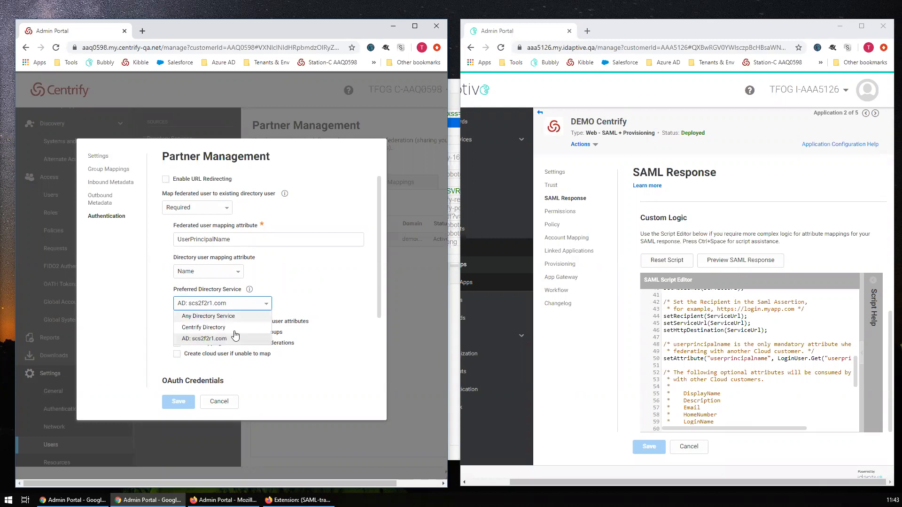
pyautogui.click(234, 331)
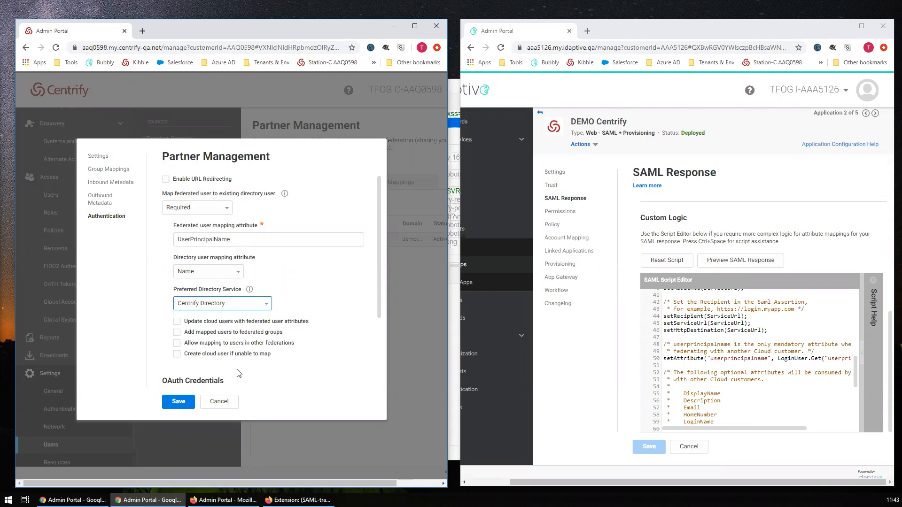
pyautogui.click(179, 357)
# - Tick and then untick 'Update cloud users with federated user attributes', leaving it off
pyautogui.click(177, 322)
pyautogui.moveTo(204, 323); pyautogui.dragTo(233, 323)
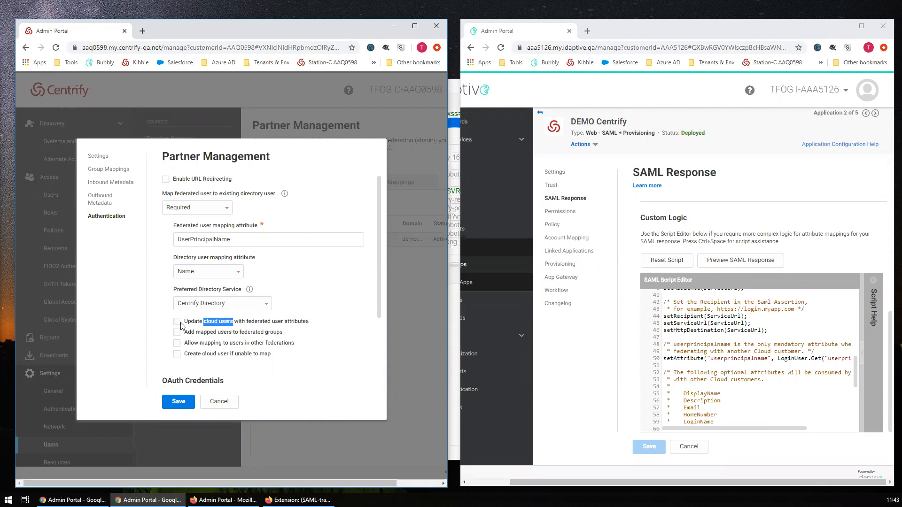
pyautogui.click(187, 322)
pyautogui.click(180, 323)
pyautogui.scroll(-2, 369, 360)
pyautogui.scroll(2, 329, 338)
# - Cancel the directory change, reopen DEMO IDP's Authentication settings, and check the SAML-tracer capture
pyautogui.click(259, 304)
pyautogui.click(217, 401)
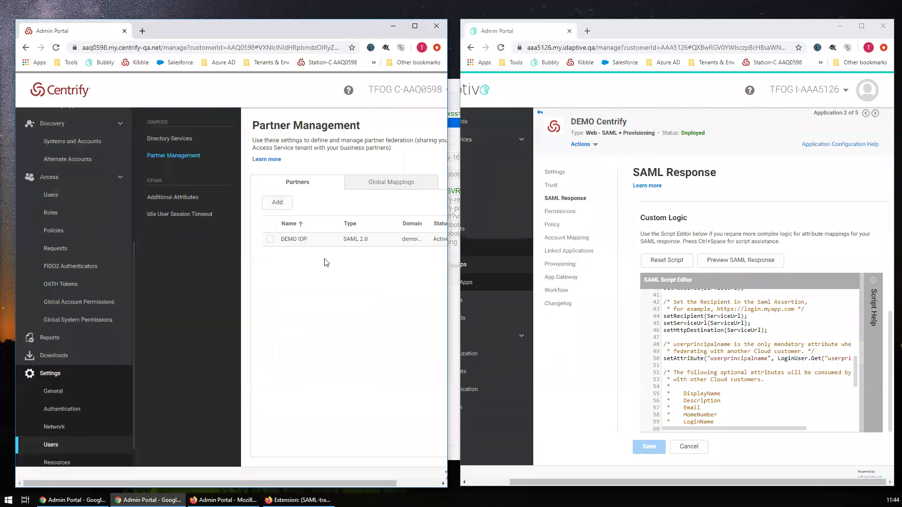
pyautogui.click(302, 241)
pyautogui.click(245, 241)
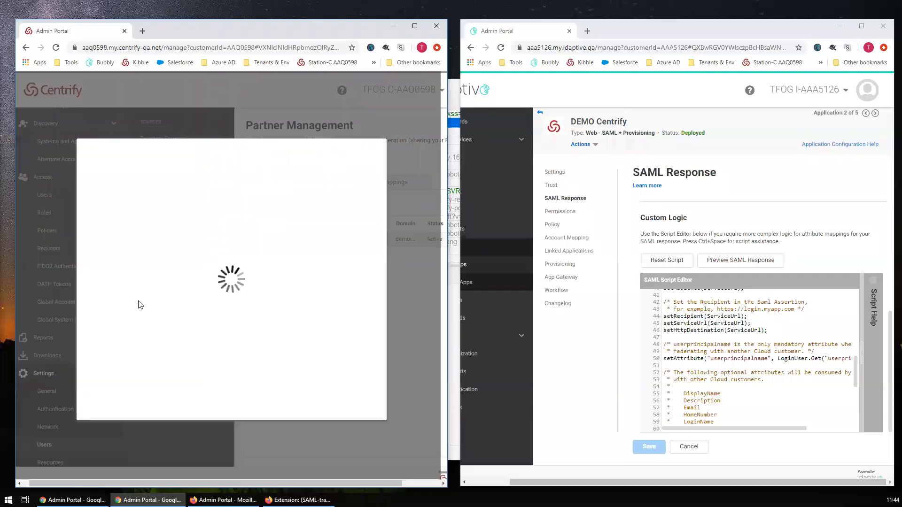
pyautogui.click(106, 215)
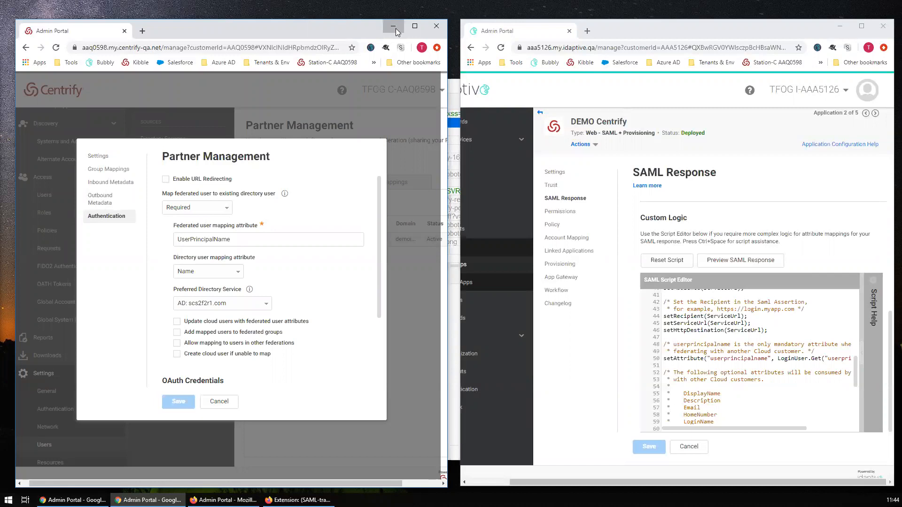
pyautogui.click(298, 499)
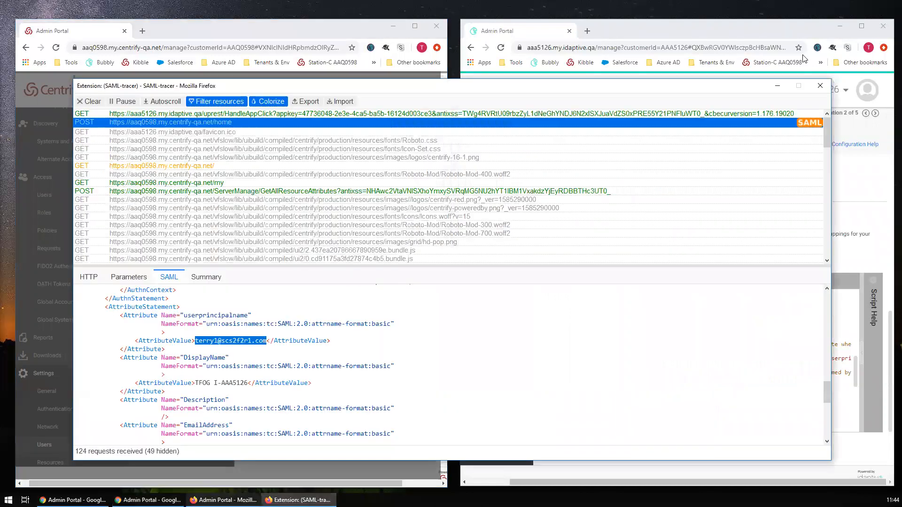
pyautogui.click(819, 86)
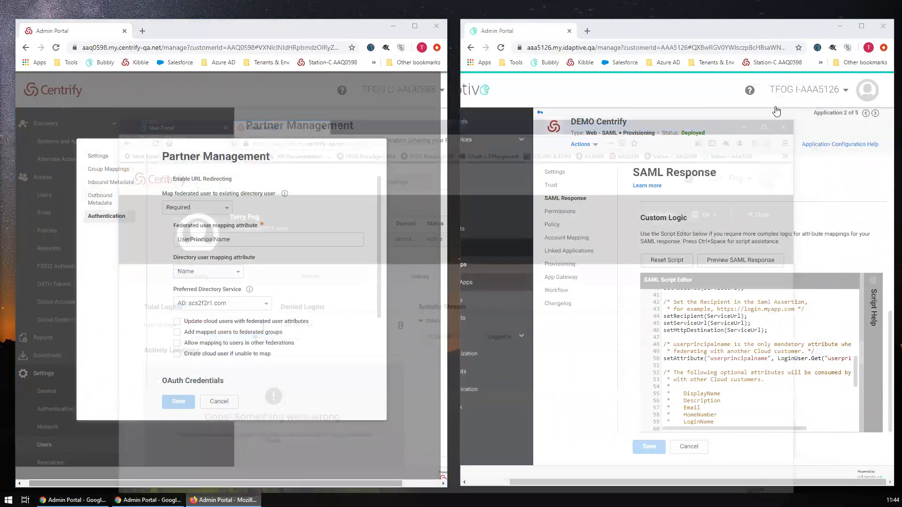
# - Sign out of the Centrify Admin Portal, close its tab, and sign out of the User Portal
pyautogui.click(772, 98)
pyautogui.click(773, 213)
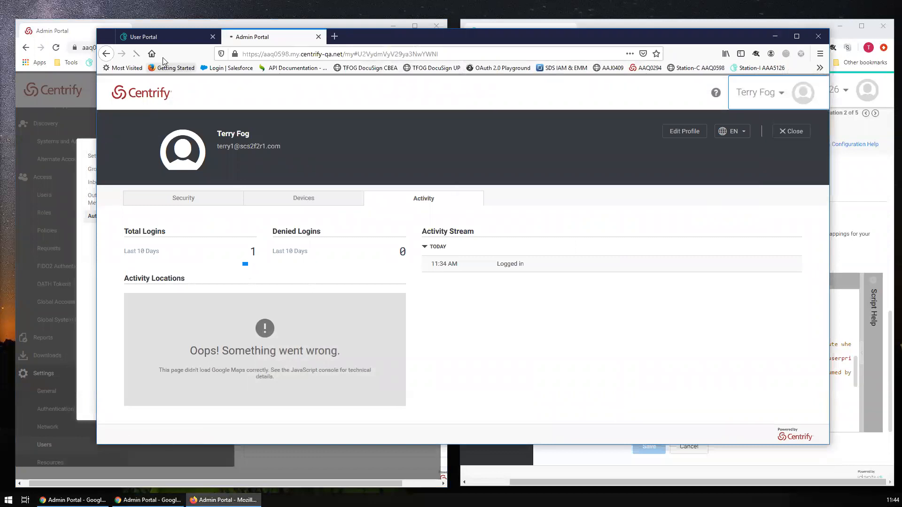
pyautogui.click(190, 36)
pyautogui.click(286, 41)
pyautogui.click(318, 37)
pyautogui.click(761, 92)
pyautogui.click(778, 183)
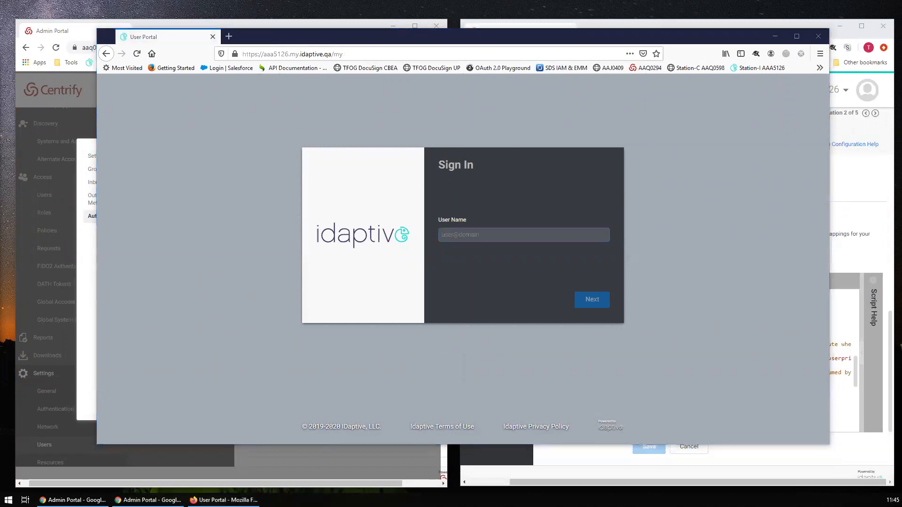
# - Sign back in as the domain user with the saved user name and password
pyautogui.click(475, 233)
pyautogui.hotkey('ctrl', 'v')
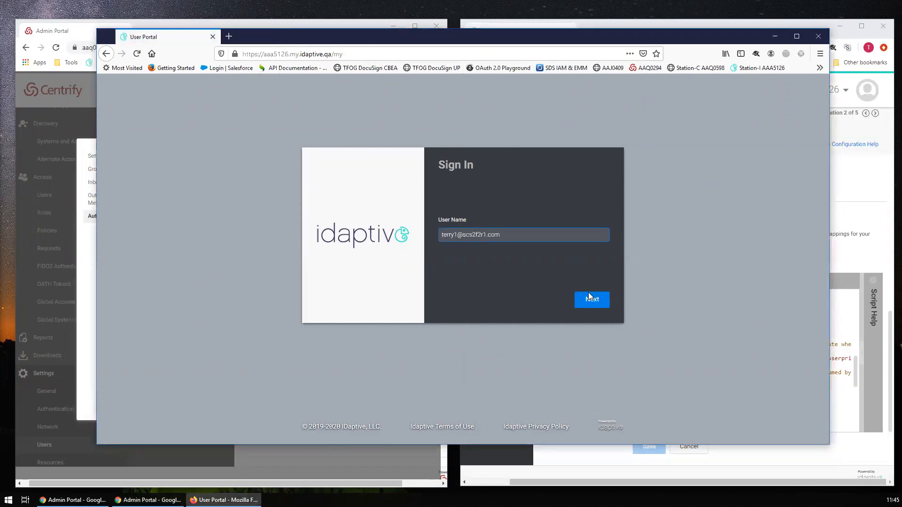
pyautogui.click(592, 300)
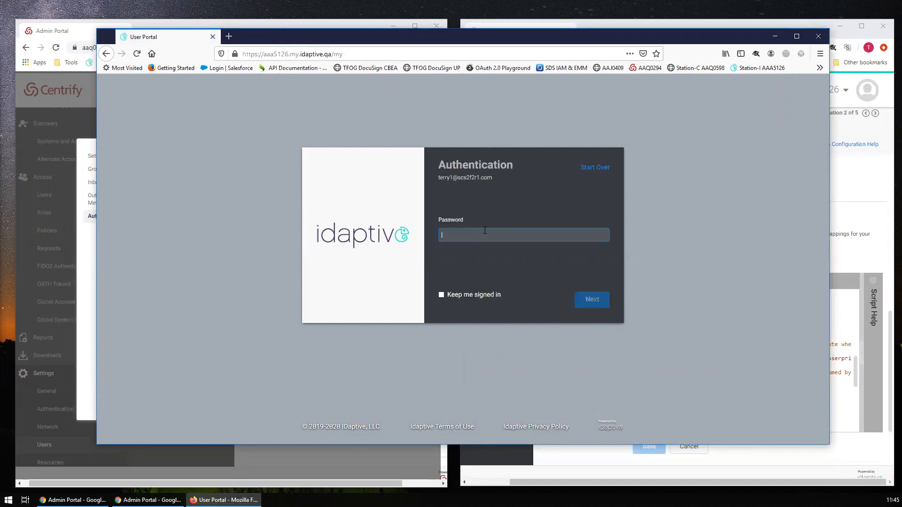
pyautogui.write('p')
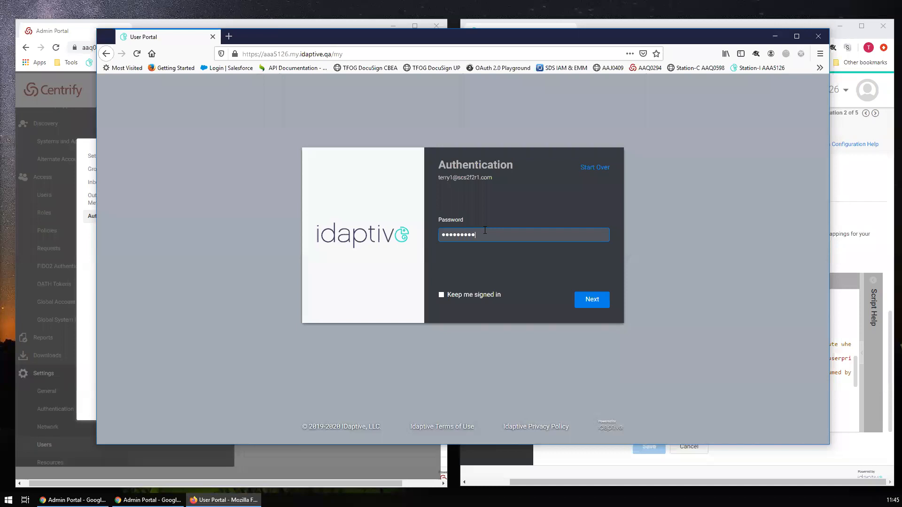
pyautogui.press('Return')
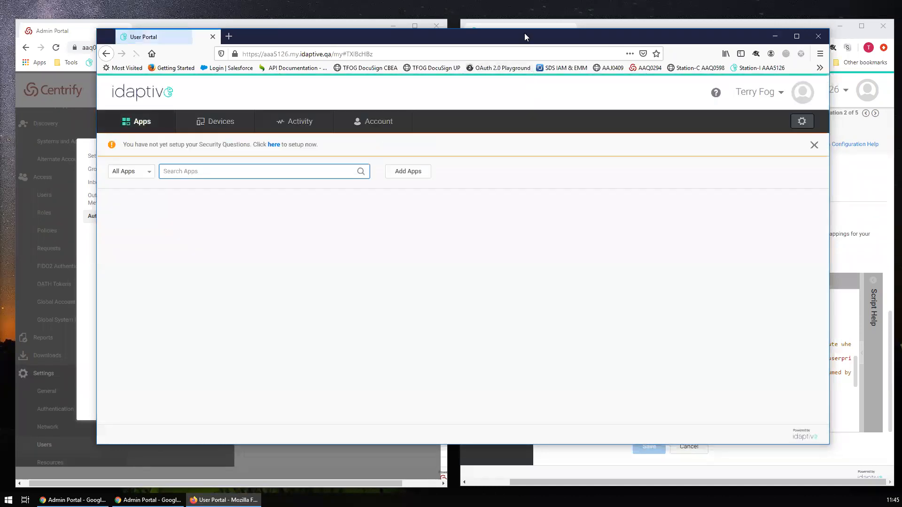
# - Maximize Firefox, confirm the Account page shows an Active Directory User, and return to Apps
pyautogui.doubleClick(524, 33)
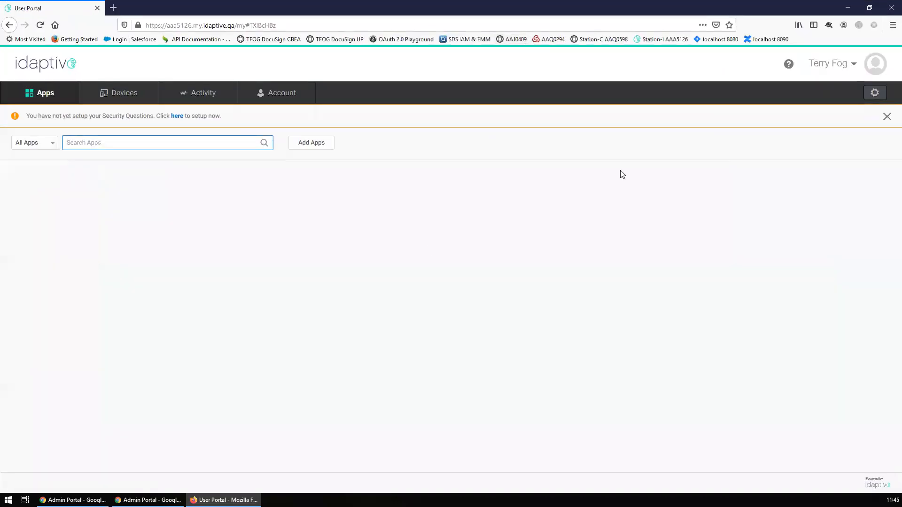
pyautogui.click(279, 94)
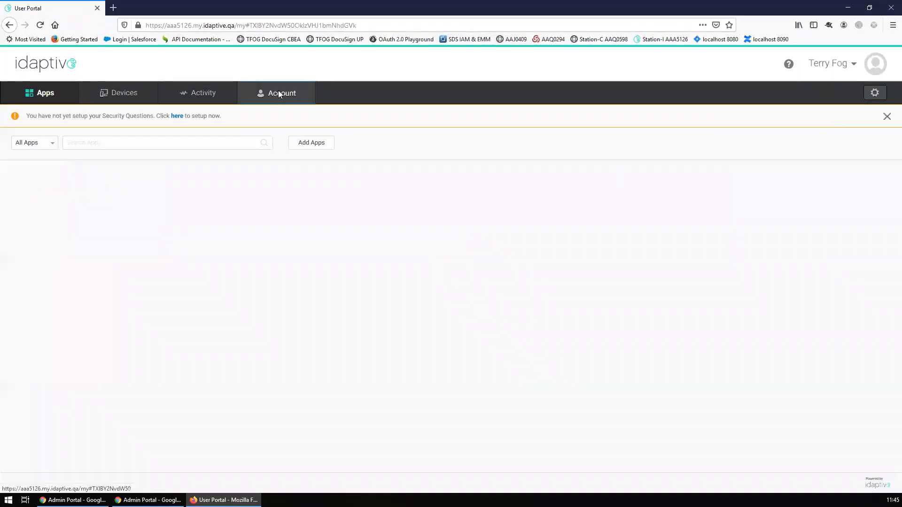
pyautogui.moveTo(37, 149); pyautogui.dragTo(92, 150)
pyautogui.click(246, 151)
pyautogui.moveTo(828, 73)
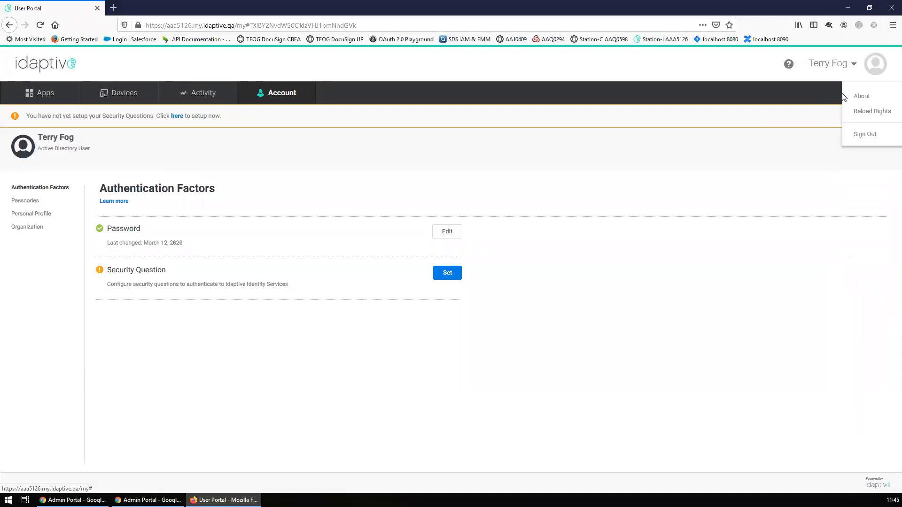
pyautogui.click(41, 91)
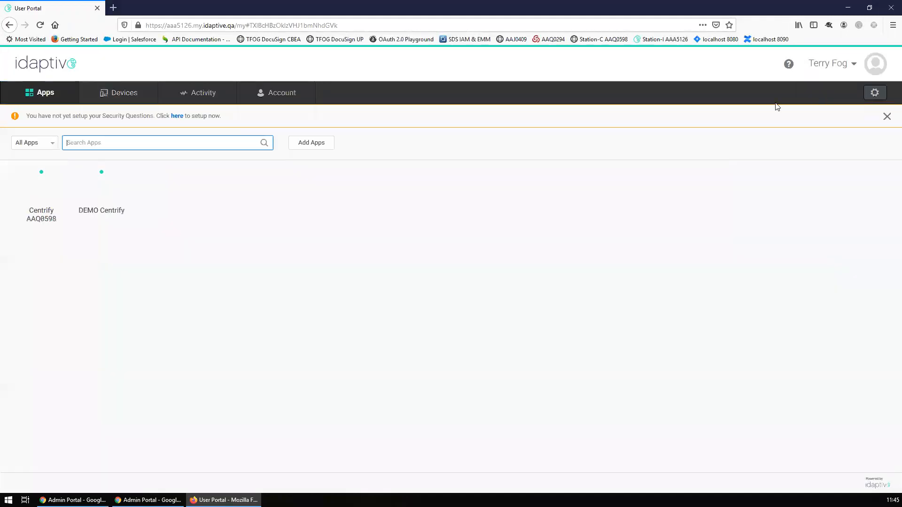
# - Start SAML-tracer, launch DEMO Centrify, open the Centrify profile page, then view the trace
pyautogui.click(828, 25)
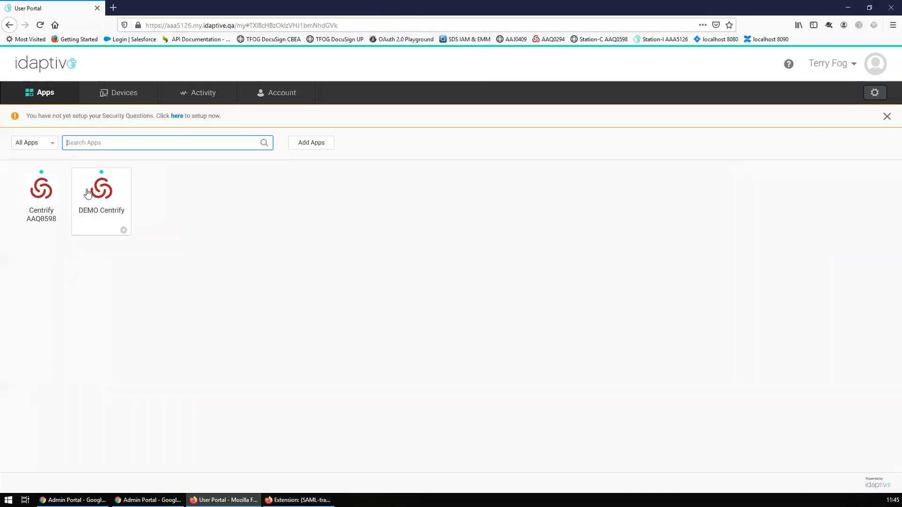
pyautogui.click(100, 194)
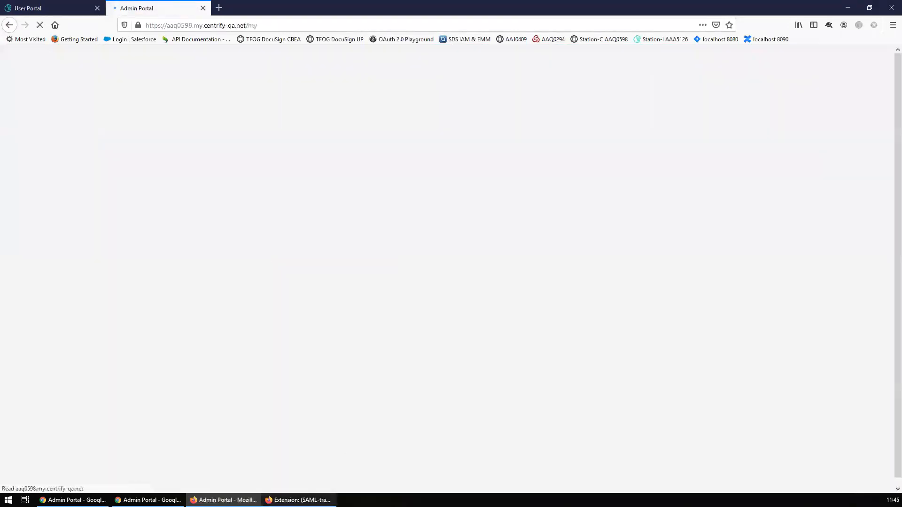
pyautogui.moveTo(300, 500)
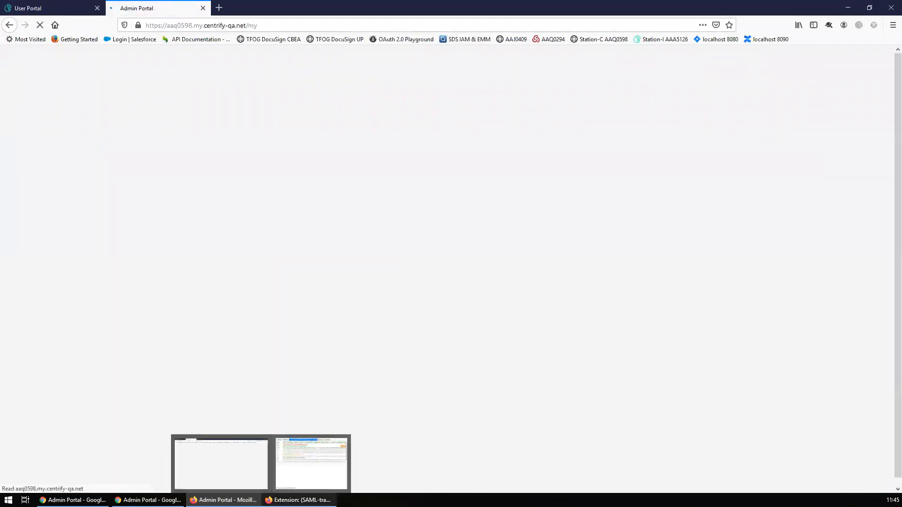
pyautogui.click(825, 64)
pyautogui.click(857, 112)
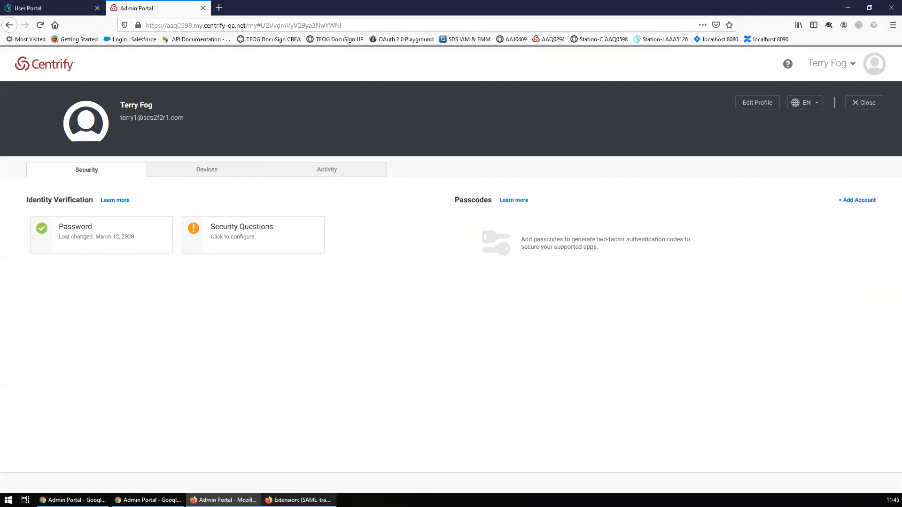
pyautogui.moveTo(301, 500)
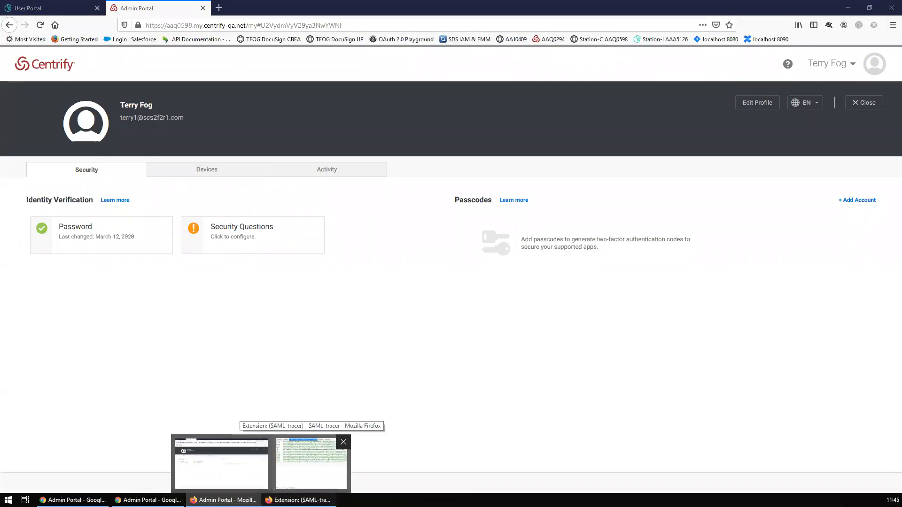
pyautogui.click(311, 462)
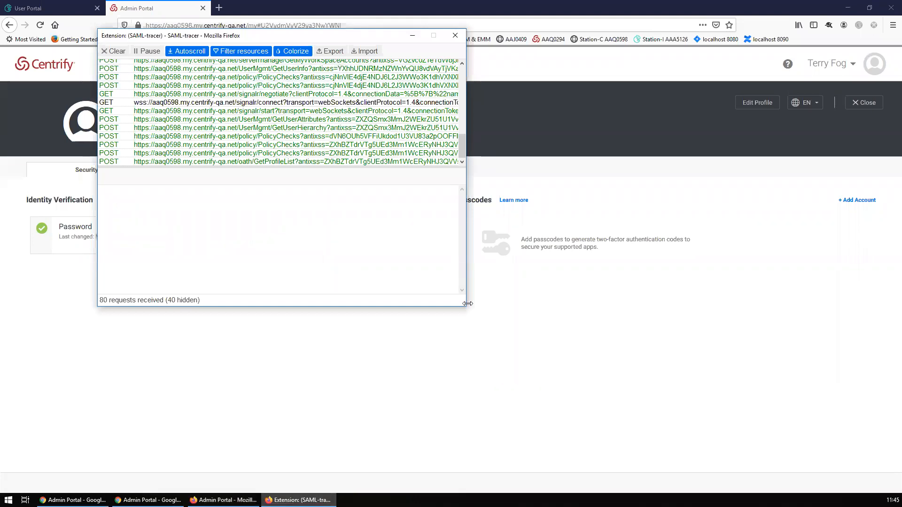
# - Check the SAML view of the POST to Centrify home for the userprincipalname value, then minimize the tracer
pyautogui.moveTo(468, 304); pyautogui.dragTo(846, 440)
pyautogui.moveTo(498, 37); pyautogui.dragTo(474, 55)
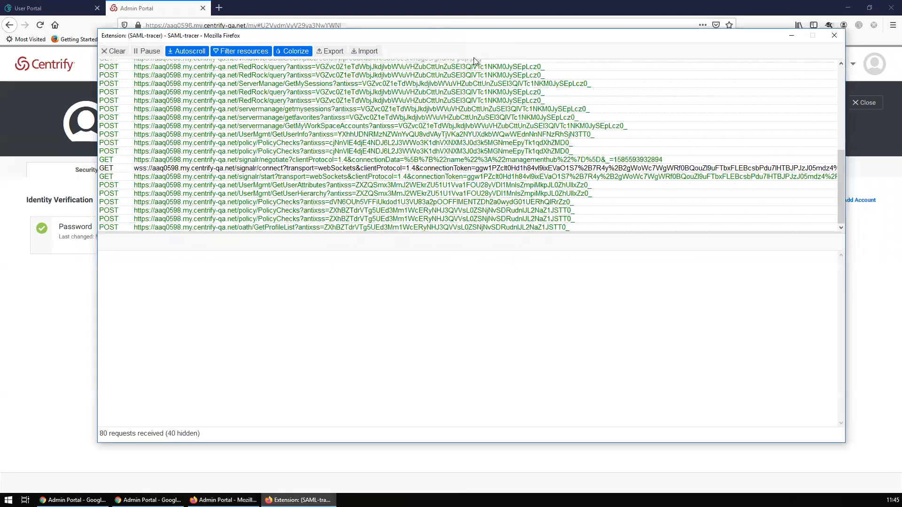
pyautogui.scroll(1, 344, 230)
pyautogui.scroll(5, 343, 230)
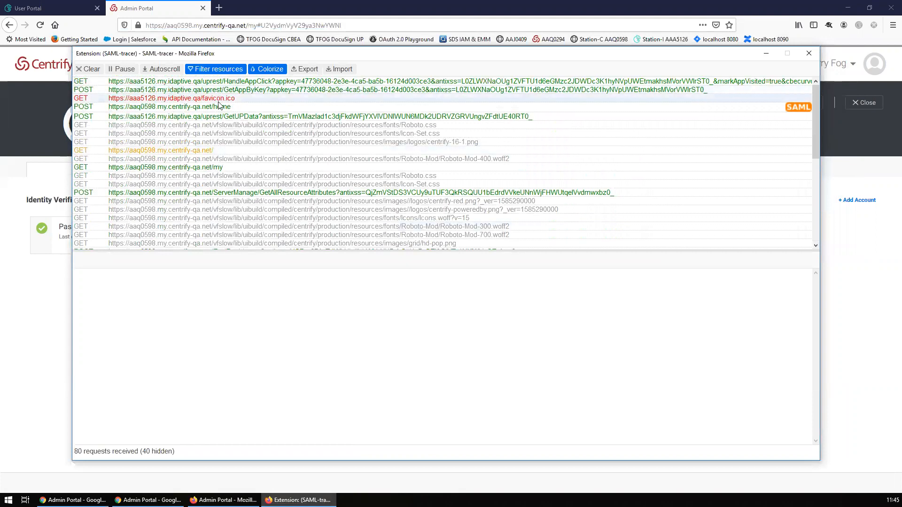
pyautogui.click(221, 107)
pyautogui.click(167, 262)
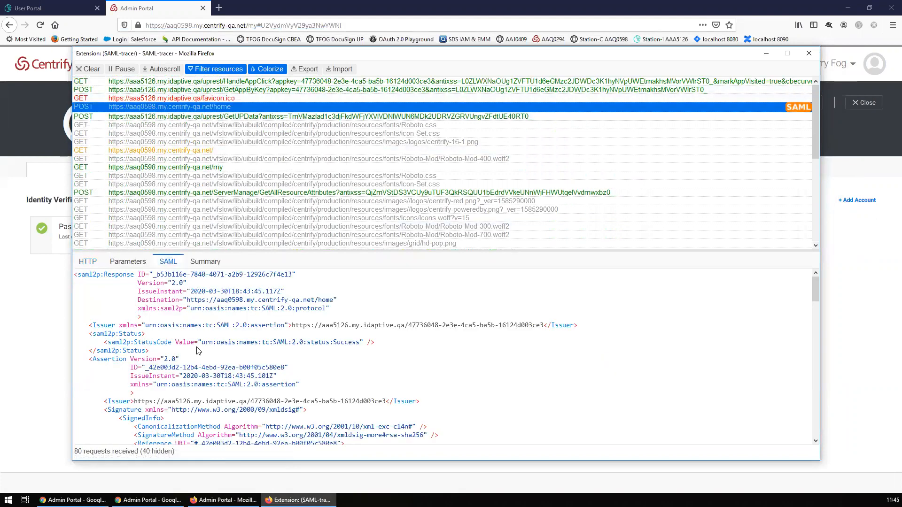
pyautogui.scroll(-10, 199, 352)
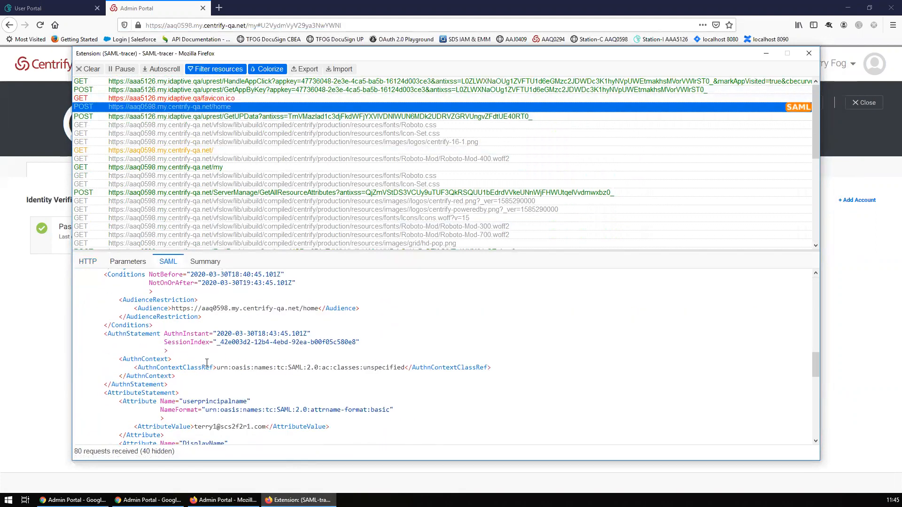
pyautogui.scroll(-4, 207, 363)
pyautogui.moveTo(194, 326); pyautogui.dragTo(268, 324)
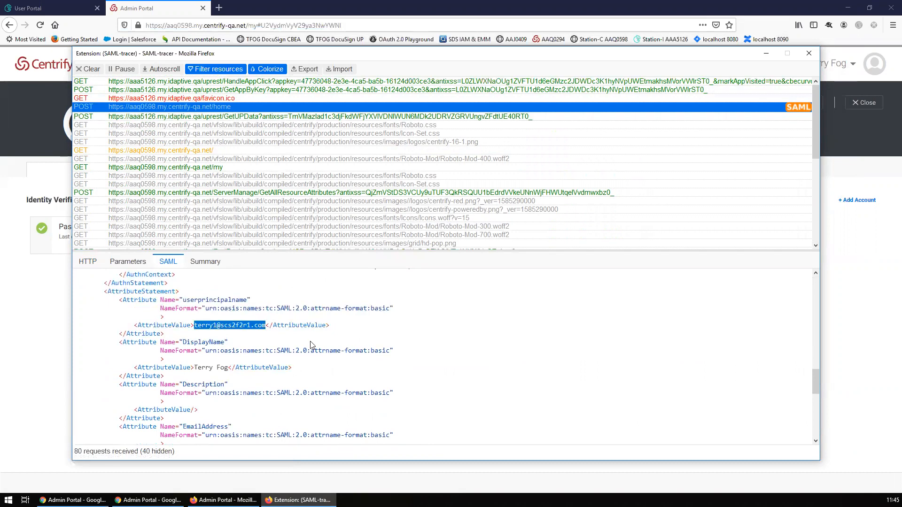
pyautogui.click(343, 337)
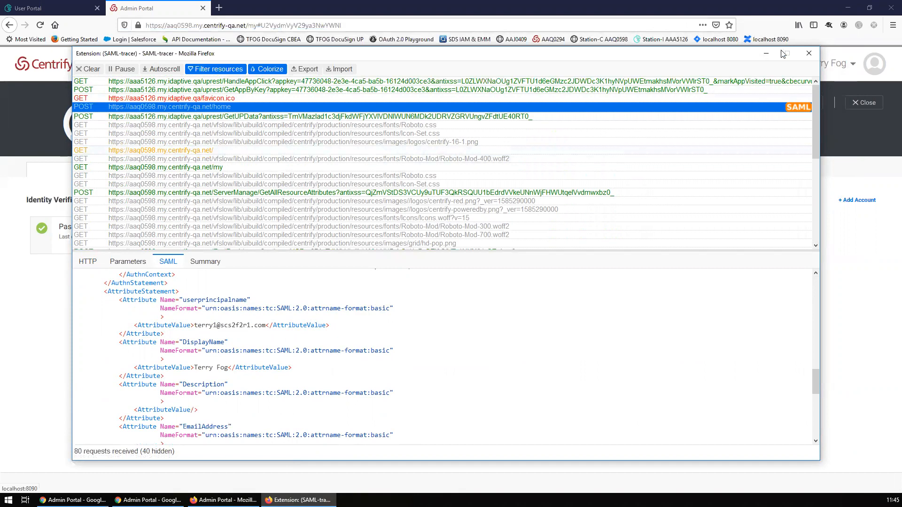
pyautogui.click(766, 53)
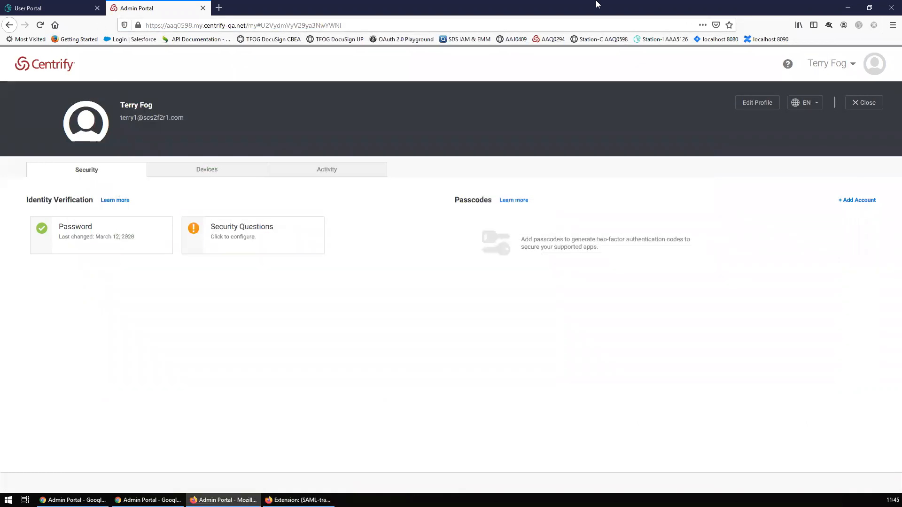
pyautogui.moveTo(72, 500)
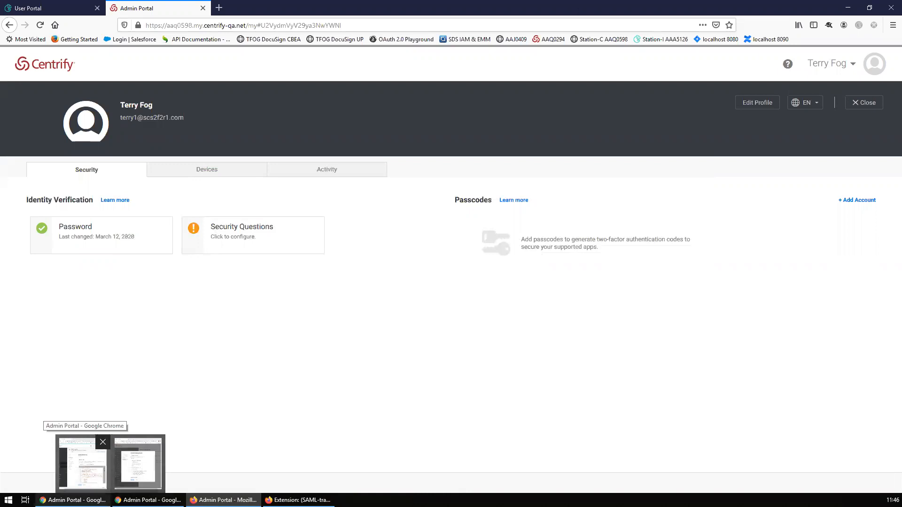
pyautogui.click(73, 501)
pyautogui.click(148, 500)
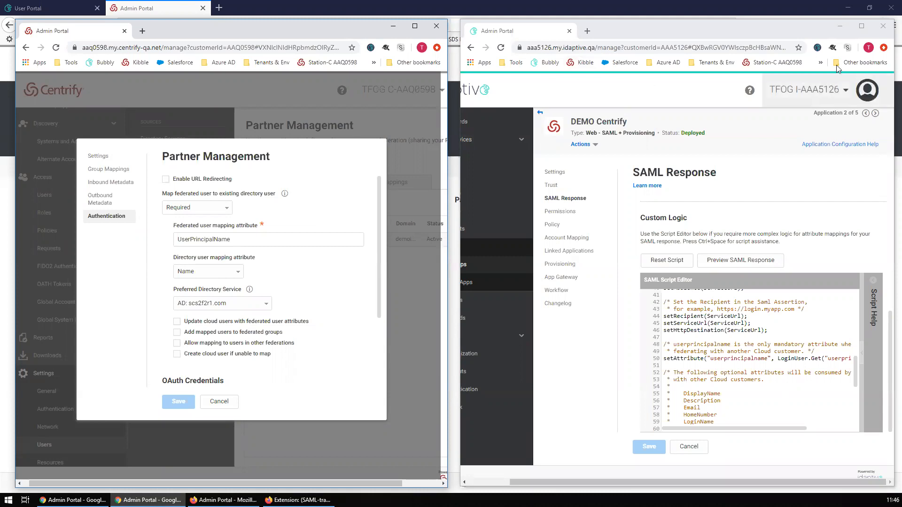
pyautogui.click(818, 63)
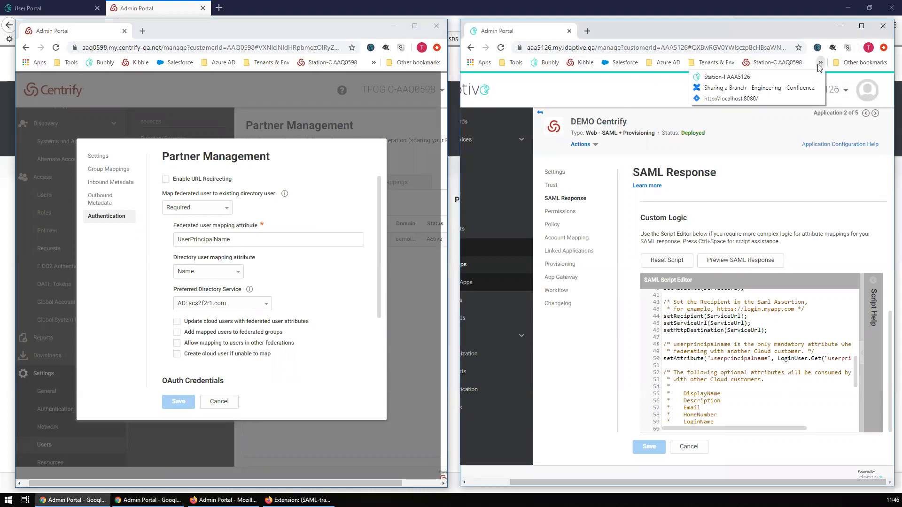
pyautogui.click(616, 90)
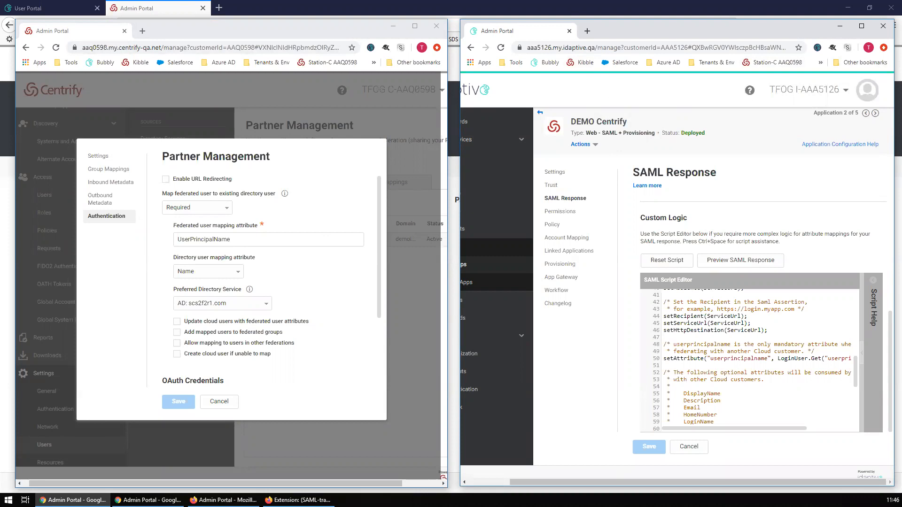
pyautogui.moveTo(697, 482); pyautogui.dragTo(653, 482)
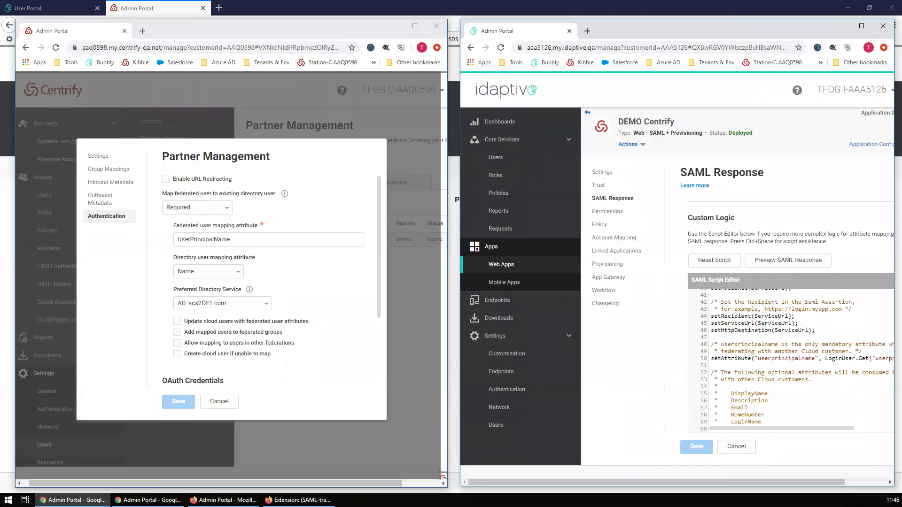
pyautogui.moveTo(356, 483); pyautogui.dragTo(350, 483)
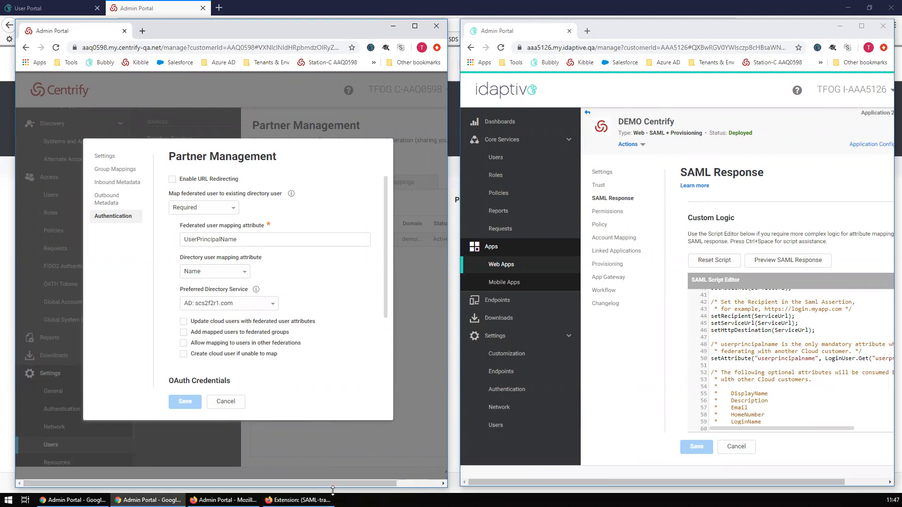
pyautogui.moveTo(332, 490); pyautogui.dragTo(332, 489)
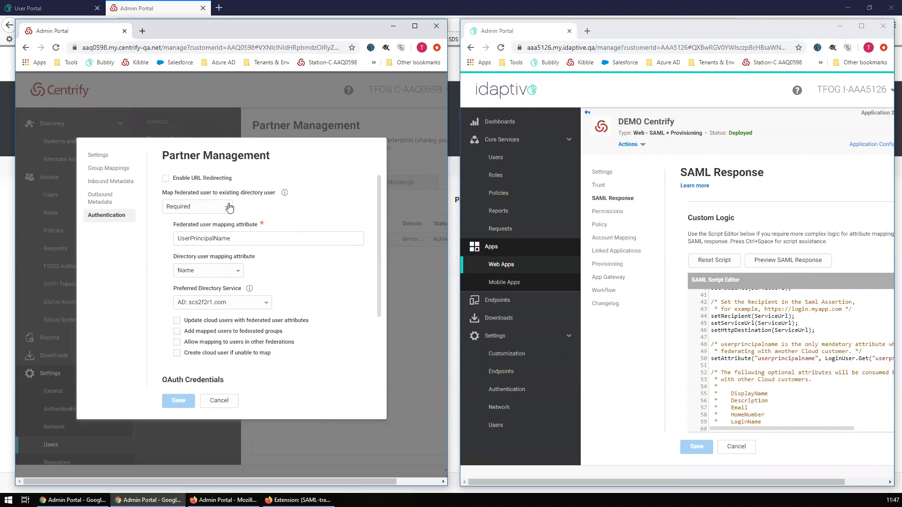
pyautogui.moveTo(287, 197)
pyautogui.click(227, 402)
pyautogui.click(414, 31)
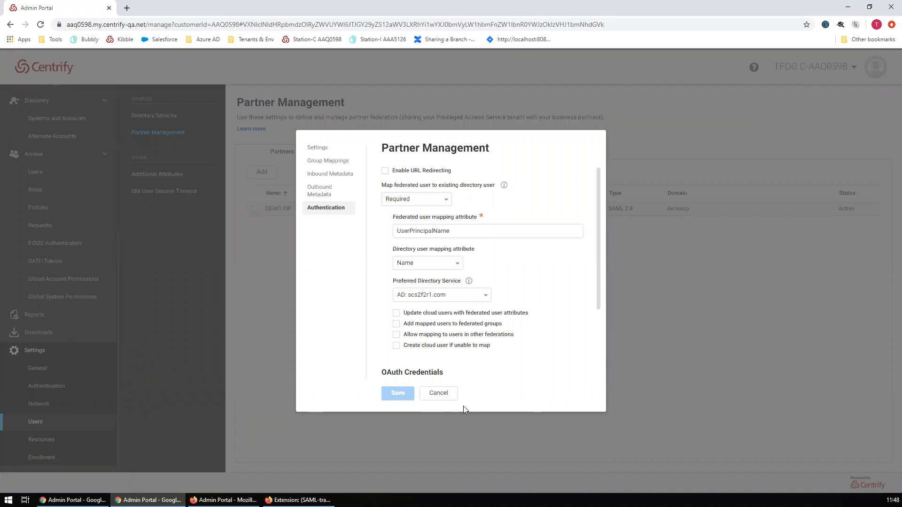
pyautogui.doubleClick(523, 6)
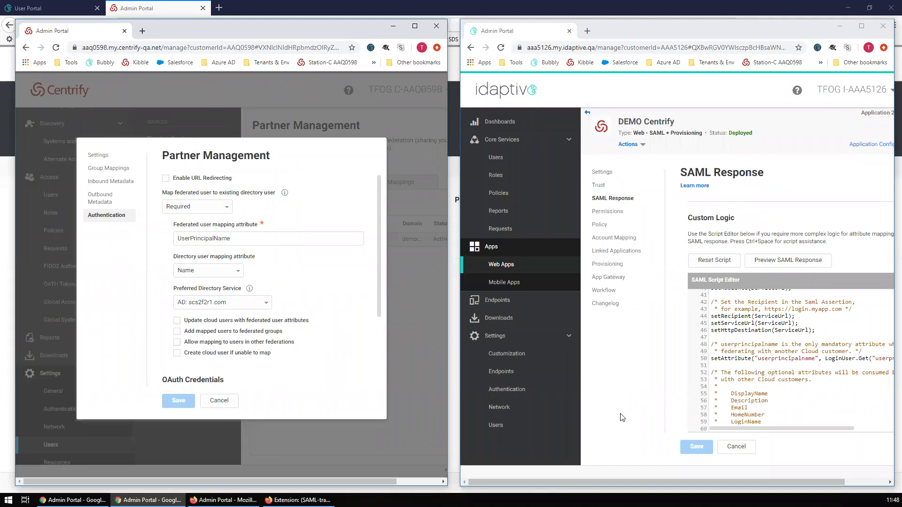
# - Cancel the Partner Management dialog and open Idaptive's Web Apps list, closing the Sets panel
pyautogui.click(218, 400)
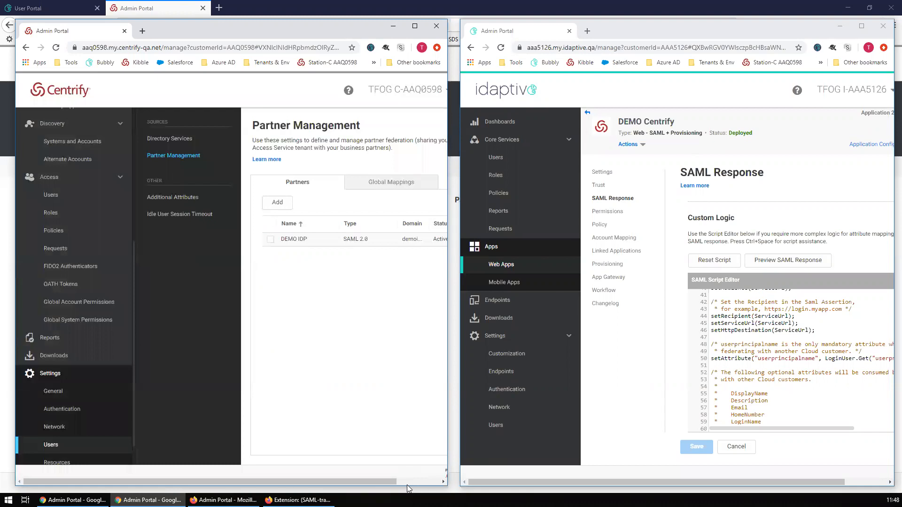
pyautogui.click(408, 480)
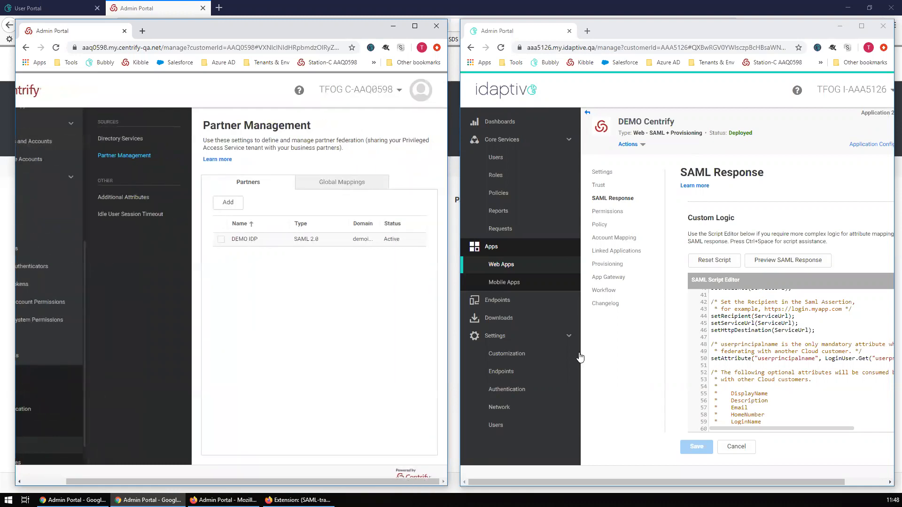
pyautogui.click(501, 264)
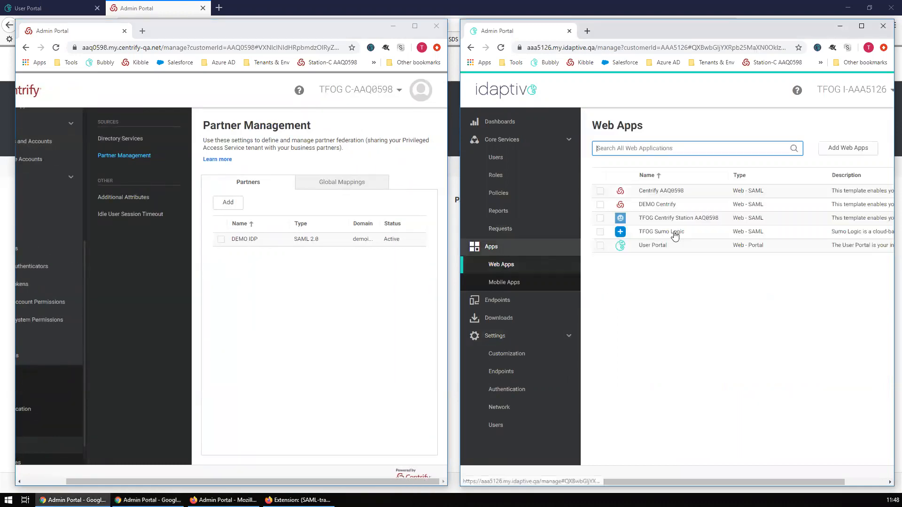
pyautogui.click(783, 178)
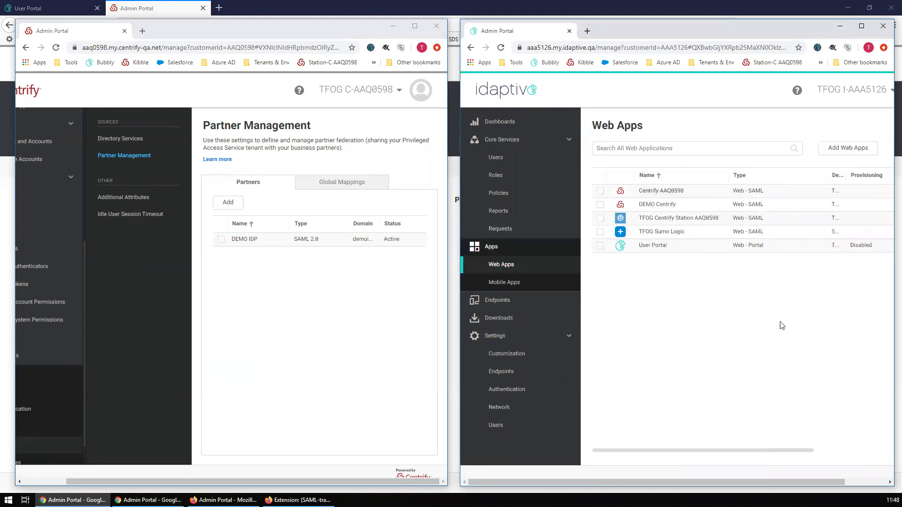
pyautogui.hscroll(2, 782, 326)
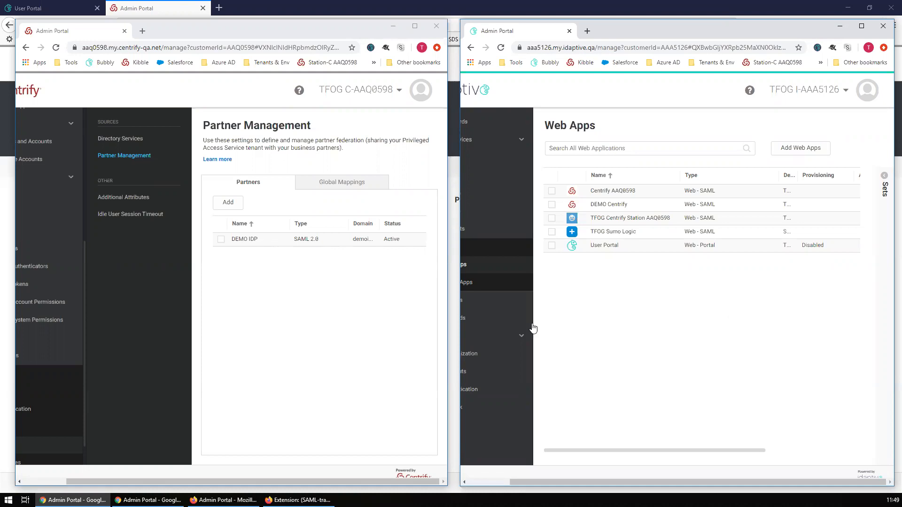
# - Sign out of the Centrify admin portal and enter the federated partner user name
pyautogui.moveTo(223, 500)
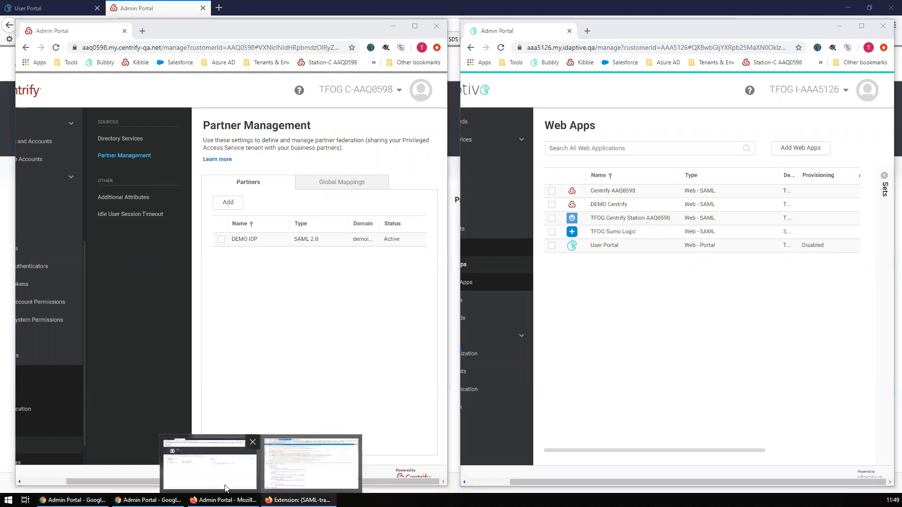
pyautogui.click(210, 463)
pyautogui.click(828, 65)
pyautogui.click(851, 179)
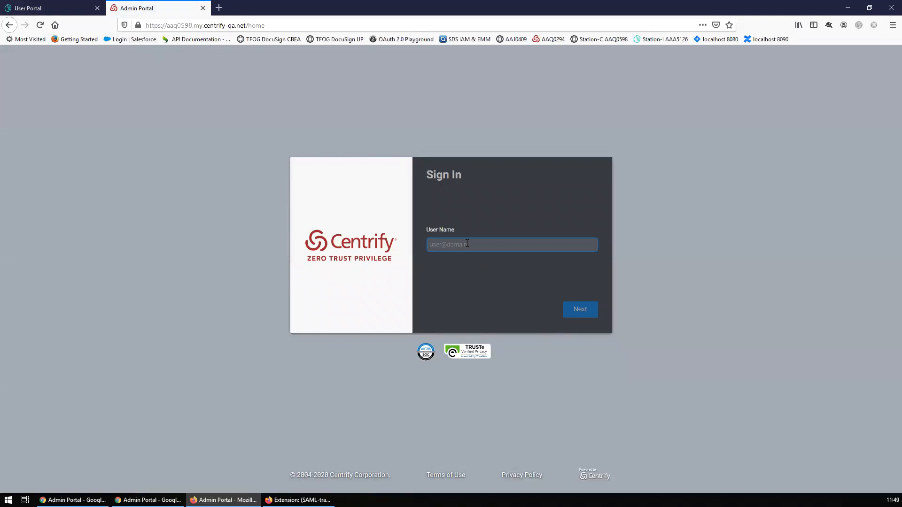
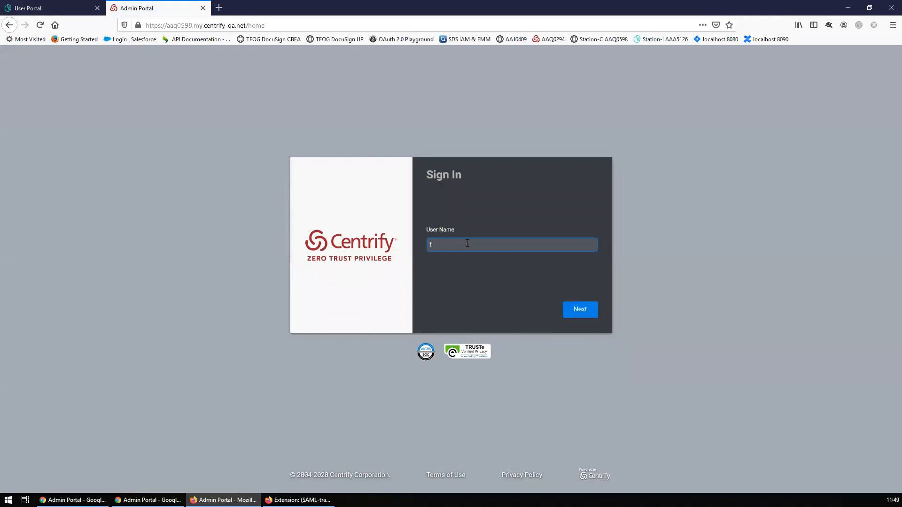
# - Sign out of the User Portal, then continue the sign-in to reach the Idaptive login page
pyautogui.click(581, 309)
pyautogui.click(827, 65)
pyautogui.click(863, 134)
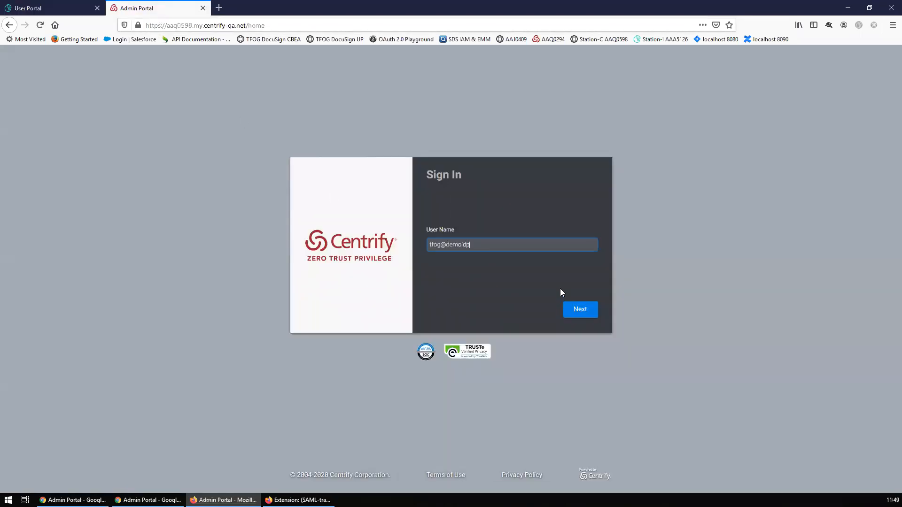
pyautogui.click(582, 308)
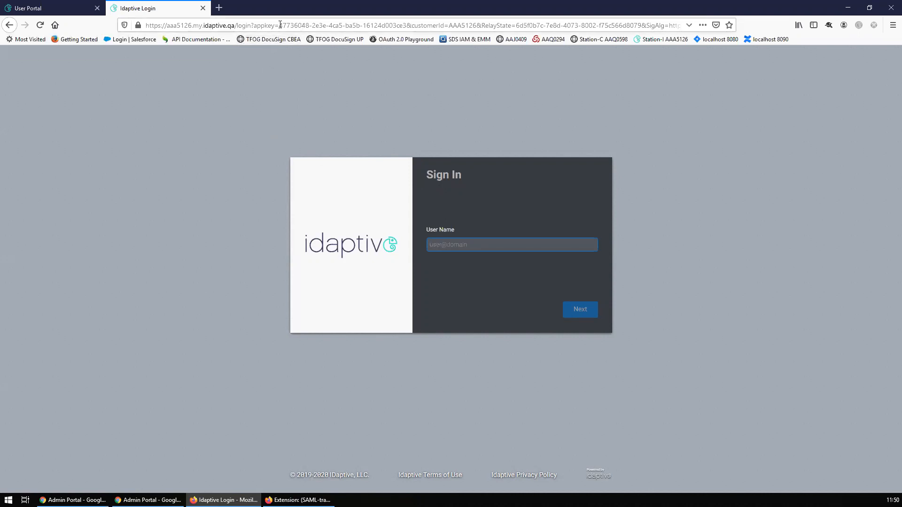
pyautogui.moveTo(280, 25); pyautogui.dragTo(406, 25)
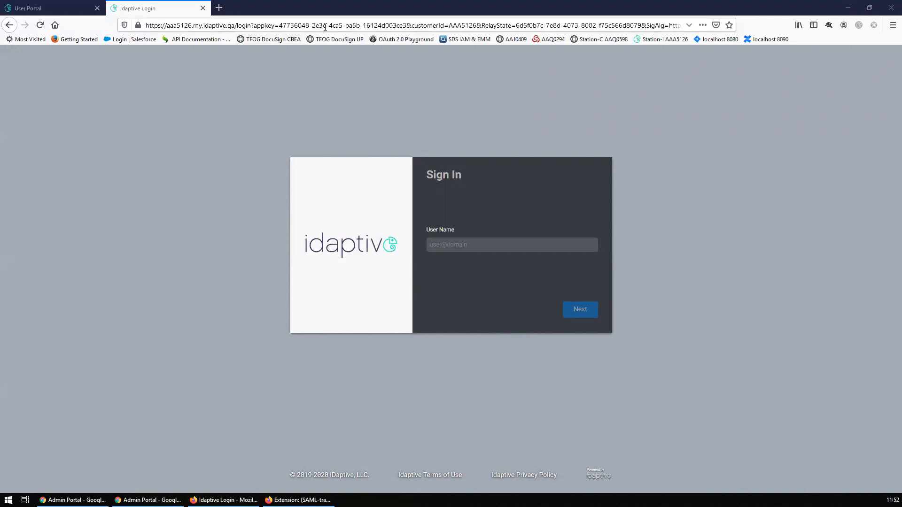
pyautogui.click(282, 26)
pyautogui.moveTo(281, 25); pyautogui.dragTo(406, 24)
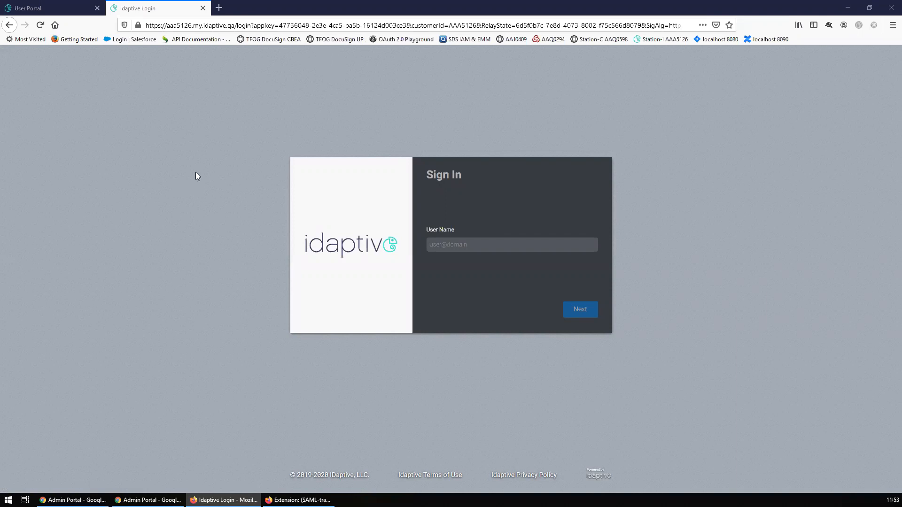
pyautogui.click(279, 25)
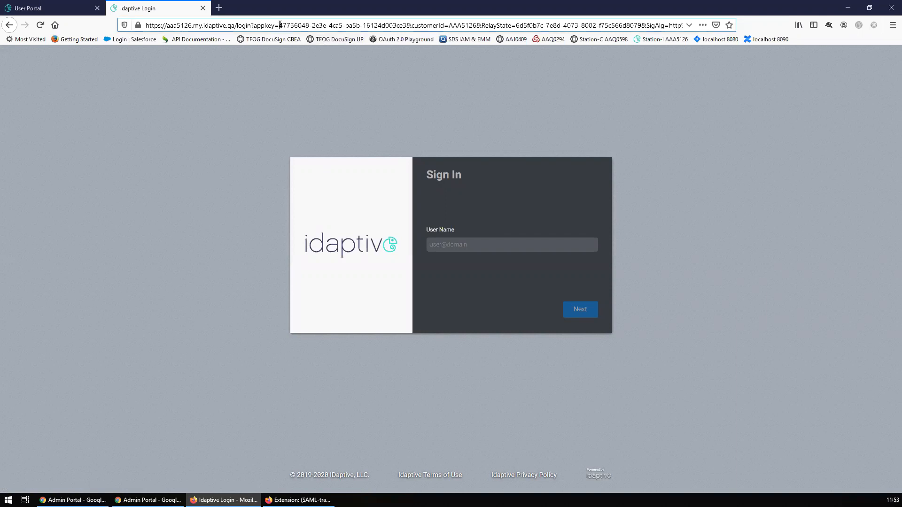
pyautogui.moveTo(279, 25); pyautogui.dragTo(406, 24)
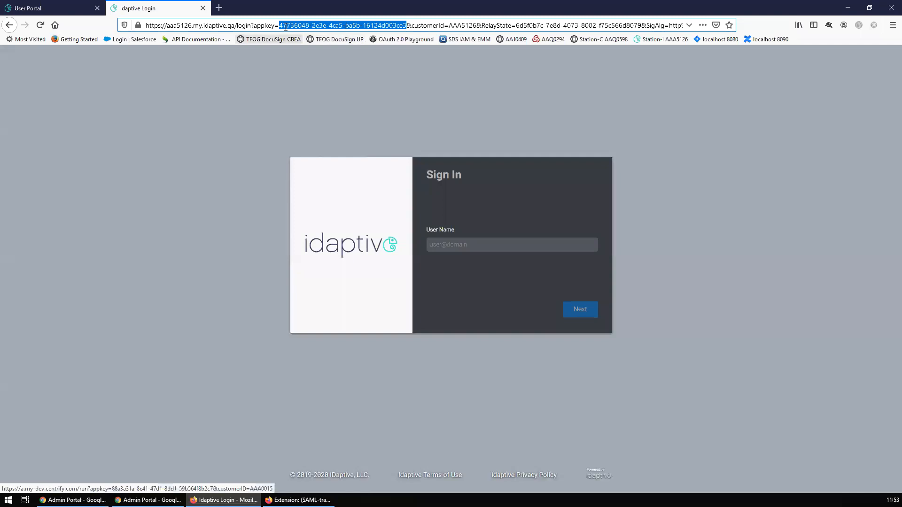
pyautogui.click(280, 25)
pyautogui.moveTo(280, 25); pyautogui.dragTo(406, 25)
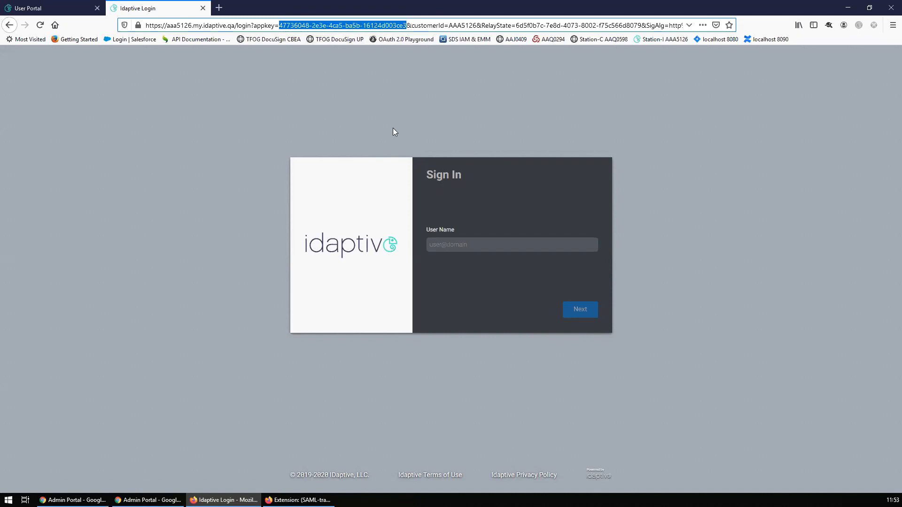
pyautogui.click(282, 25)
pyautogui.doubleClick(281, 26)
pyautogui.click(279, 25)
pyautogui.moveTo(280, 25); pyautogui.dragTo(413, 21)
pyautogui.click(285, 26)
pyautogui.moveTo(279, 27); pyautogui.dragTo(407, 88)
# - Select the full appkey value in the address bar
pyautogui.click(287, 25)
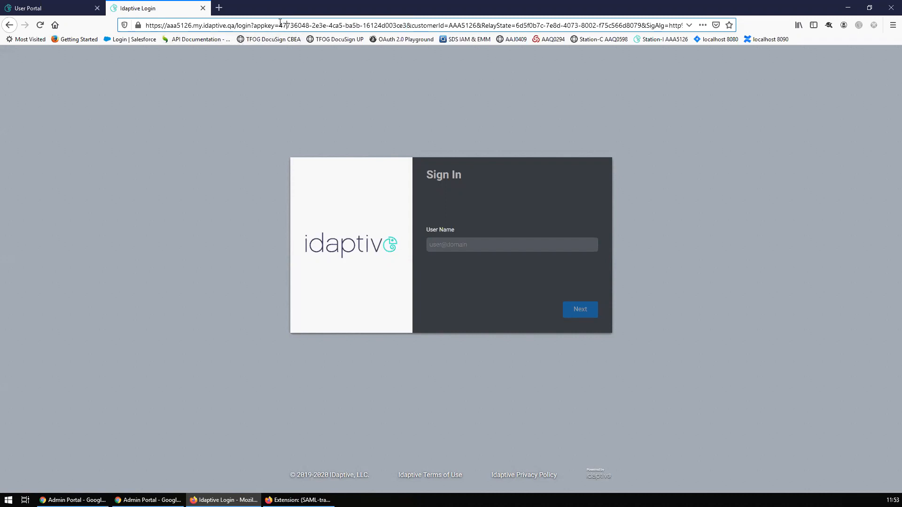
pyautogui.moveTo(347, 22); pyautogui.dragTo(403, 19)
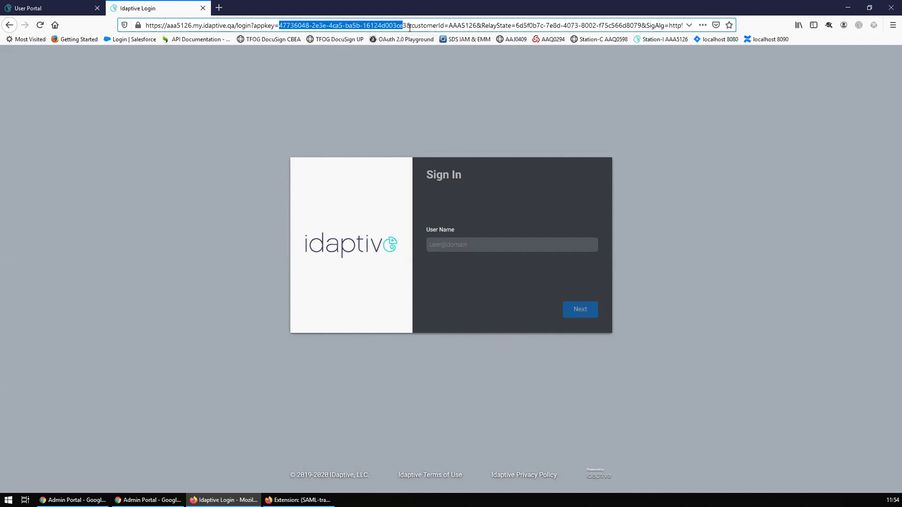
pyautogui.moveTo(407, 26); pyautogui.dragTo(279, 26)
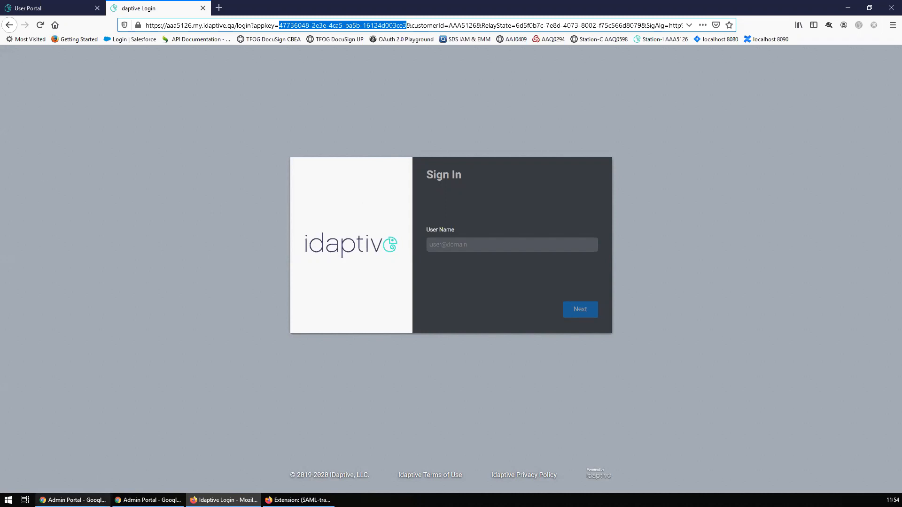
# - Bring both admin portal windows forward, then advance the Light Federation slide to its diagram
pyautogui.click(74, 500)
pyautogui.click(148, 501)
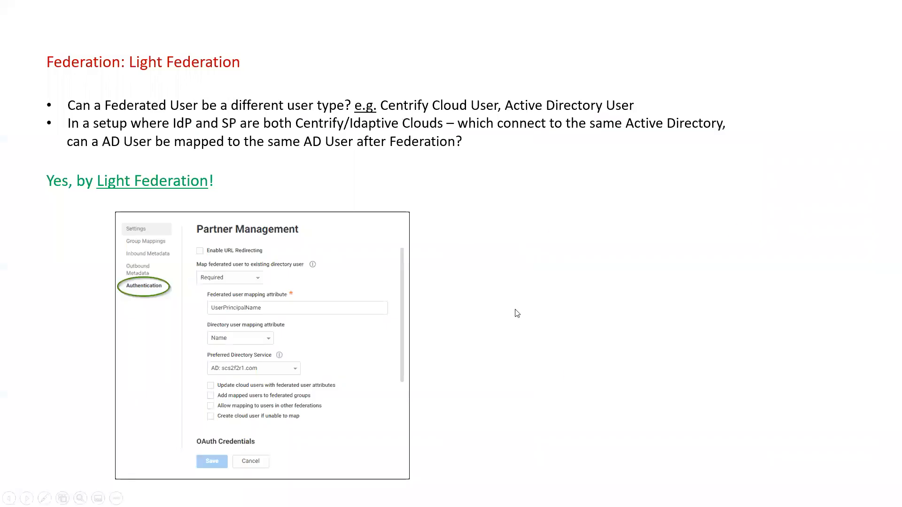
pyautogui.click(515, 310)
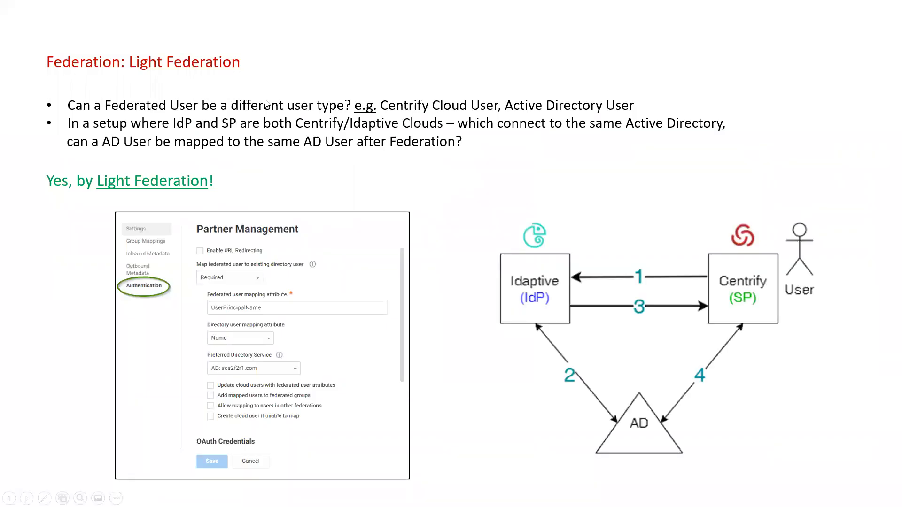